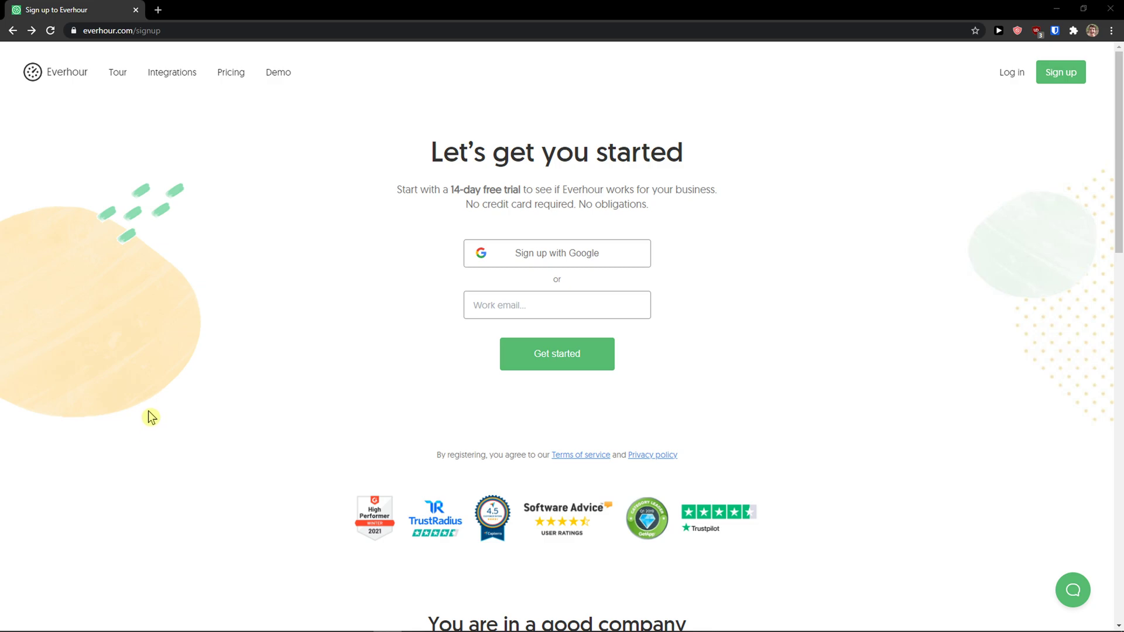
Step: Sign up with the saved work e-mail and open a new tab for the confirmation link
click(481, 300)
click(495, 368)
click(523, 355)
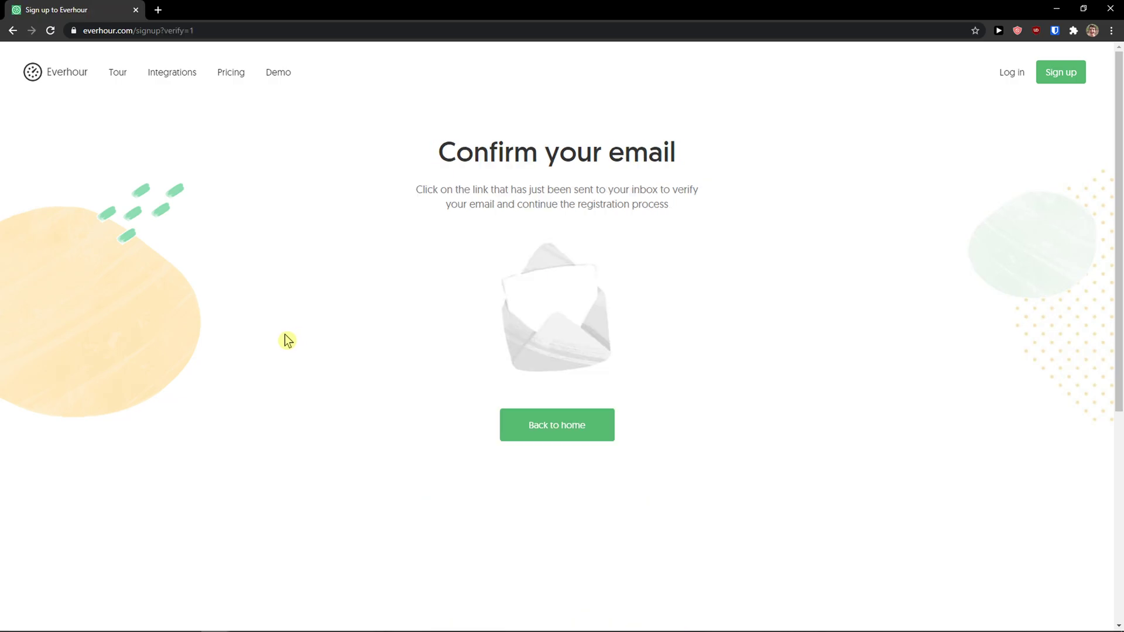
click(157, 9)
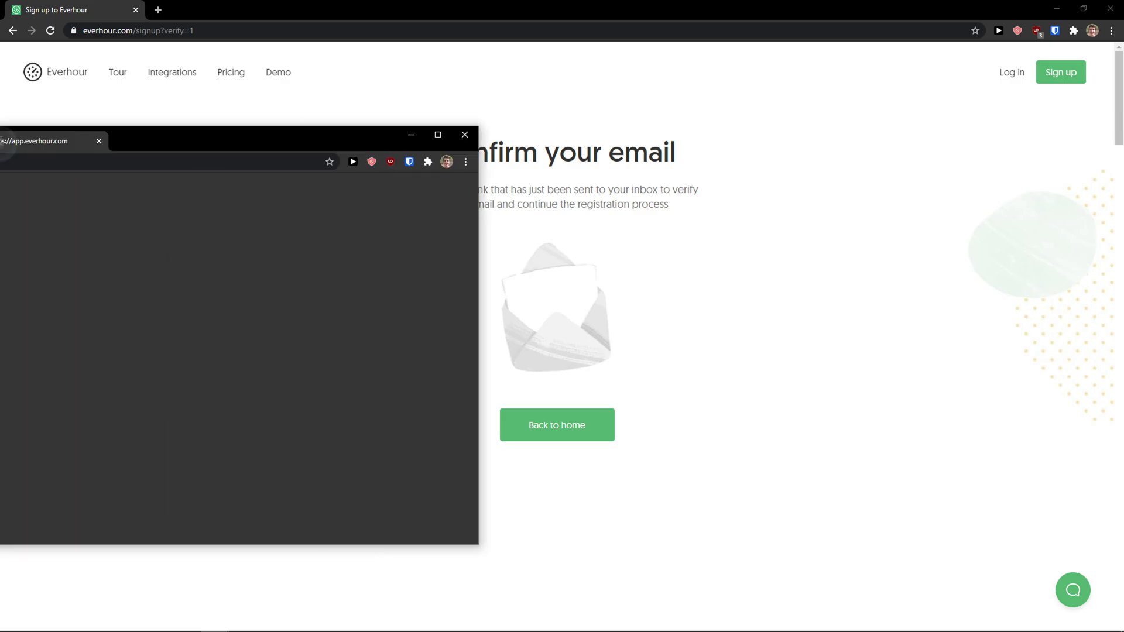
Step: Autofill the full name, enter job title CEO, use a generated password, accept the terms, and submit
click(489, 230)
click(499, 260)
click(504, 275)
text(CEO)
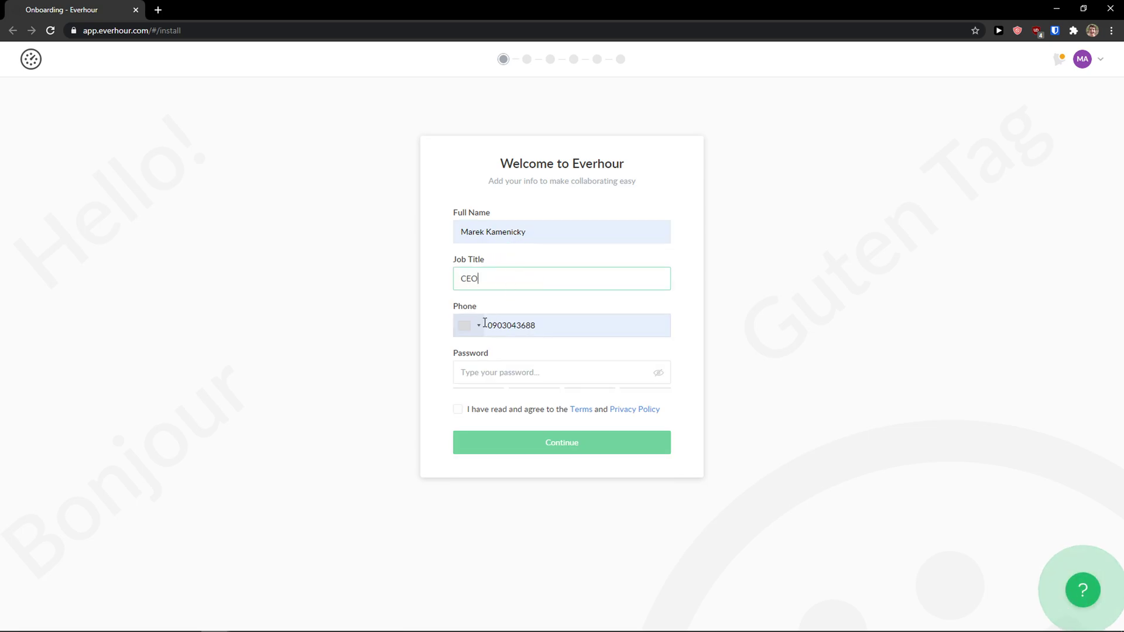
click(479, 328)
click(424, 357)
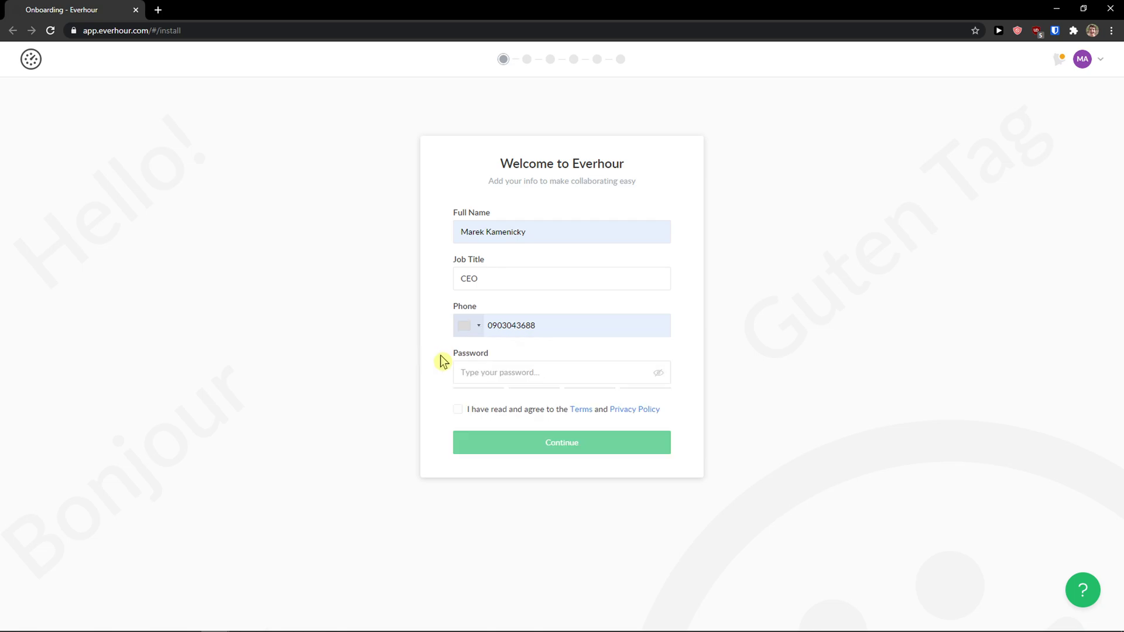
click(498, 375)
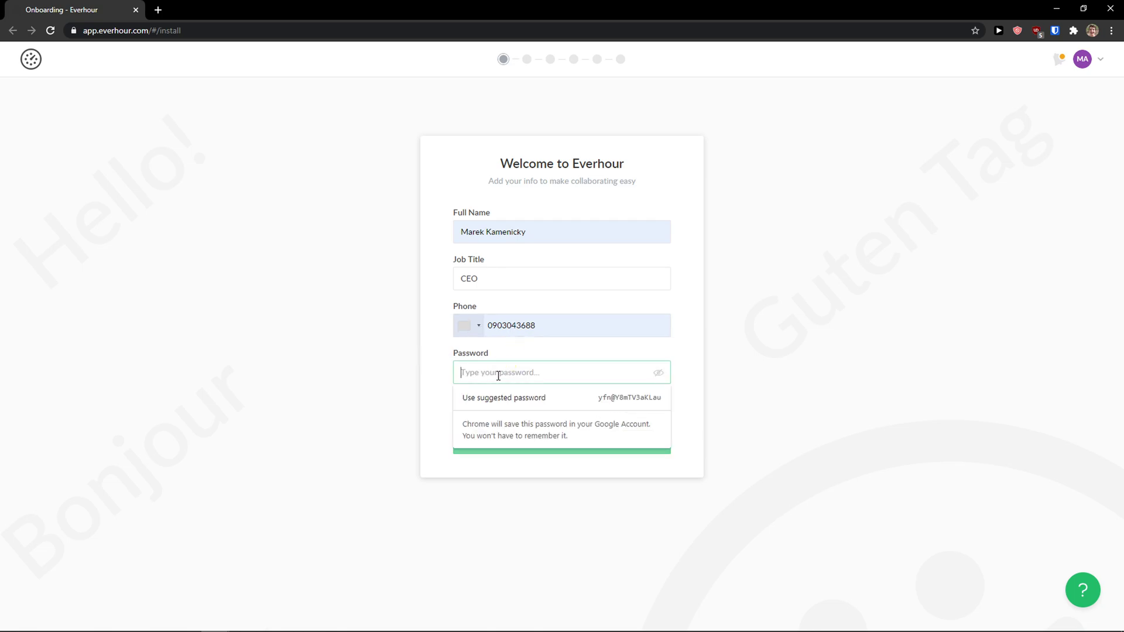
click(502, 396)
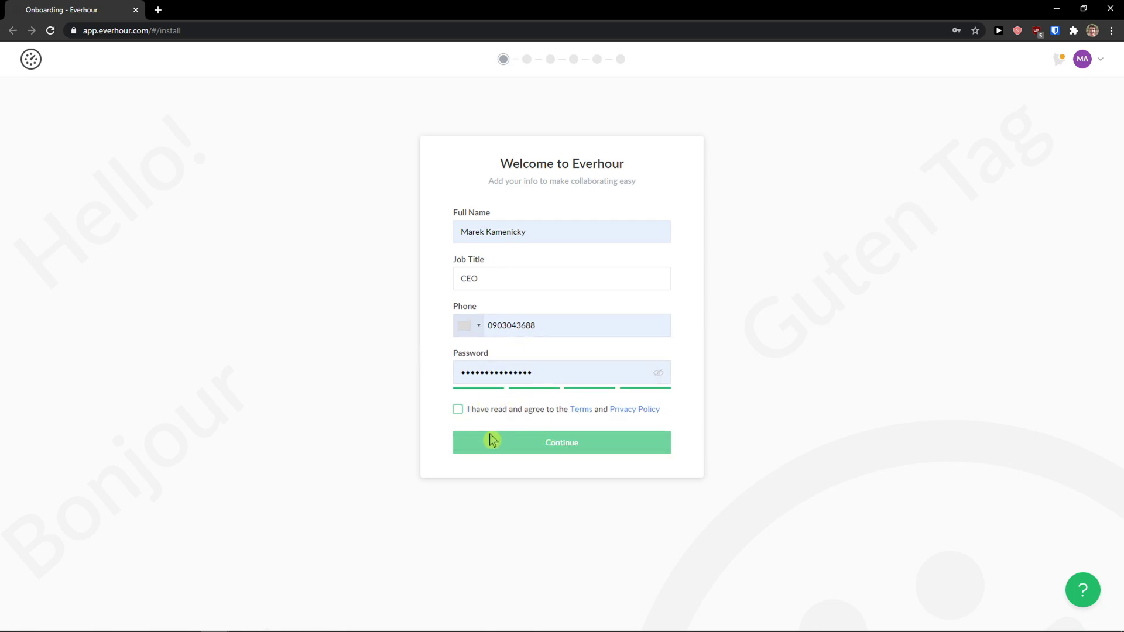
click(468, 411)
click(495, 445)
Step: Set the phone country code to Slovakia +421
click(472, 325)
scroll(514, 397, down, 3)
scroll(524, 391, down, 20)
scroll(533, 387, down, 15)
scroll(530, 379, down, 10)
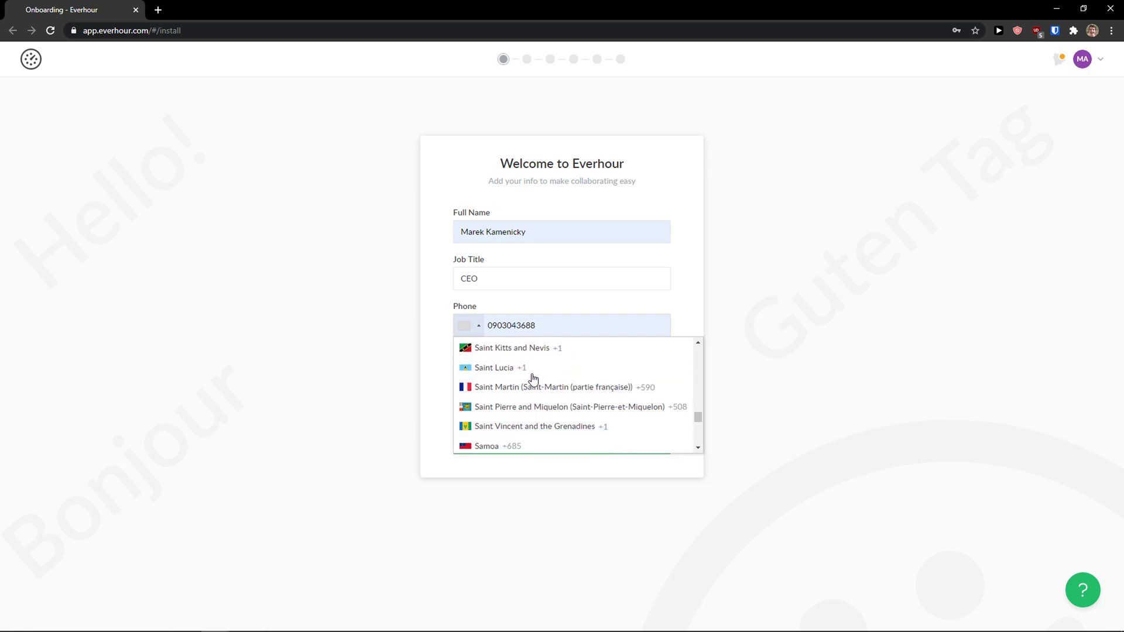
drag(514, 382, 508, 360)
click(481, 334)
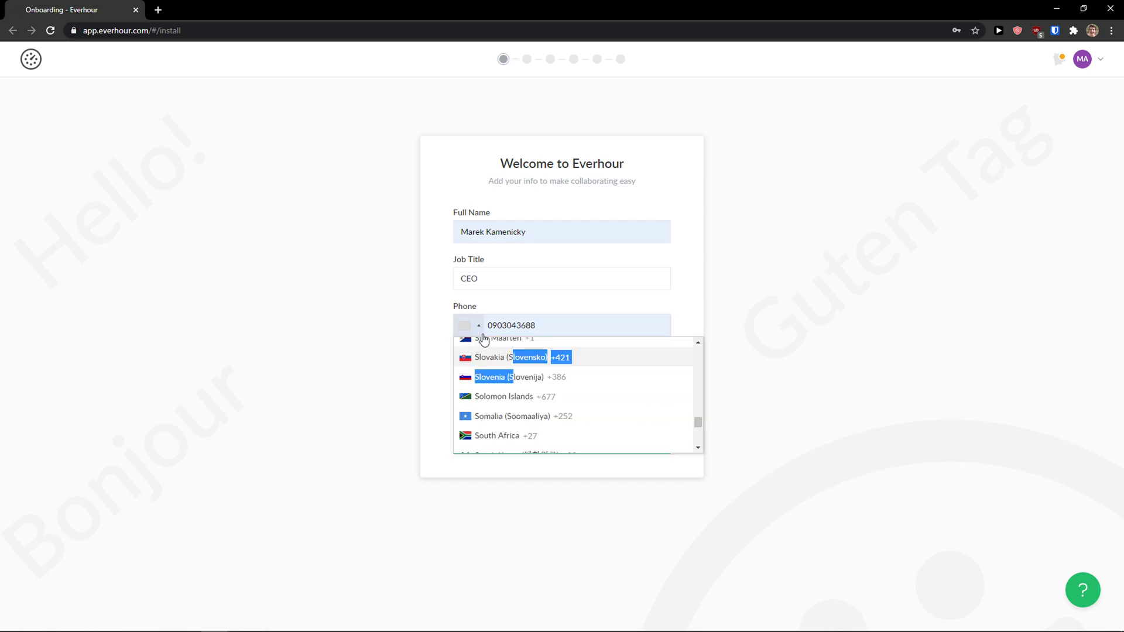
click(500, 359)
Step: Correct the phone number digits, re-enter the account password, and submit the profile
click(510, 326)
key(Delete)
click(572, 326)
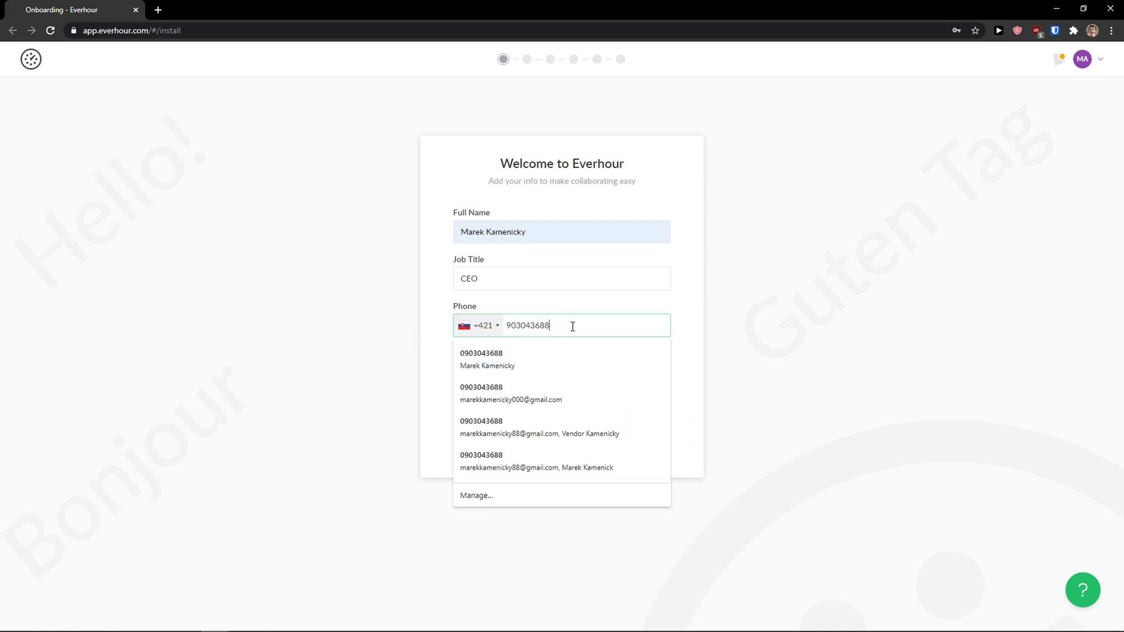
key(BackSpace)
text(857)
click(584, 373)
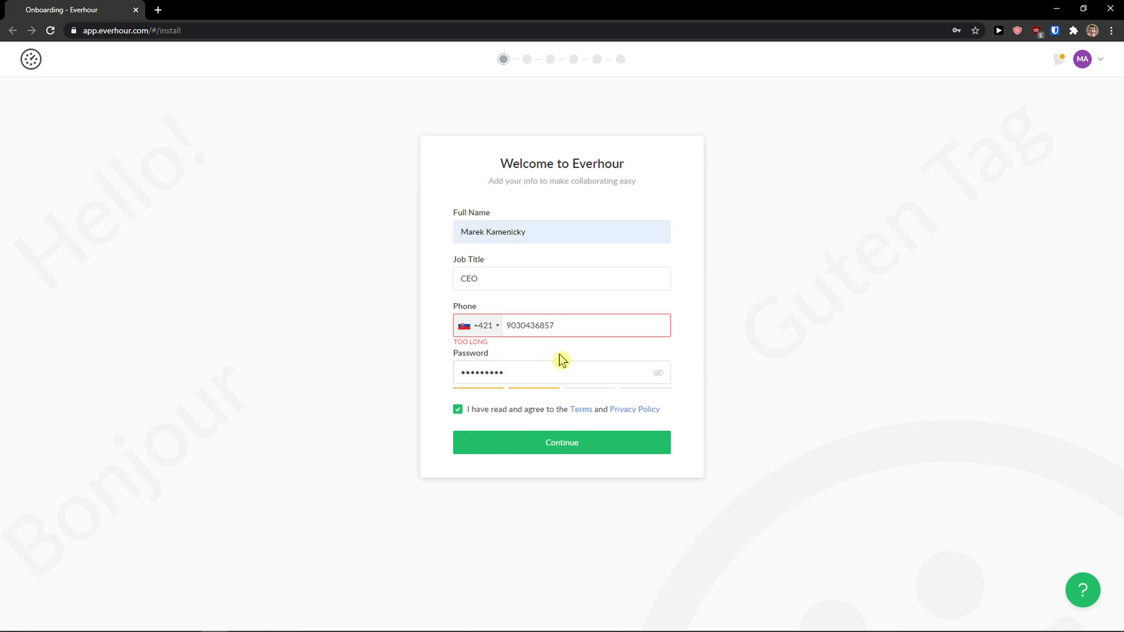
click(550, 330)
key(BackSpace)
click(562, 444)
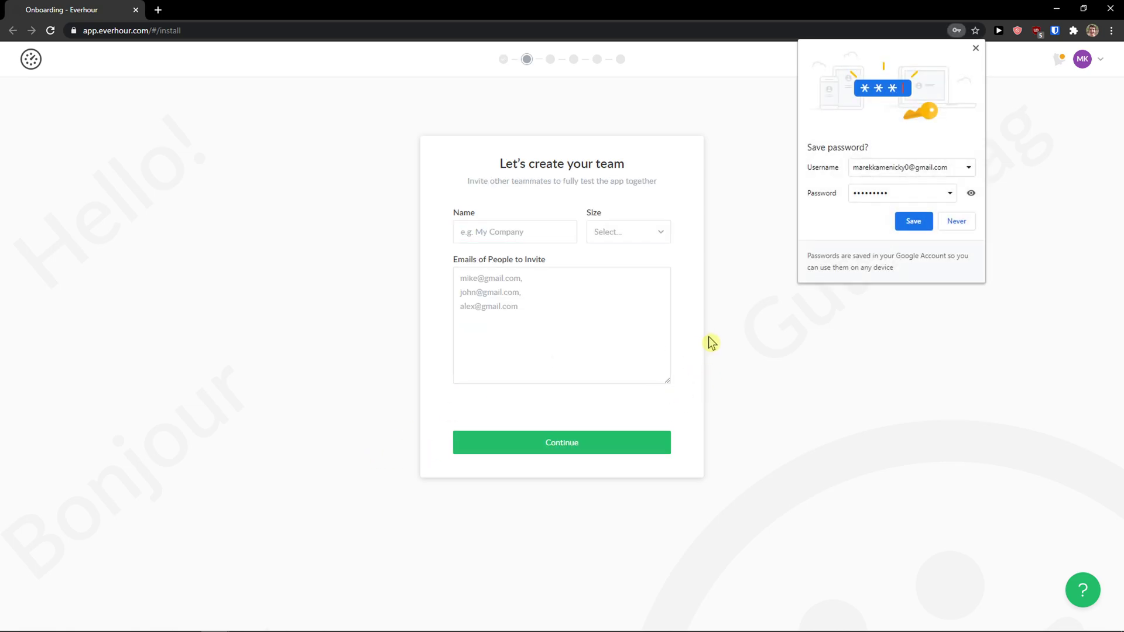
Step: Save the password in the browser, enter the team name, and choose size Self-employed
click(930, 229)
click(517, 237)
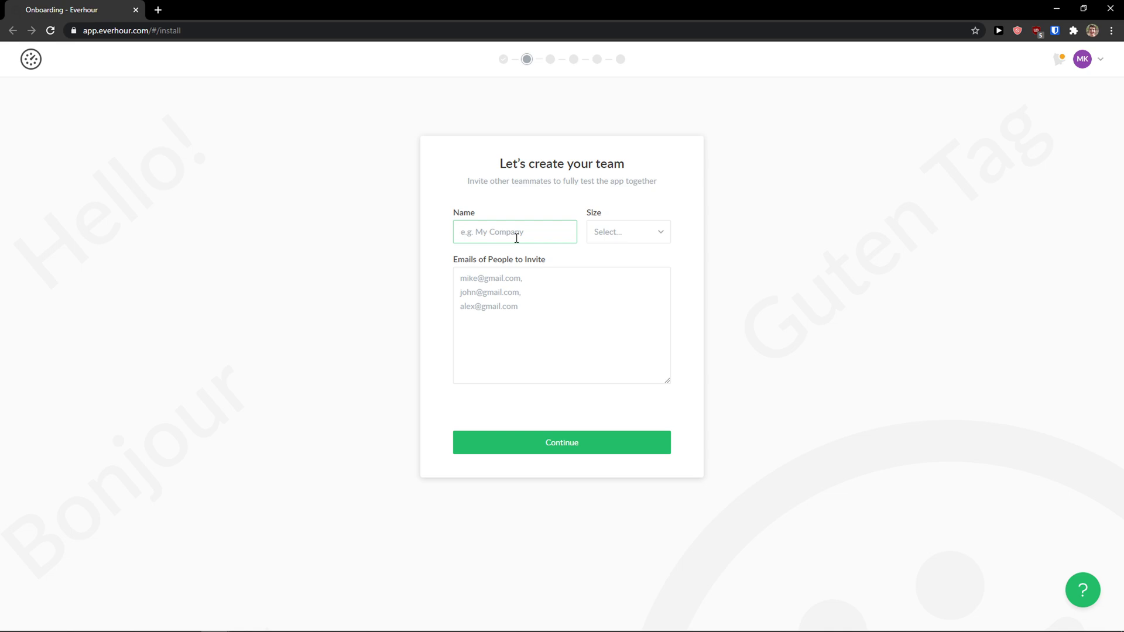
click(627, 234)
click(622, 274)
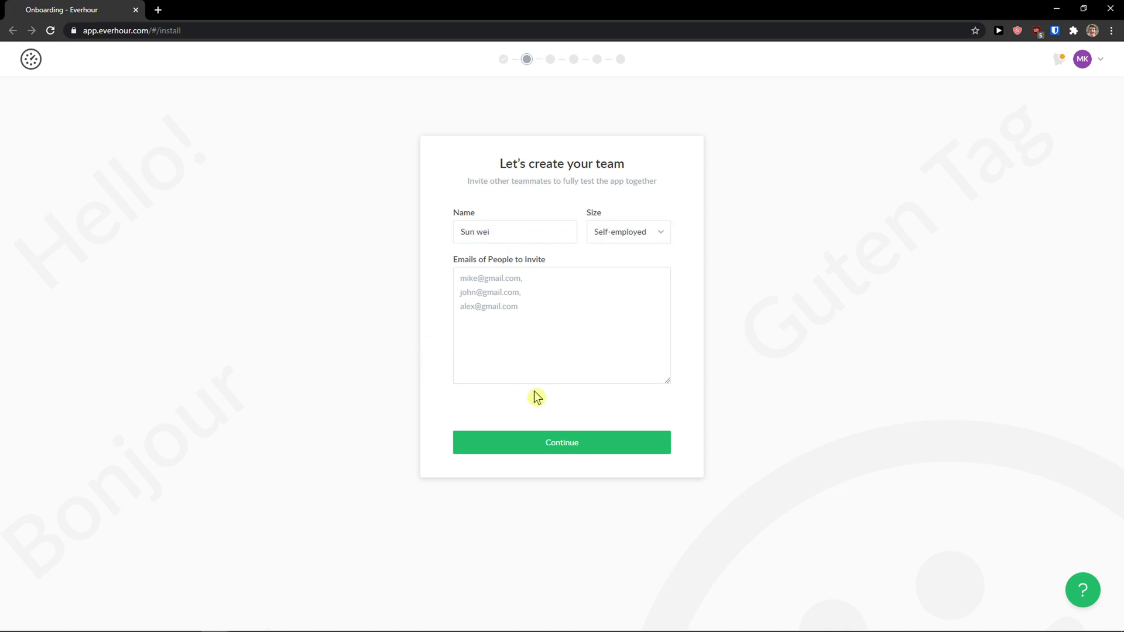
click(571, 440)
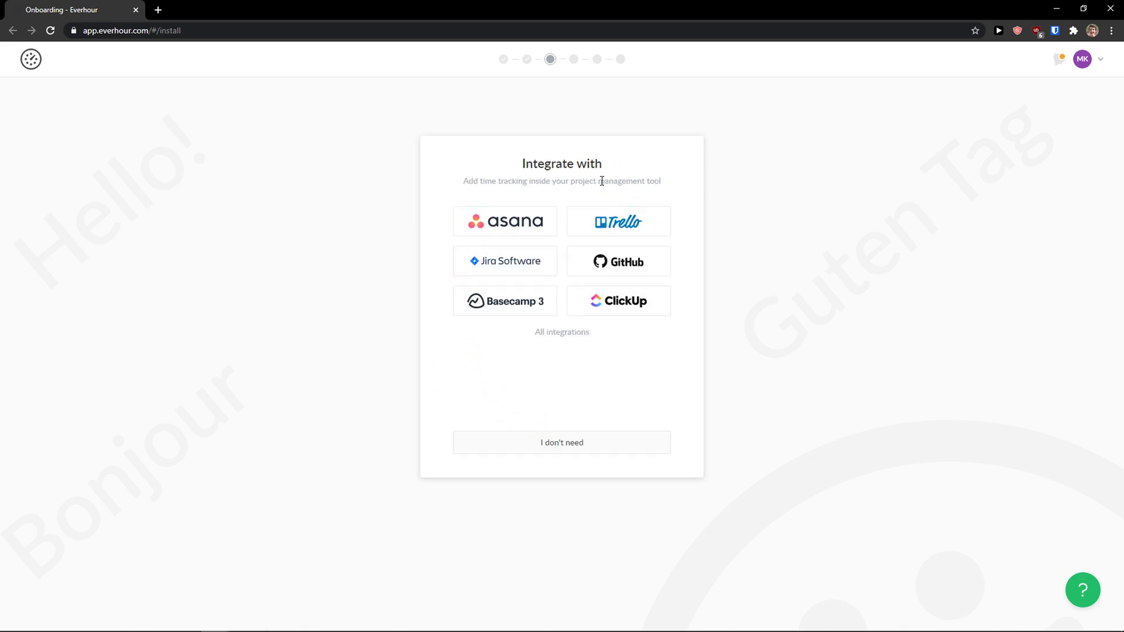
Step: Connect Trello and allow Everhour access to the Trello account
drag(501, 181, 599, 181)
click(479, 181)
click(622, 233)
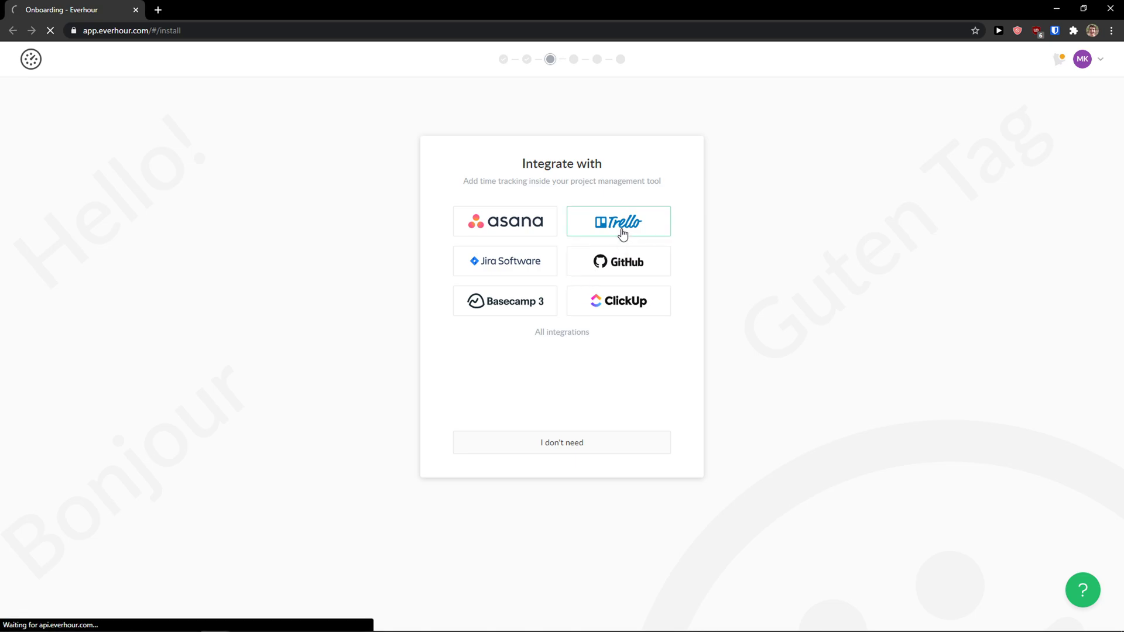
scroll(476, 284, down, 2)
scroll(482, 258, up, 2)
scroll(512, 307, down, 4)
scroll(507, 301, down, 1)
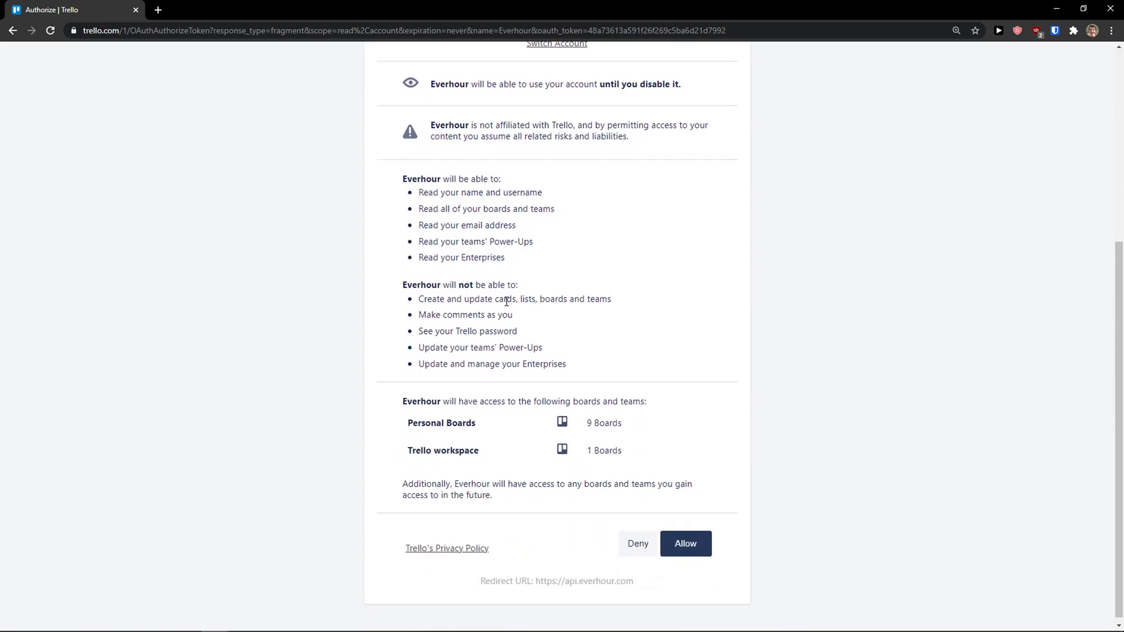
click(677, 538)
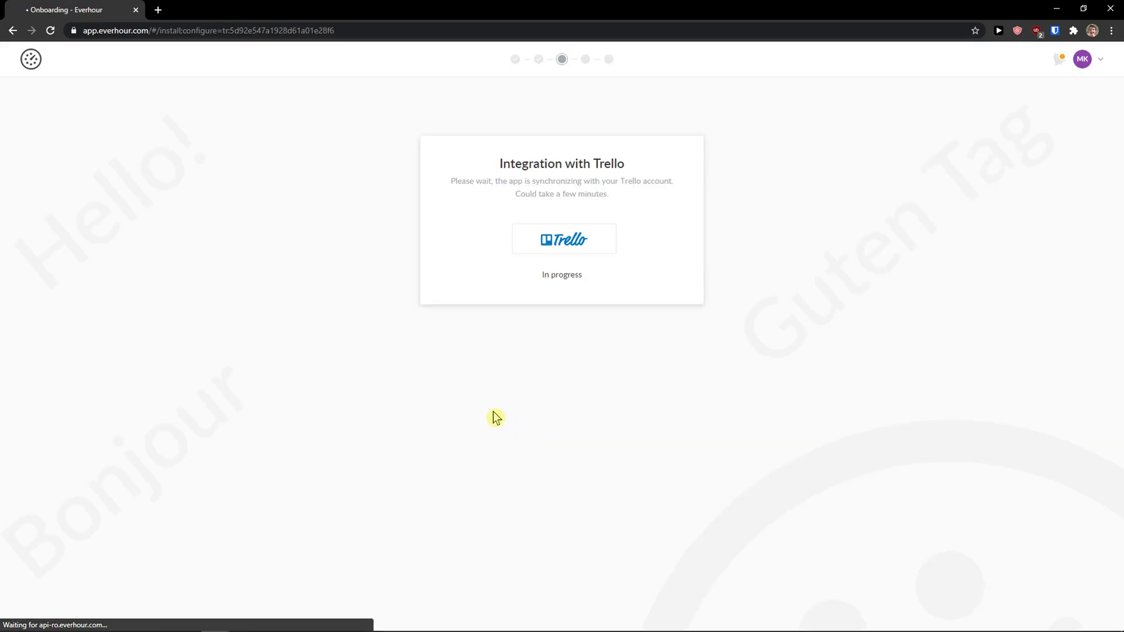
Step: After the Trello sync, go to the Chrome install page for the Everhour extension
drag(497, 170, 589, 178)
click(607, 200)
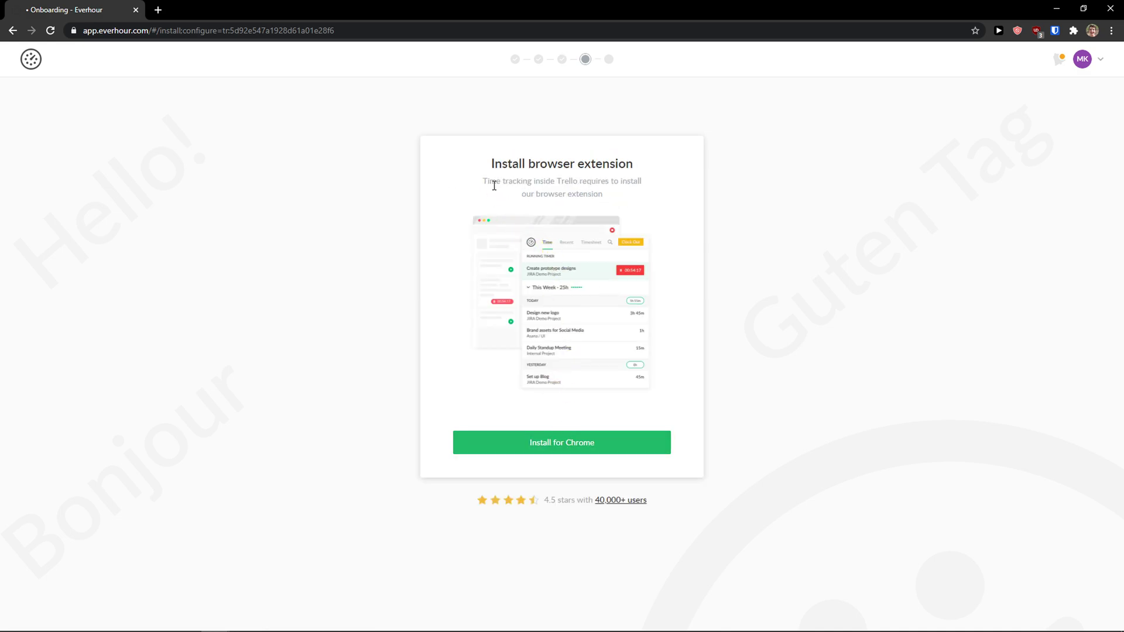
drag(486, 170, 630, 213)
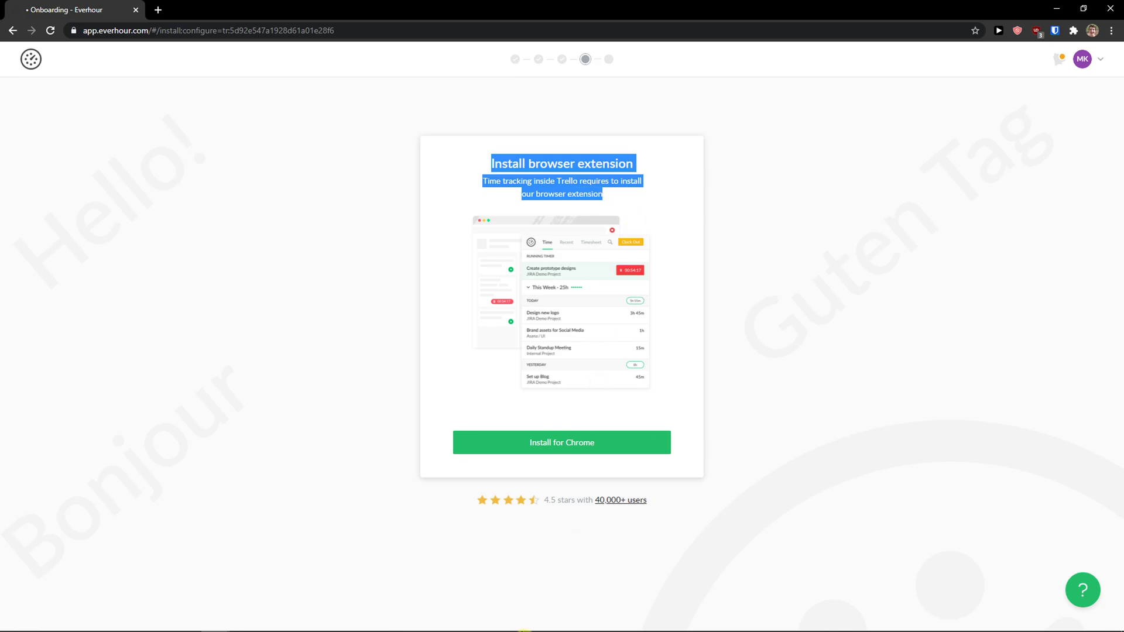
click(536, 450)
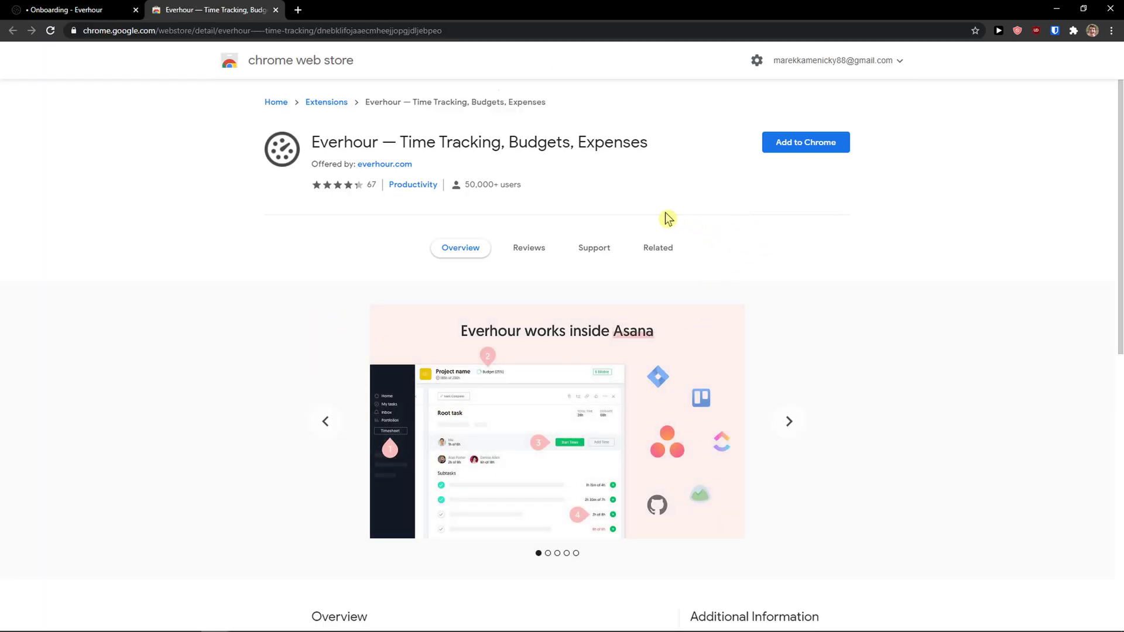
Step: Add the Everhour extension to Chrome and dismiss the confirmation notice
click(778, 147)
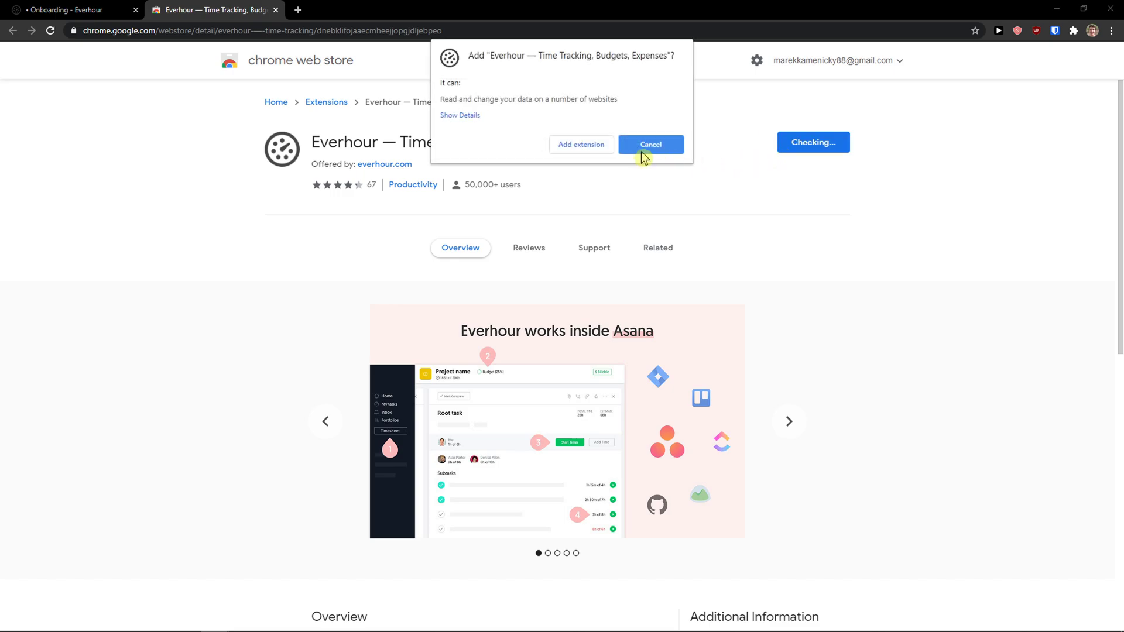
click(631, 152)
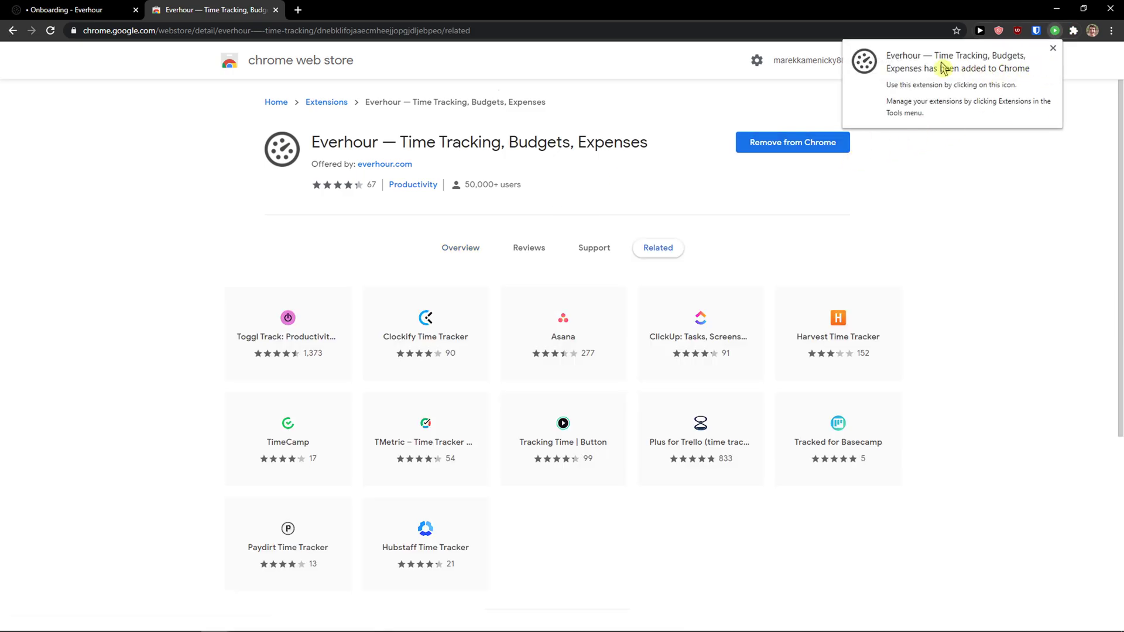
click(1052, 49)
Step: Pin Everhour to the toolbar, open its tracker popup, and return to onboarding
click(1073, 30)
click(1036, 232)
click(1099, 220)
click(1054, 30)
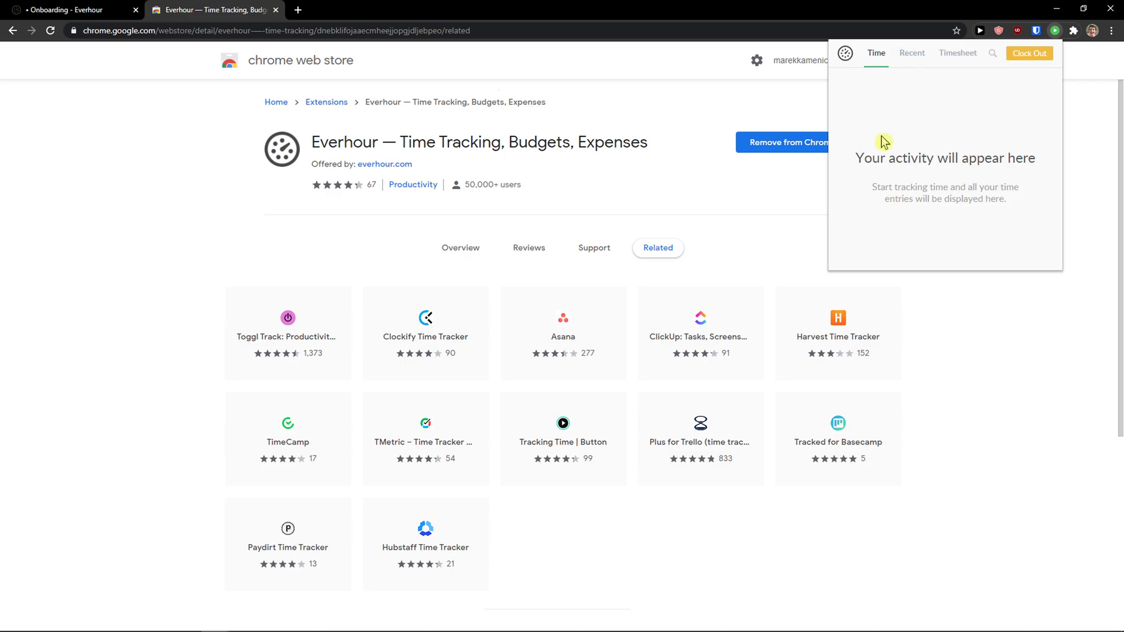
click(1022, 59)
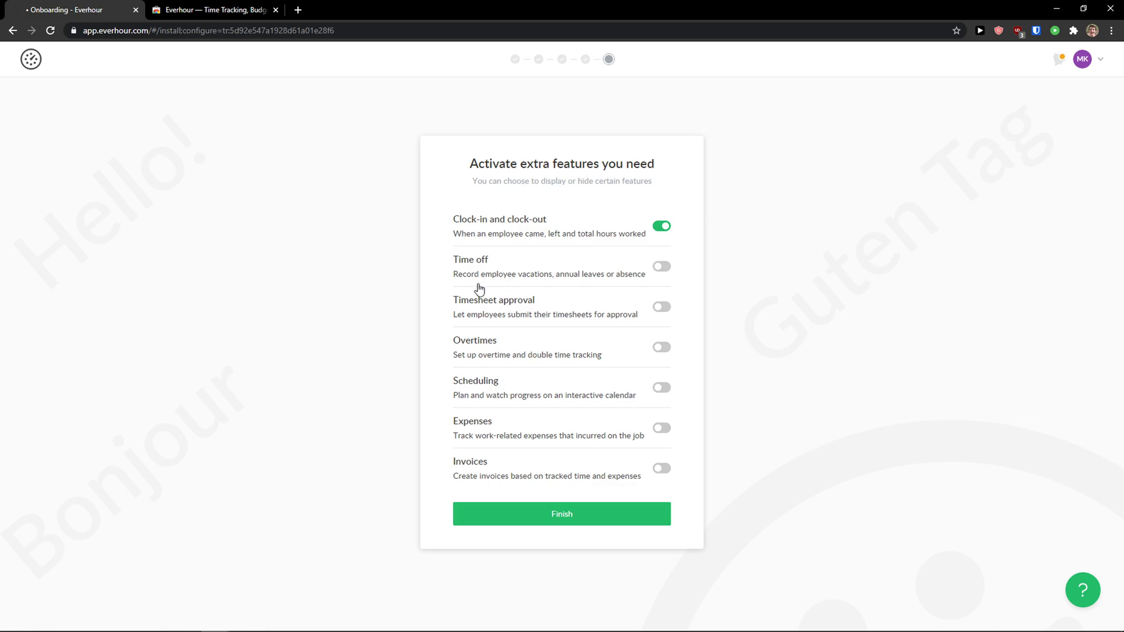
Step: Switch on Time off, Scheduling and Expenses, then finish onboarding
click(659, 270)
click(651, 400)
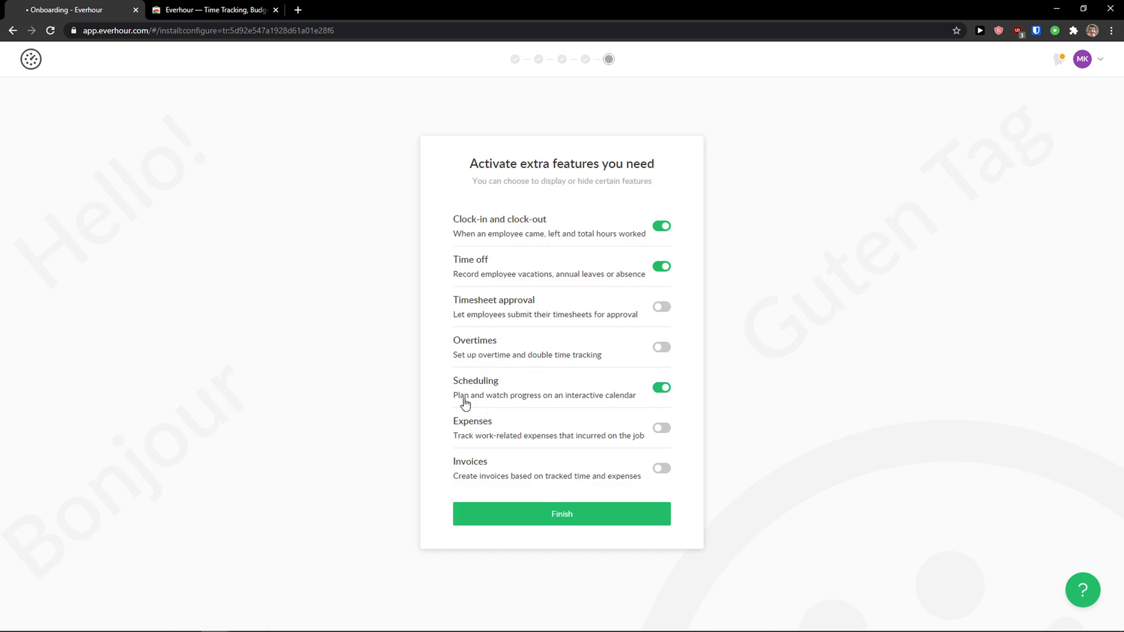
click(659, 433)
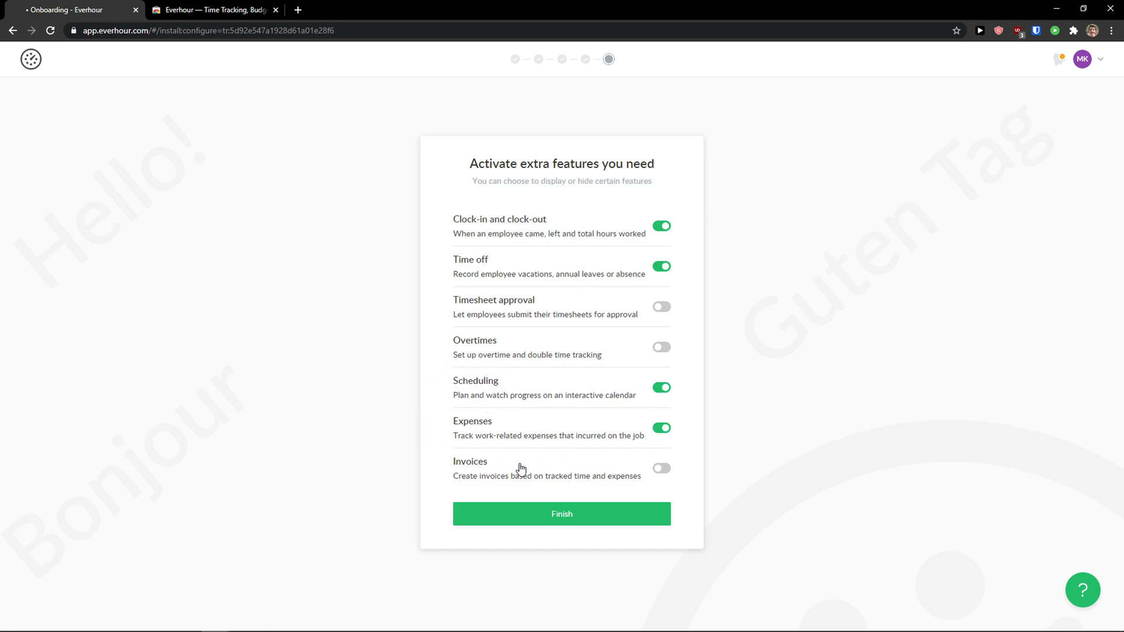
click(526, 515)
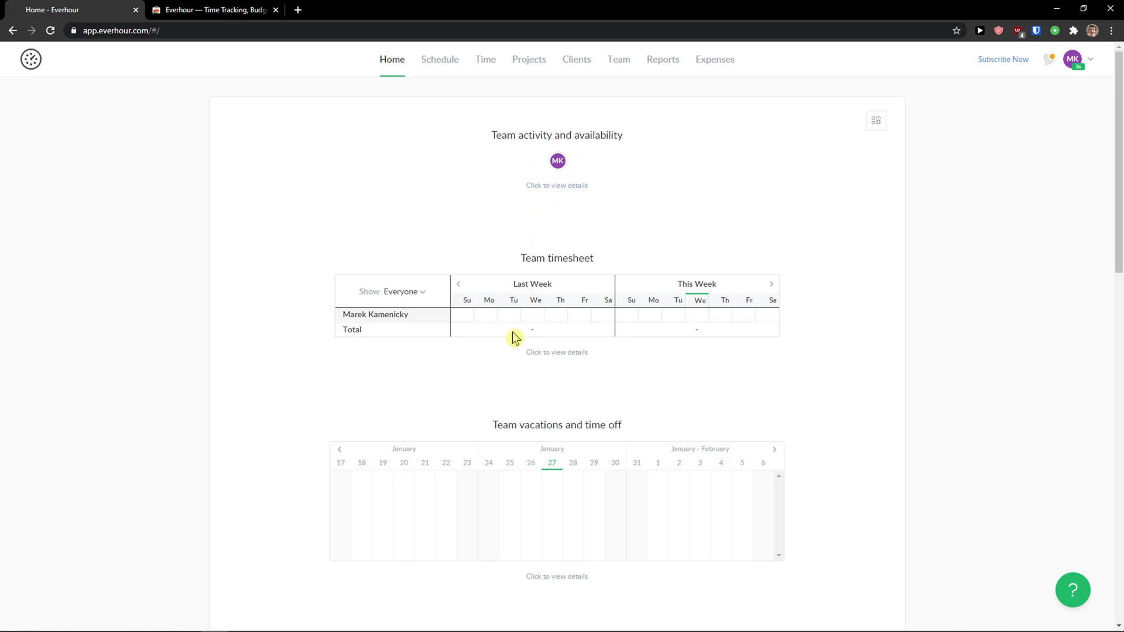
mouse_move(456, 318)
scroll(538, 316, down, 5)
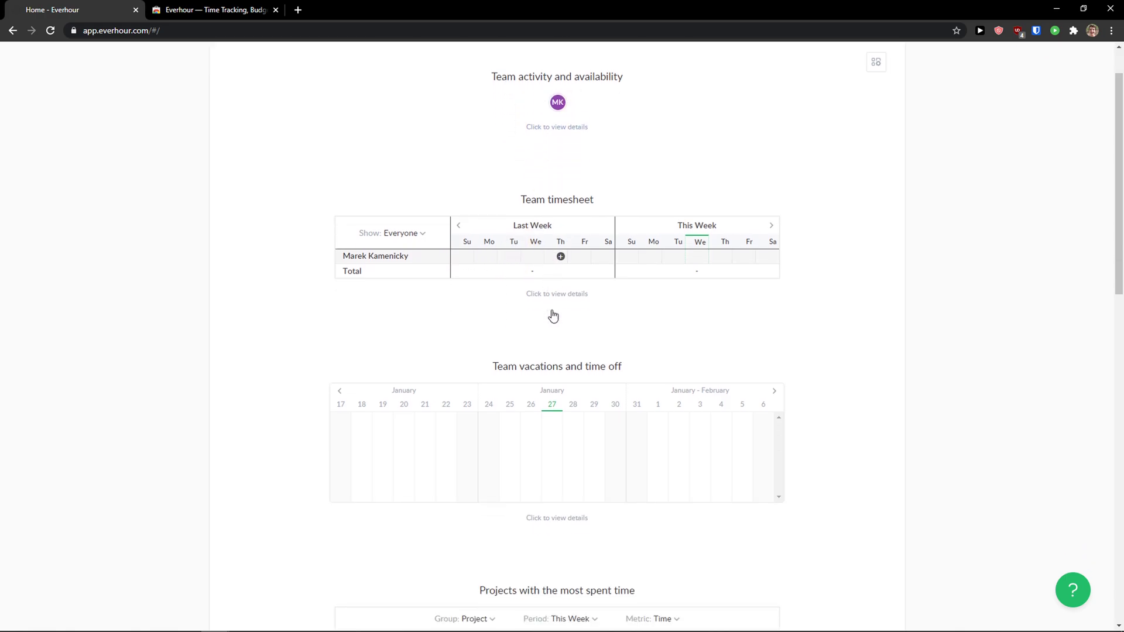
scroll(485, 279, down, 2)
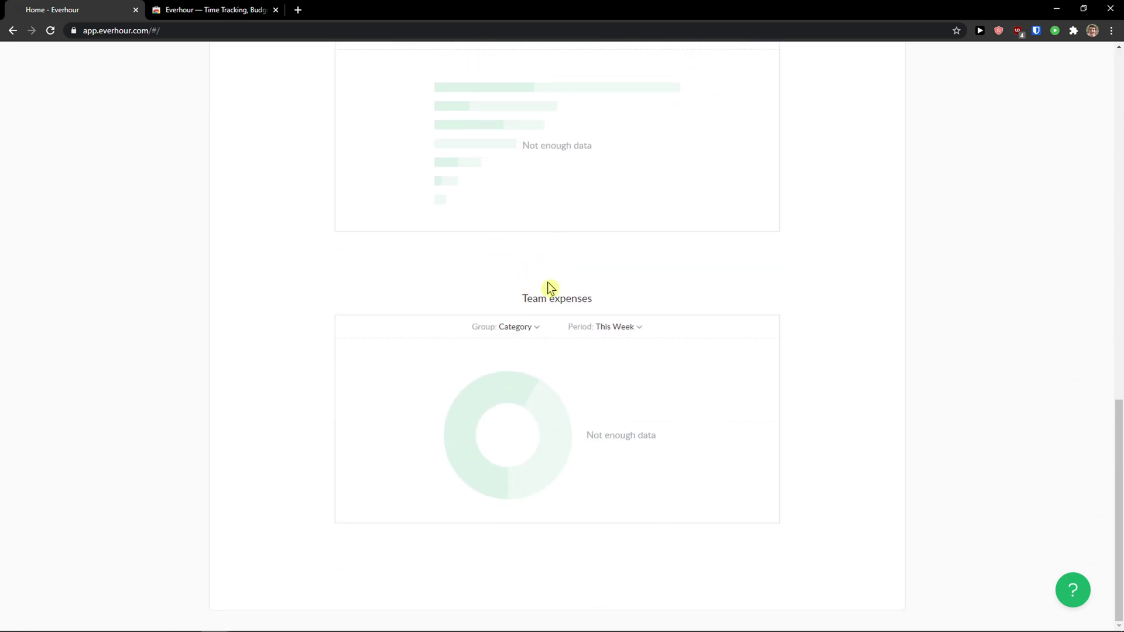
scroll(571, 288, up, 15)
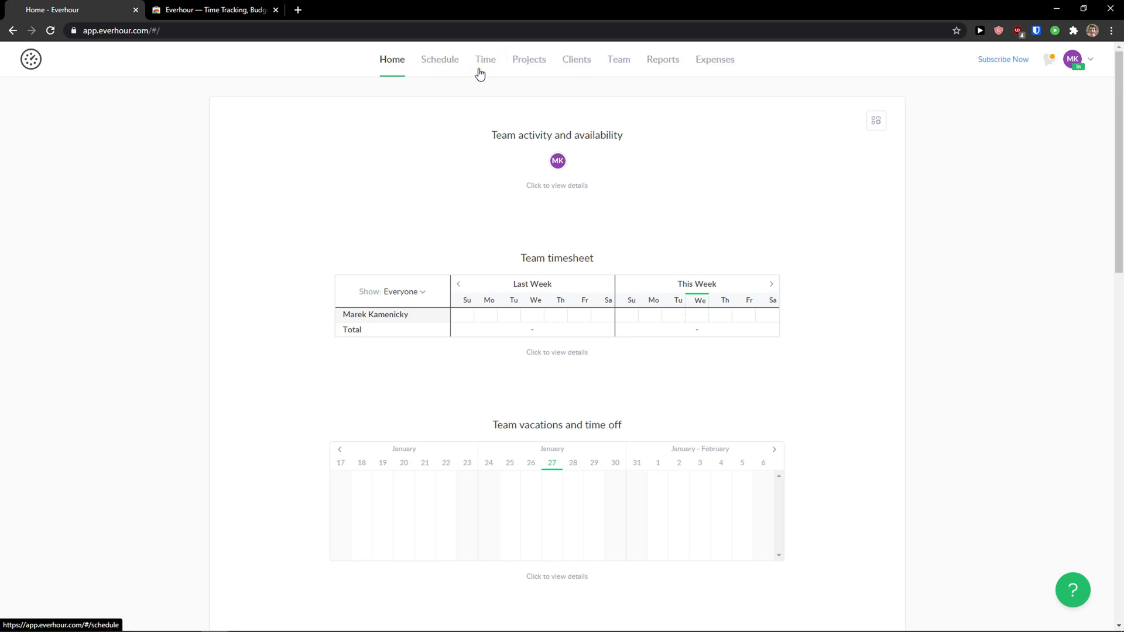
Step: Start a new project, then use the Client dropdown's Manage link to reach Clients
click(528, 64)
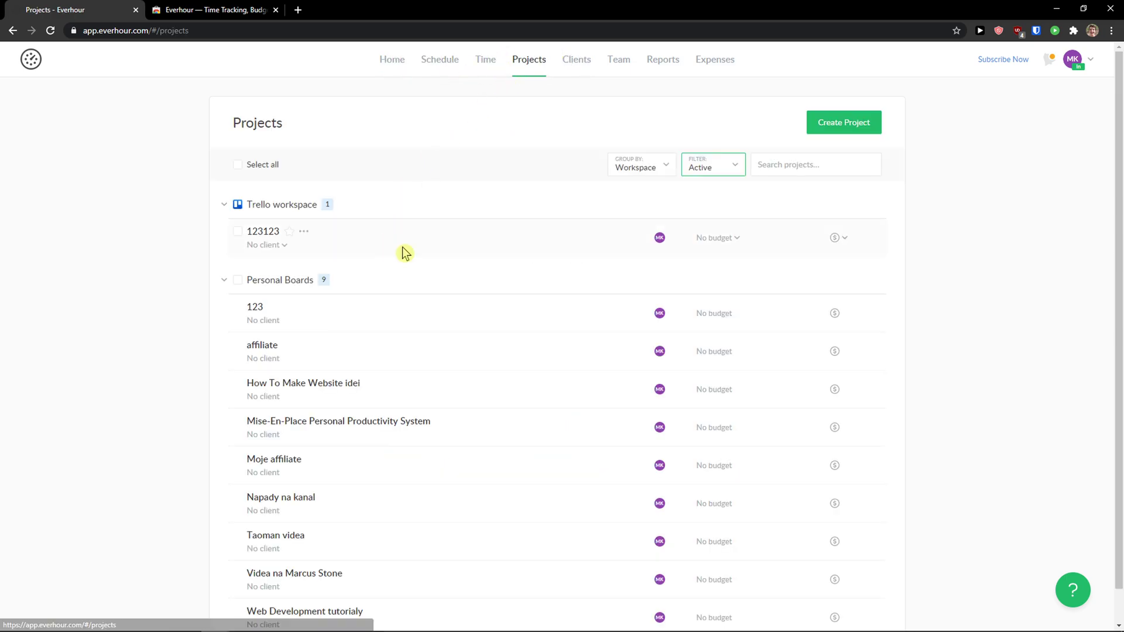
scroll(410, 249, down, 1)
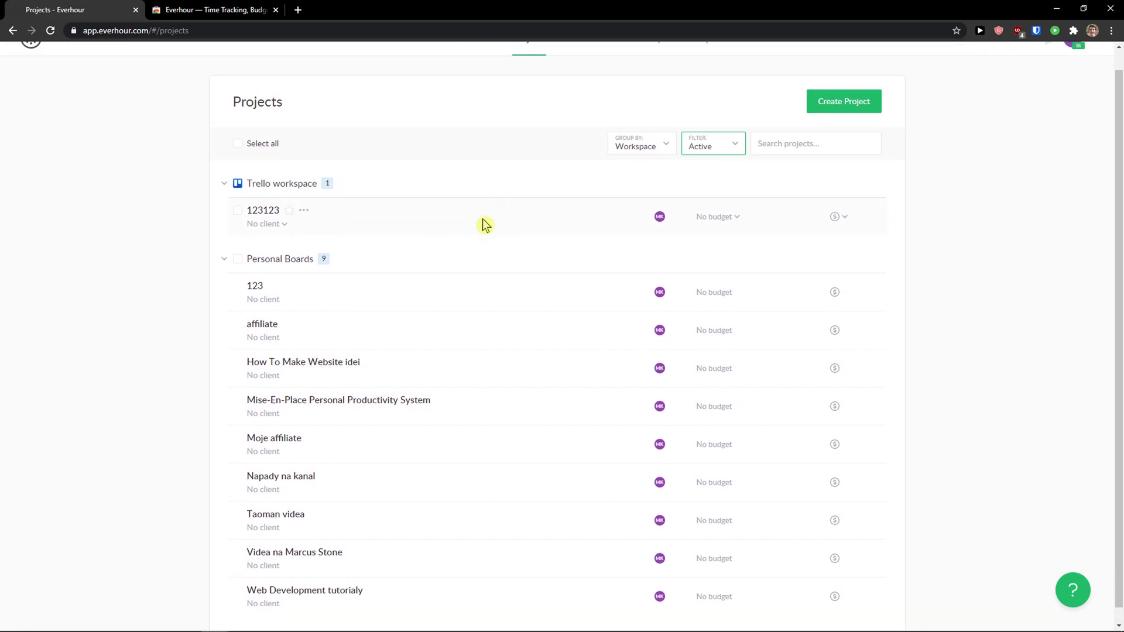
scroll(281, 235, up, 1)
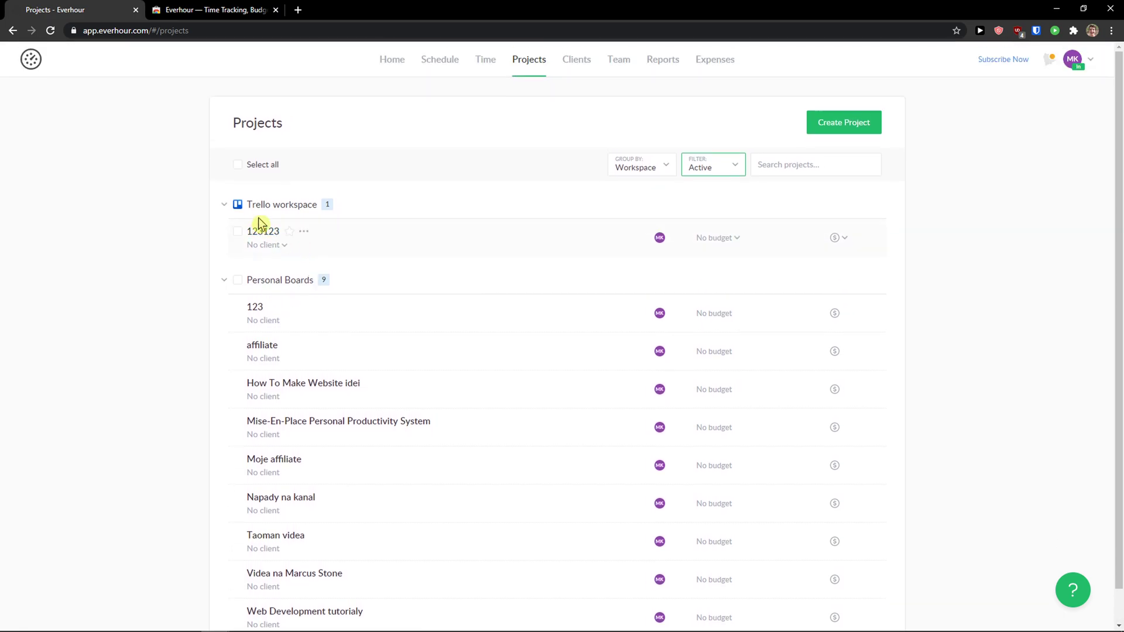
click(831, 128)
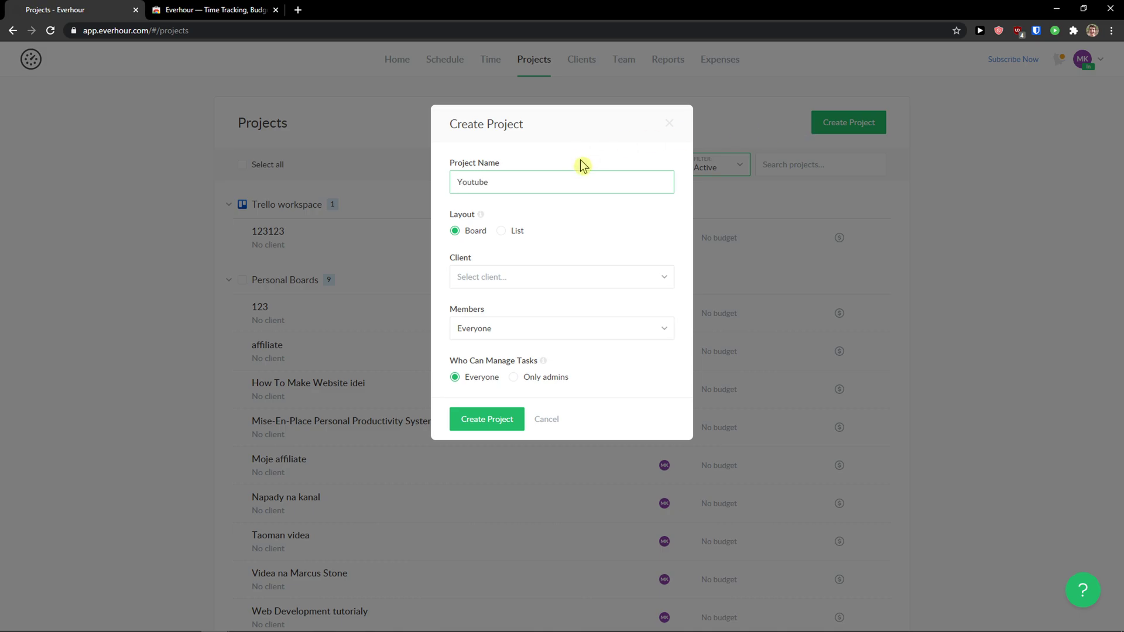
click(539, 281)
click(546, 278)
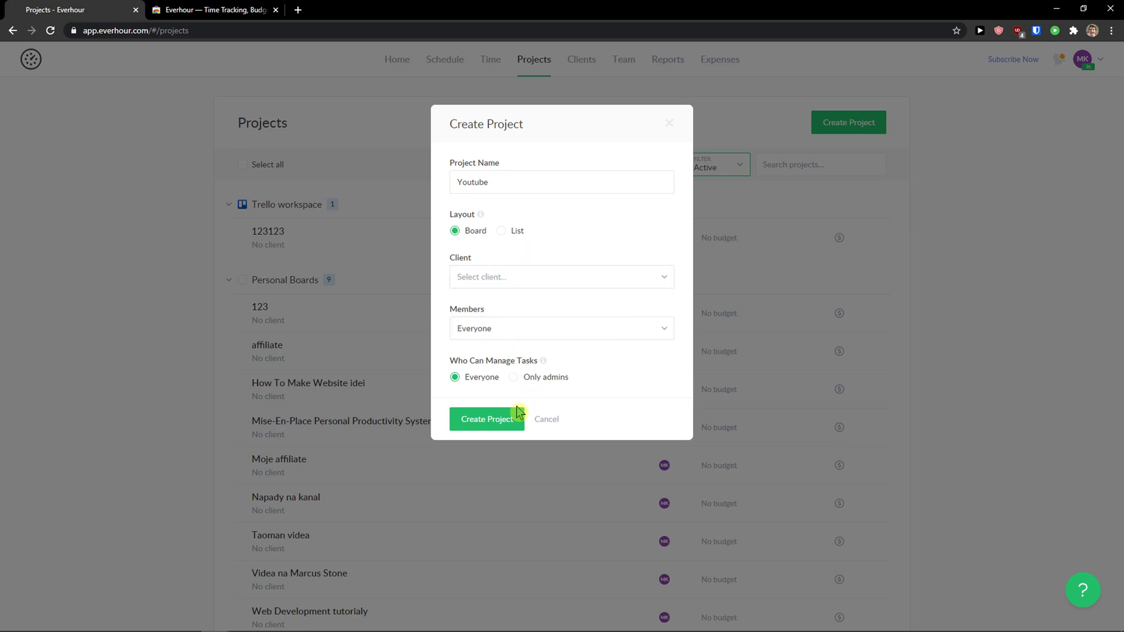
click(473, 280)
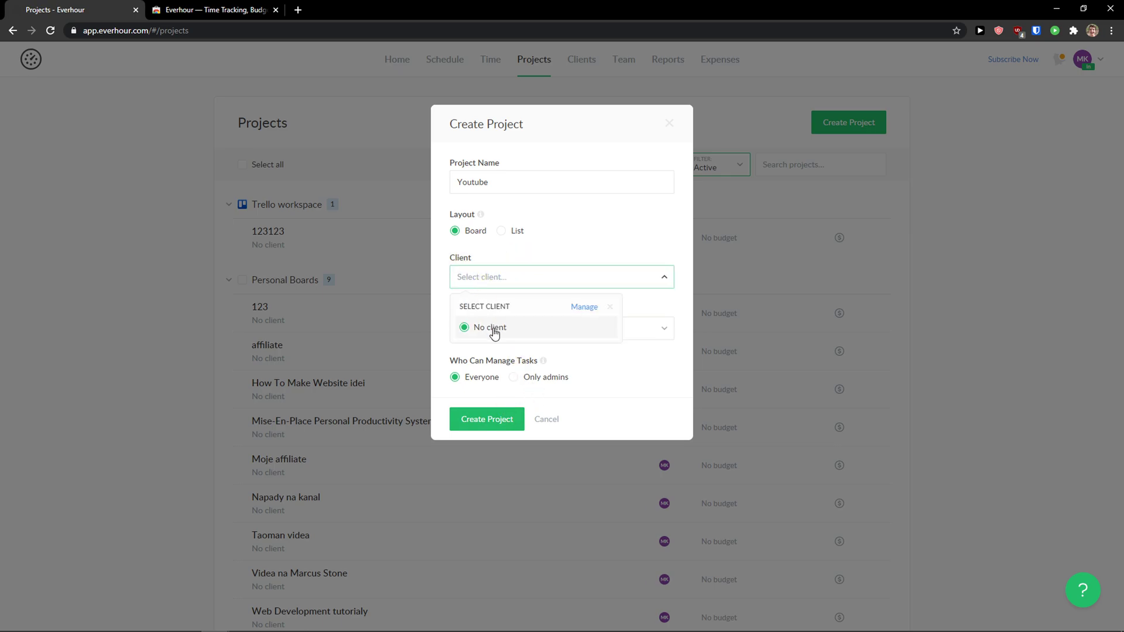
click(586, 309)
Step: Create the client with business details 'Youtube channel' and due terms Immediately
click(835, 124)
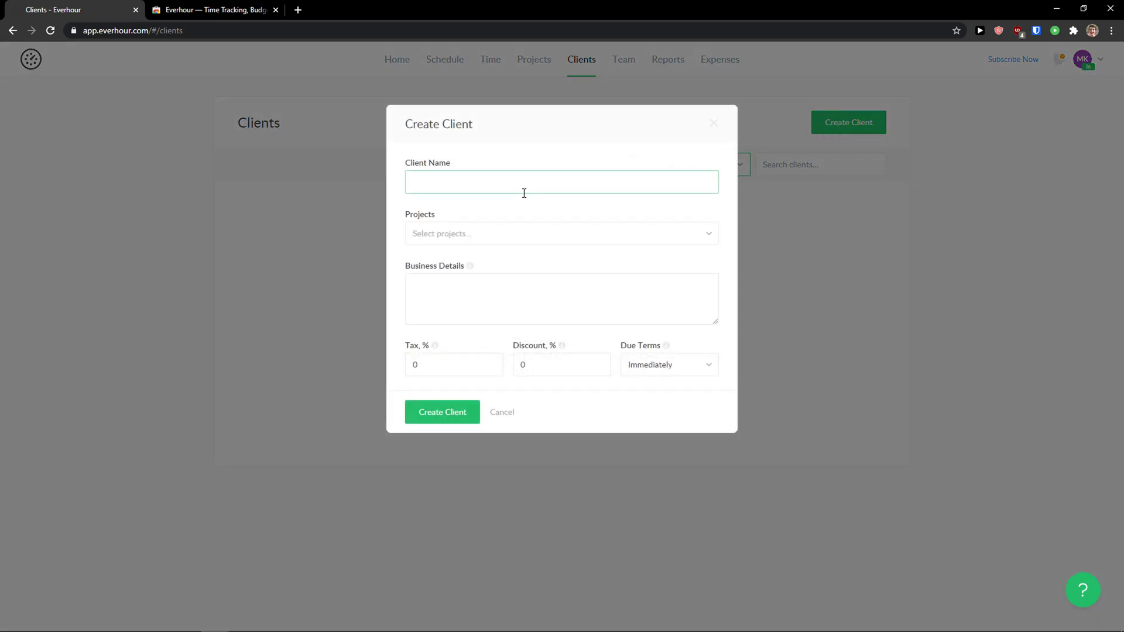
click(491, 234)
click(609, 301)
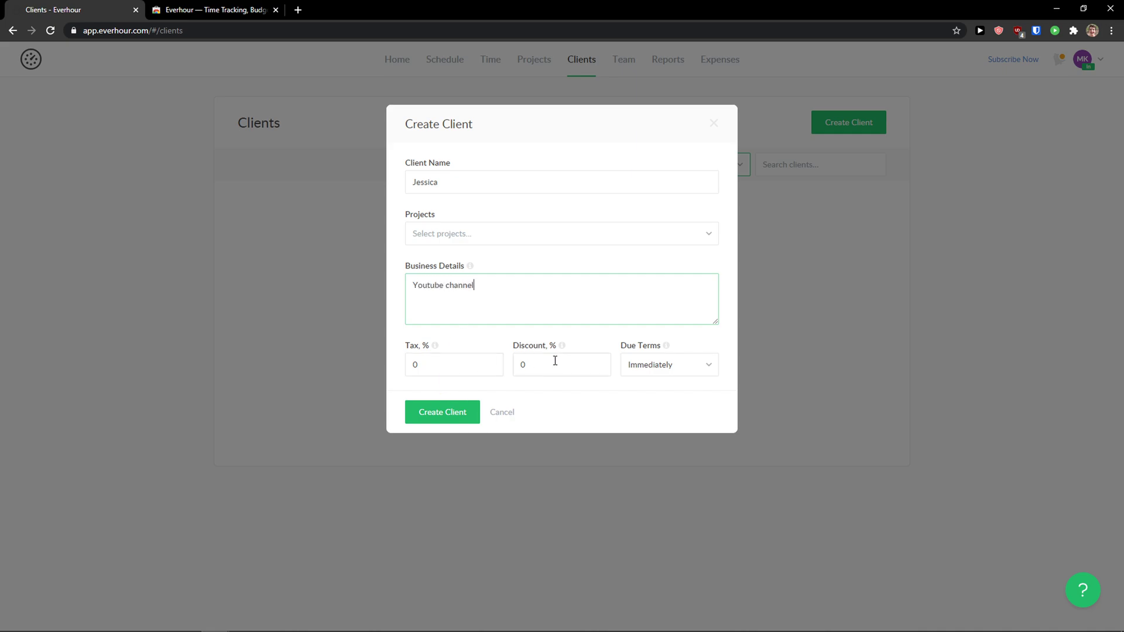
click(644, 363)
click(648, 387)
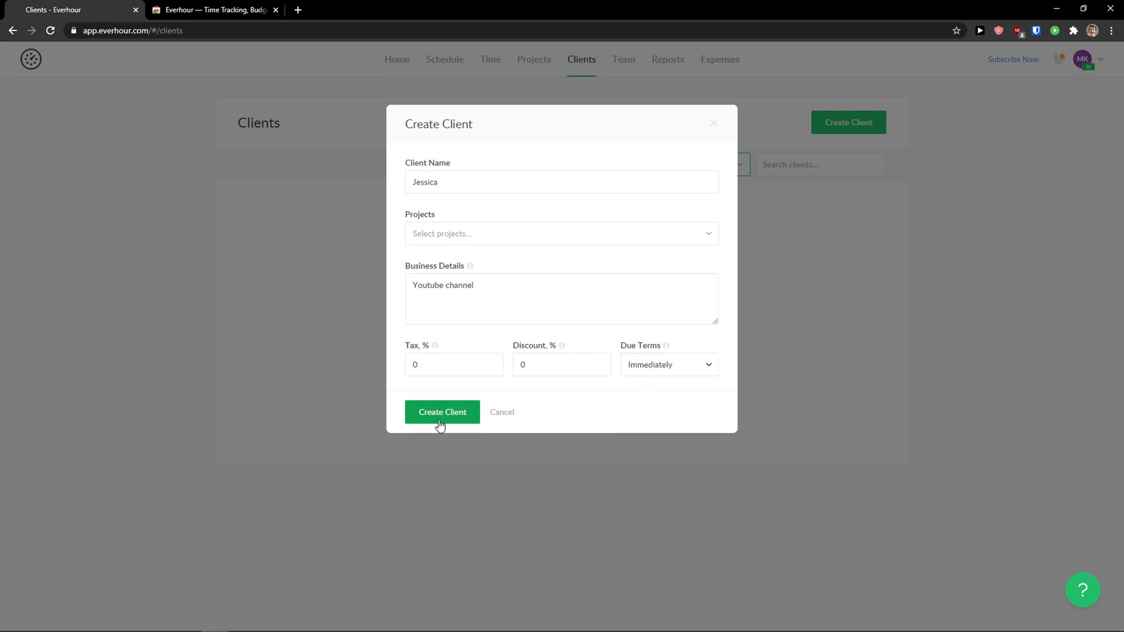
click(437, 420)
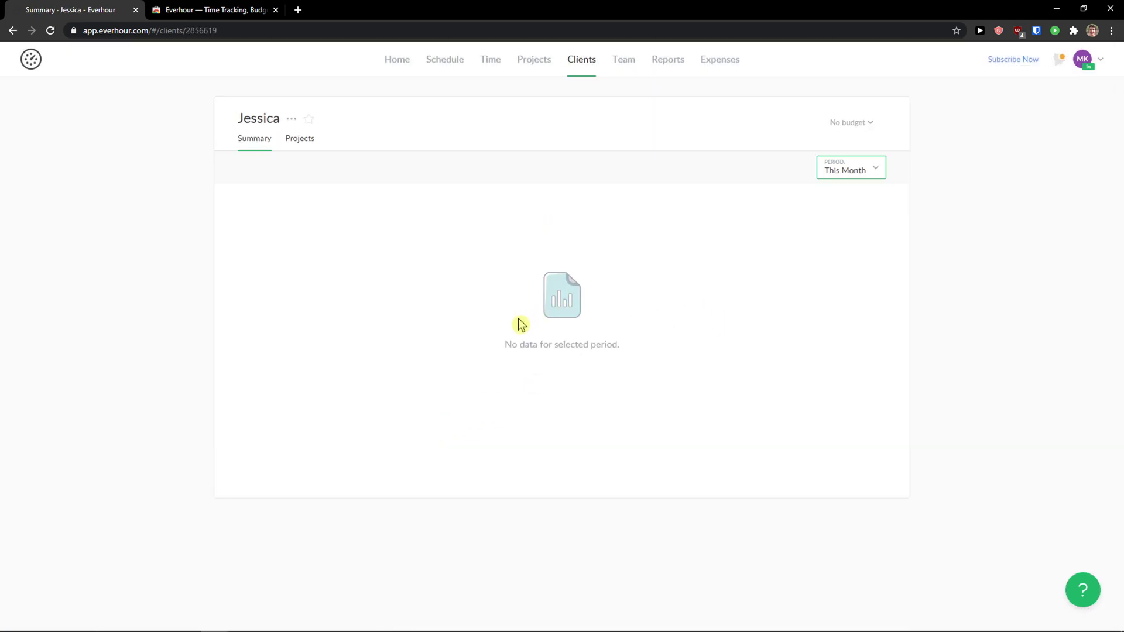
Step: Create project 'Youtube Channel' assigned to the new client, with members left as Everyone
click(542, 67)
click(821, 122)
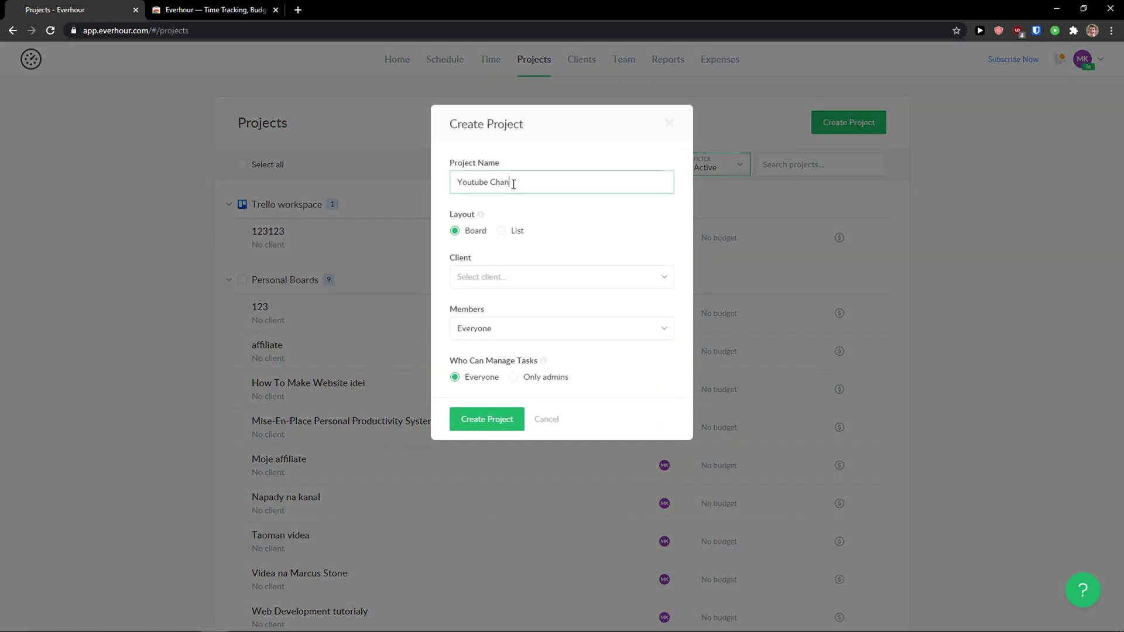
click(504, 277)
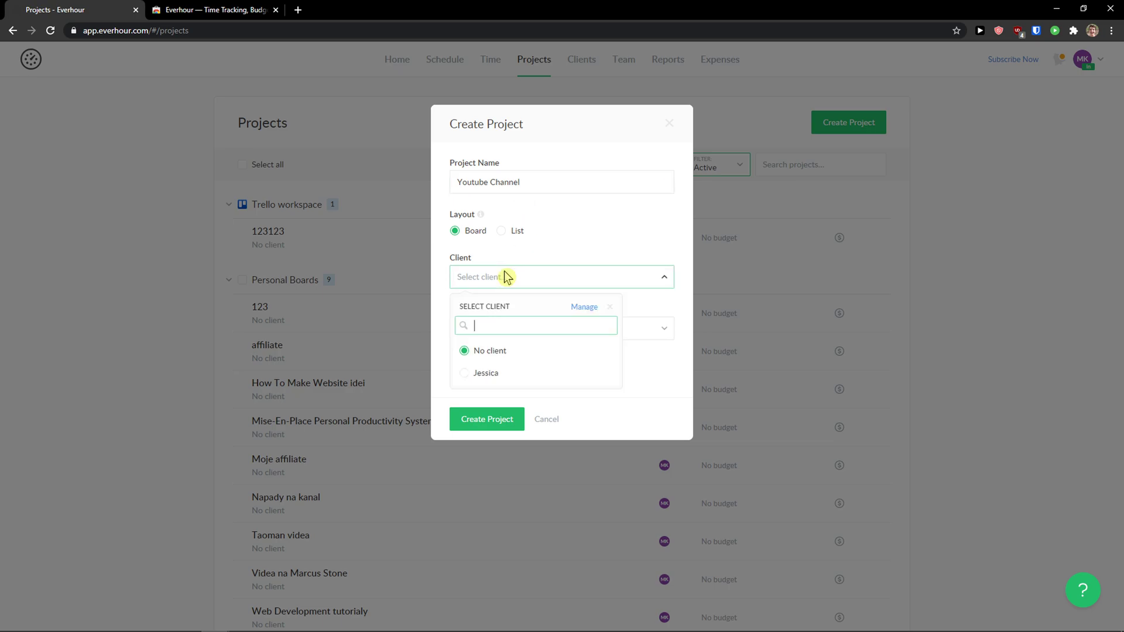
click(504, 370)
click(512, 342)
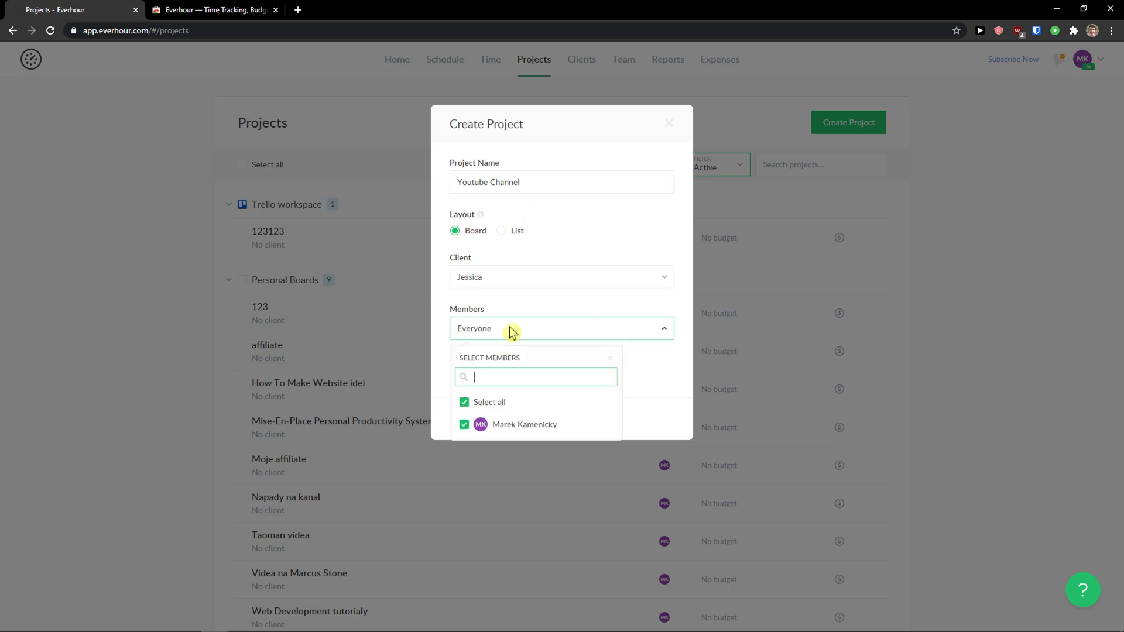
click(609, 358)
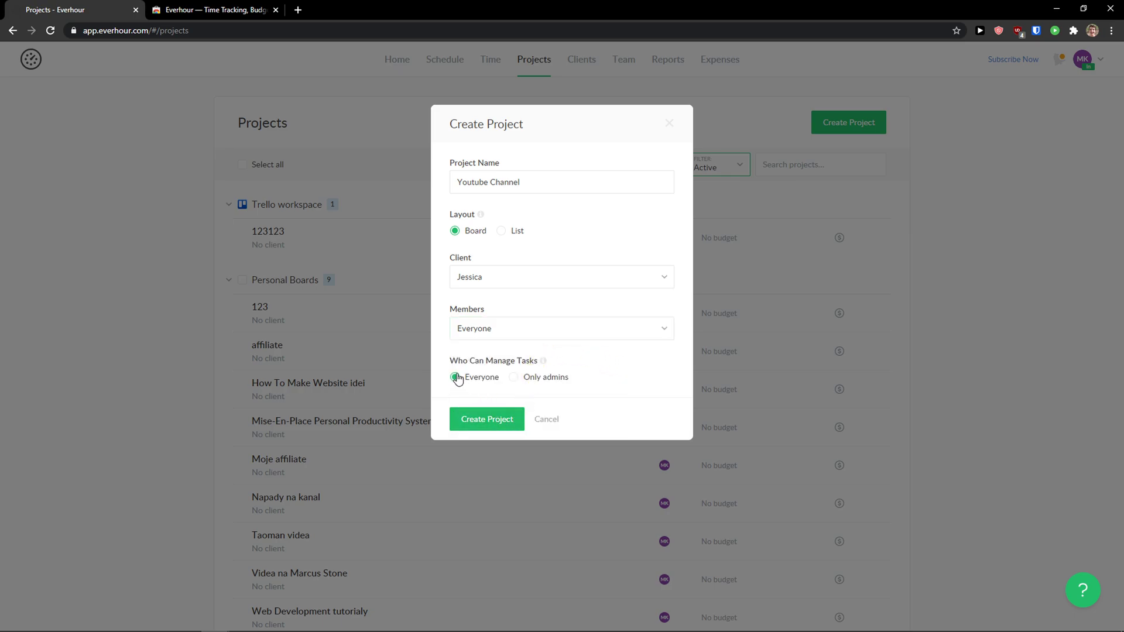
click(498, 425)
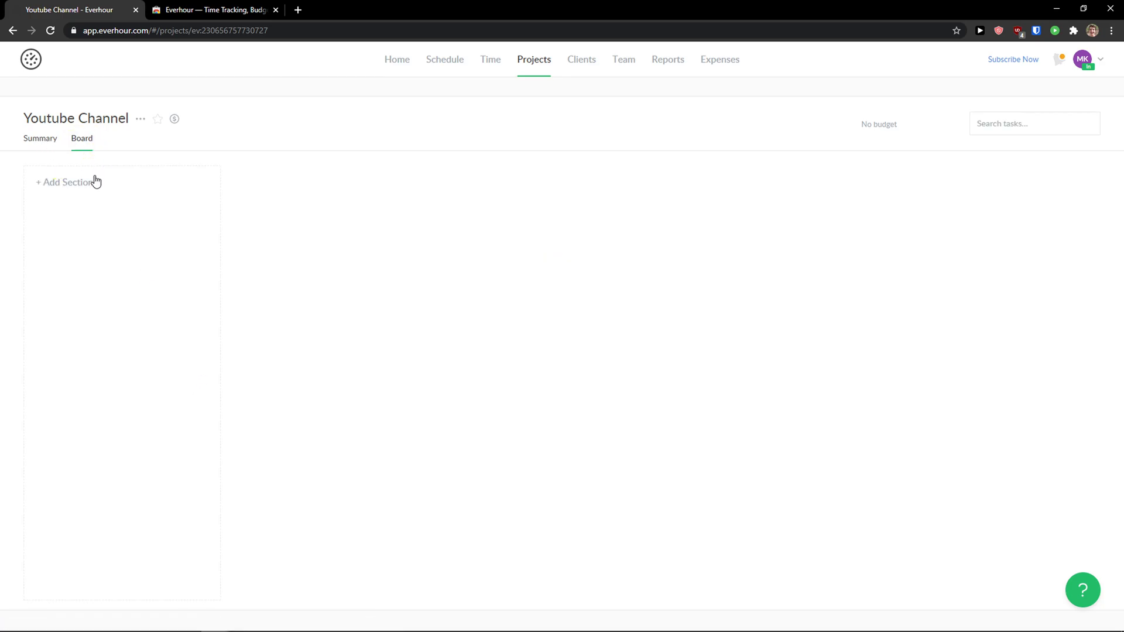
Step: Add a board section named 'Youtube video'
click(67, 182)
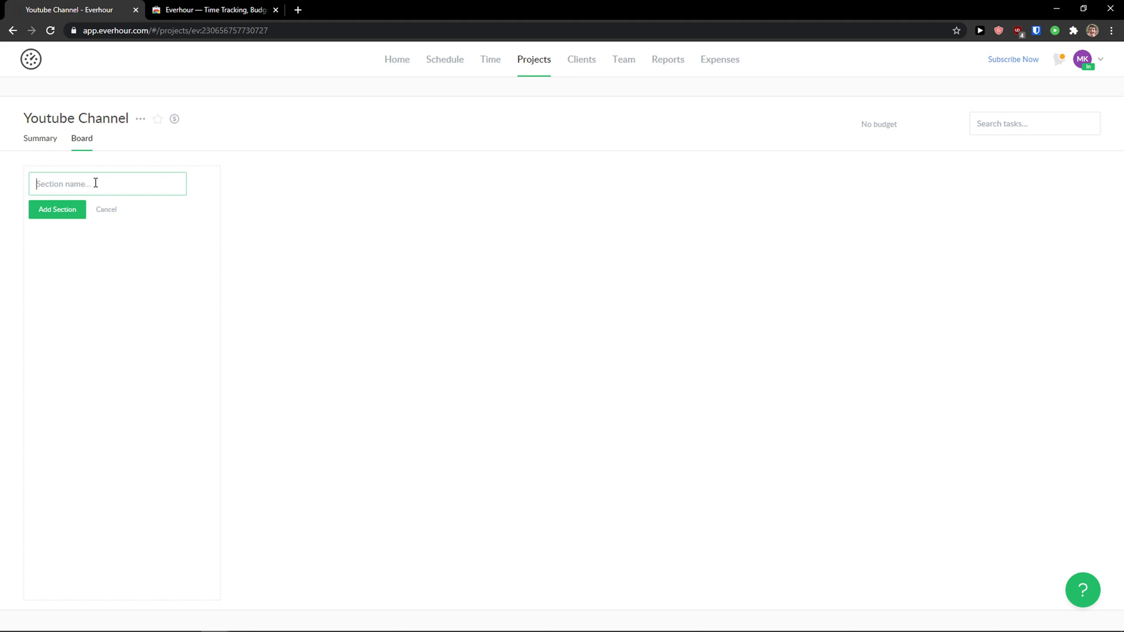
text(Y)
key(BackSpace)
text(Youtube video)
click(69, 206)
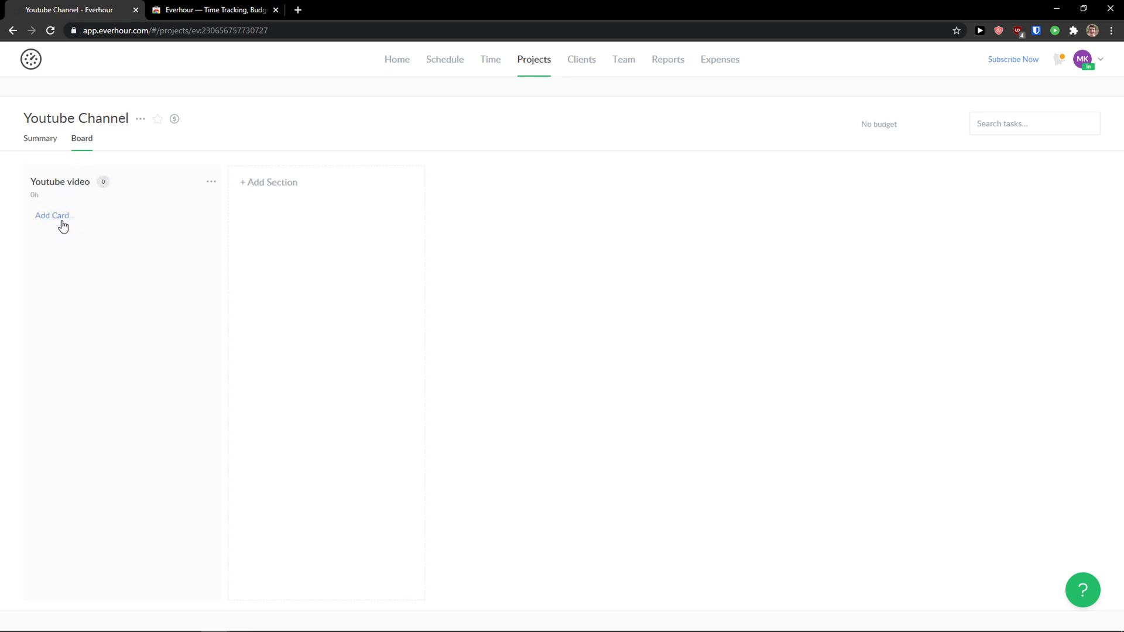
Step: Add the card 'Youtube description of video' to that section and check its actions menu
click(63, 225)
text(Youtube descrip)
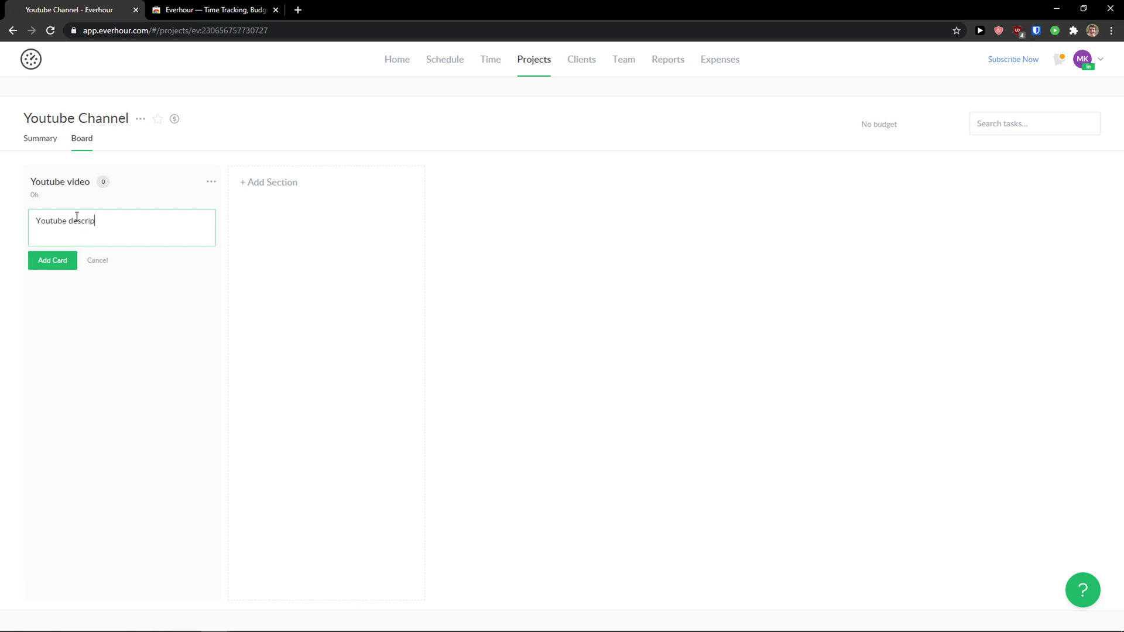
text(tion of video)
key(Return)
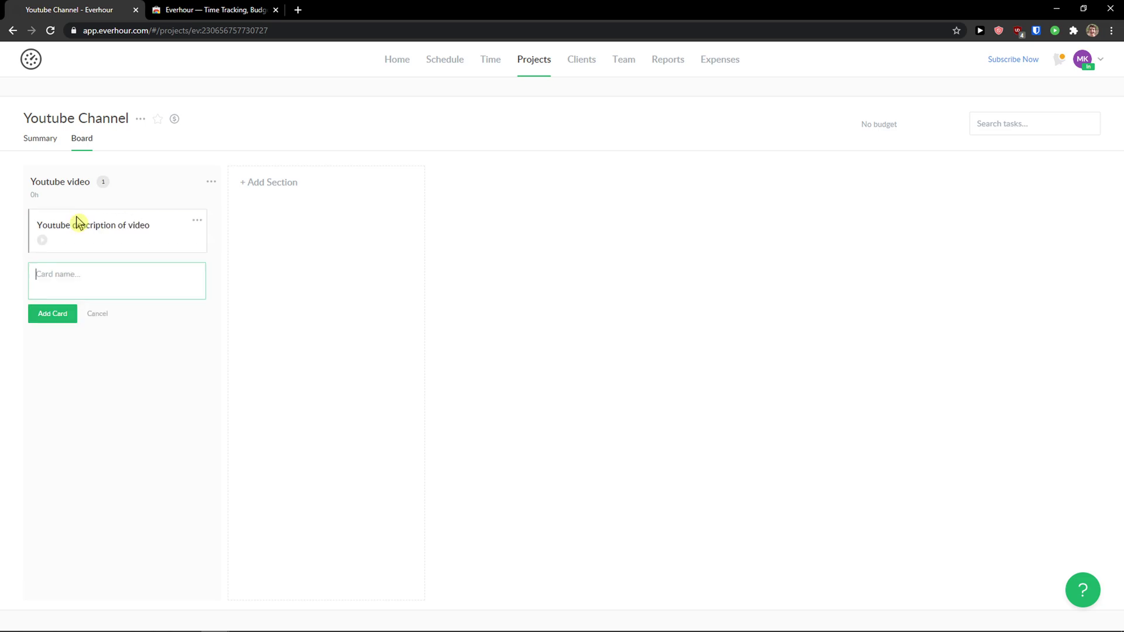
click(198, 223)
click(197, 221)
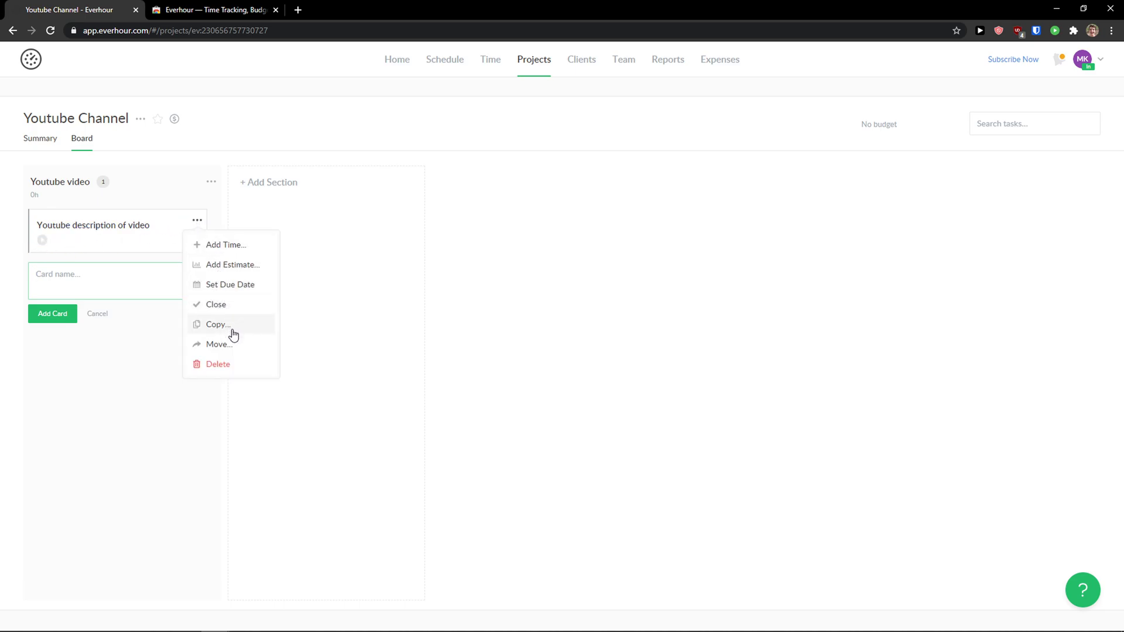
click(625, 372)
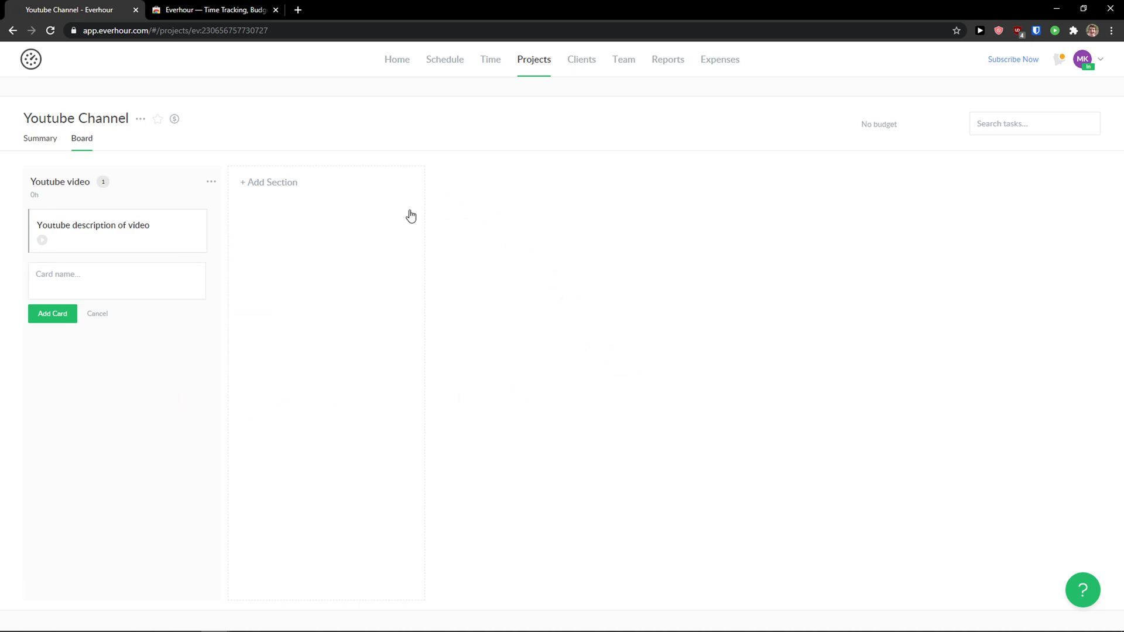
Step: Go from the projects list through Time to the team Schedule timeline
click(507, 65)
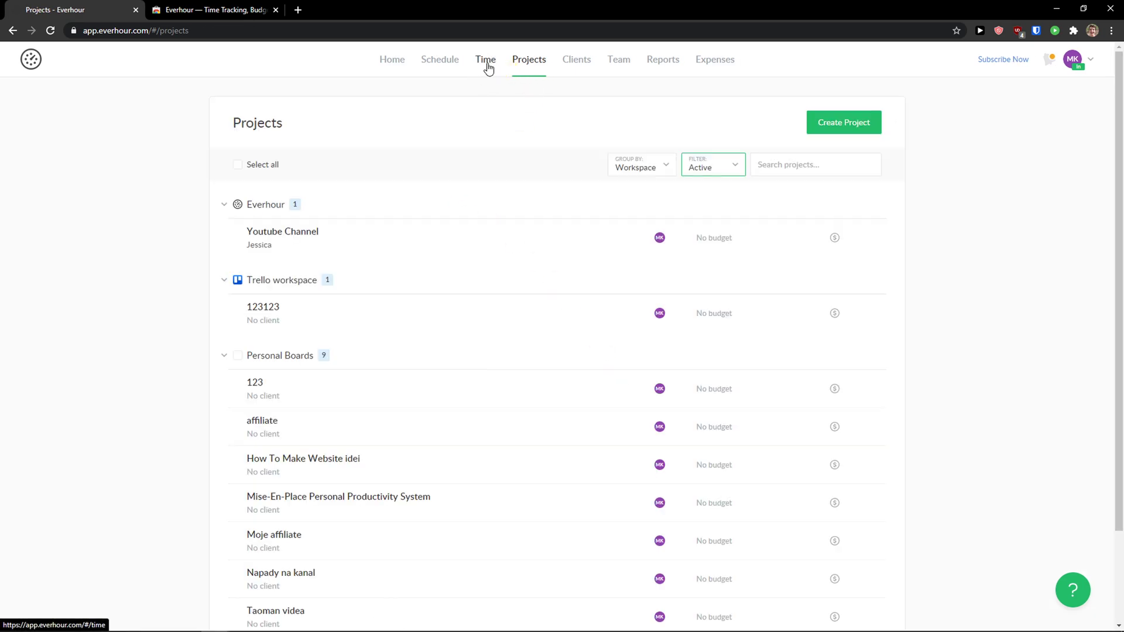
click(484, 70)
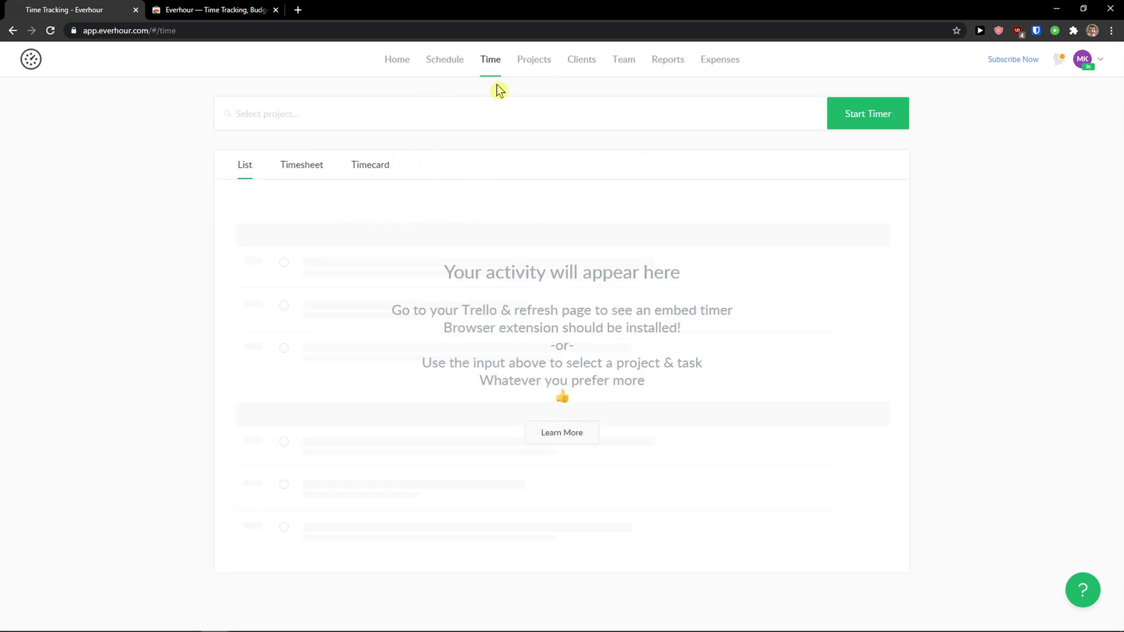
click(447, 61)
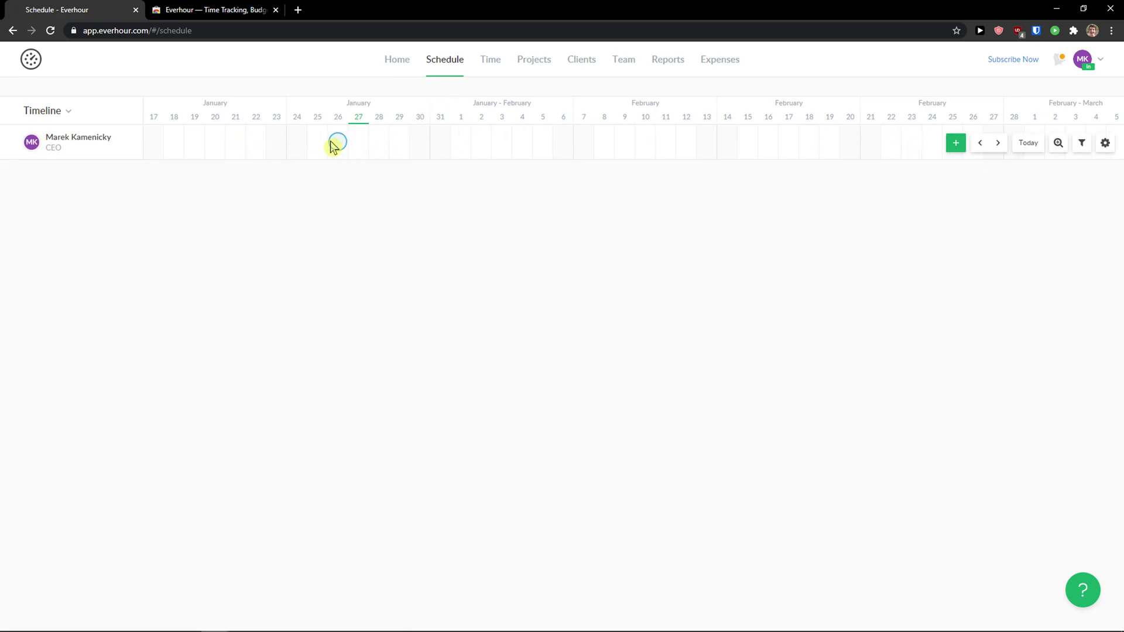
Step: Start a Jan 29 assignment for Youtube Channel's 'Youtube description of video' task at 5 hours per day
click(398, 144)
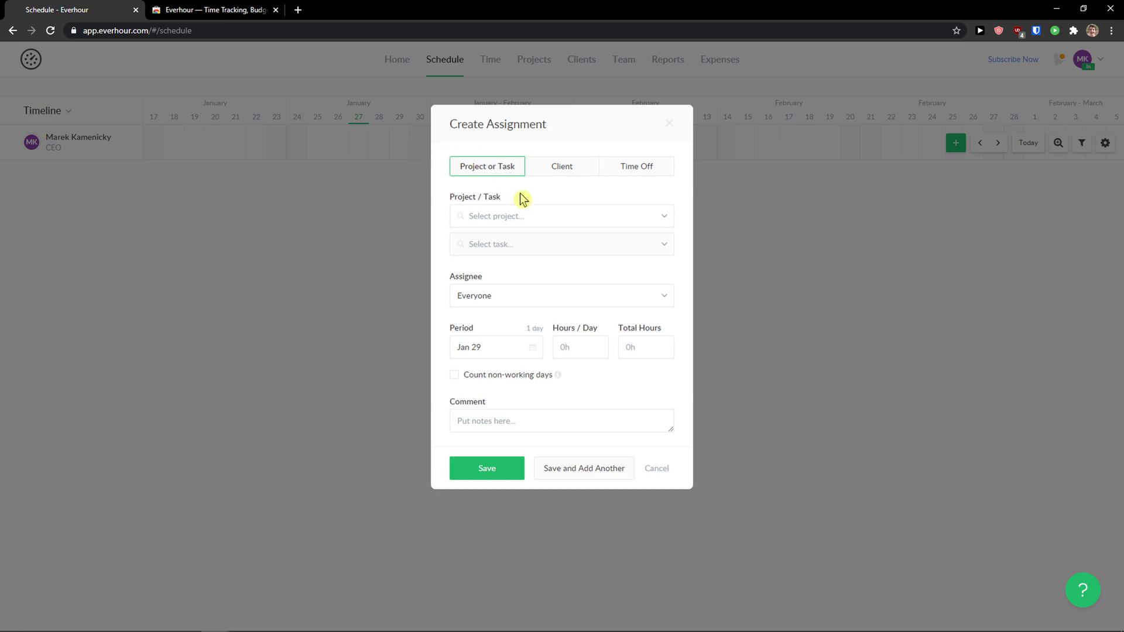
click(524, 215)
scroll(526, 267, down, 3)
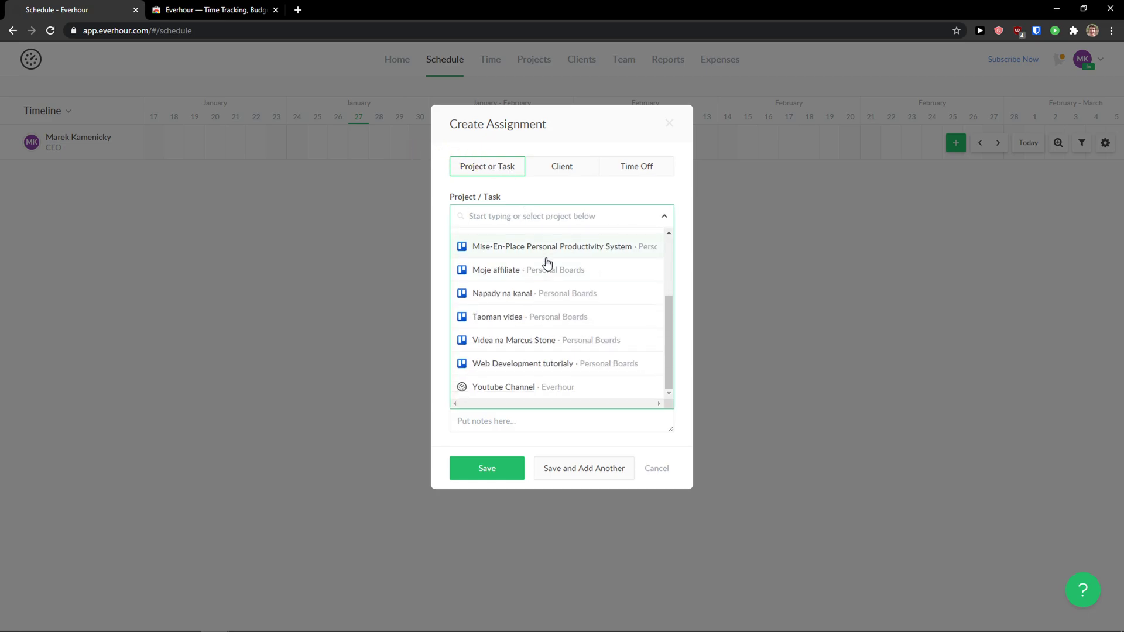
click(534, 389)
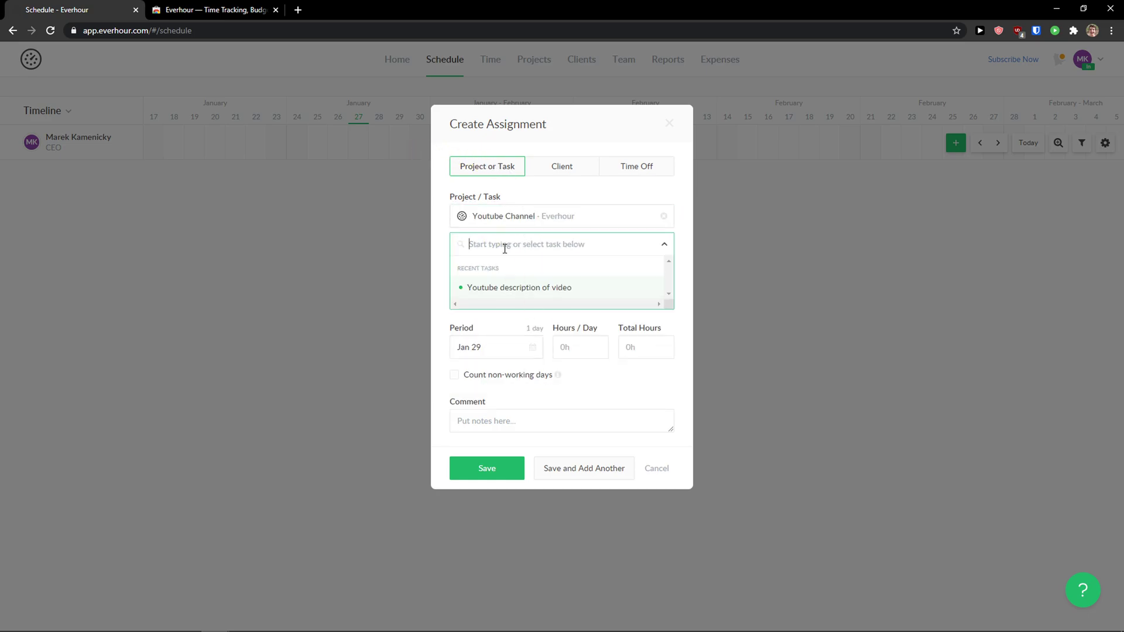
click(516, 293)
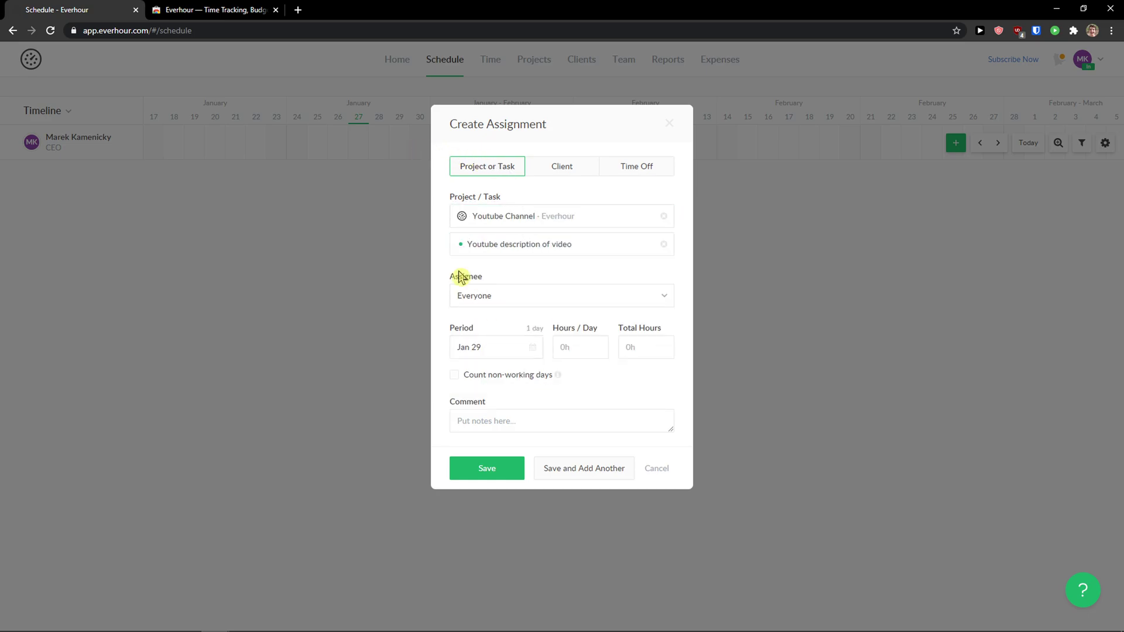
click(484, 299)
click(511, 287)
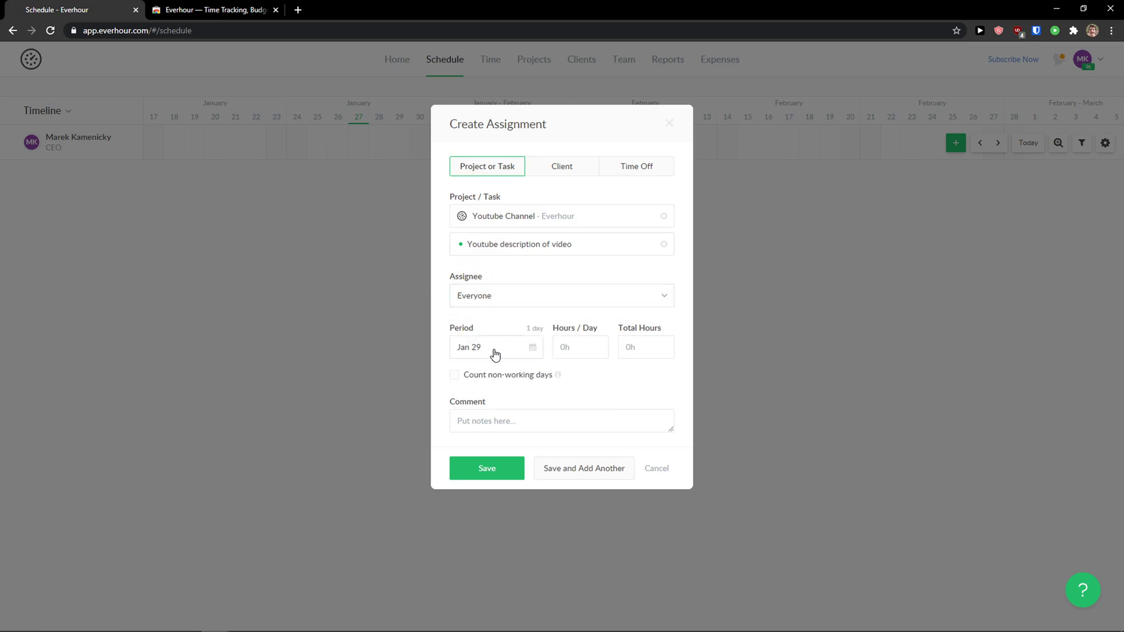
click(582, 352)
text(5)
click(591, 369)
Step: Look through the Client and Time Off assignment types before returning to Project or Task
click(550, 175)
click(507, 169)
click(539, 223)
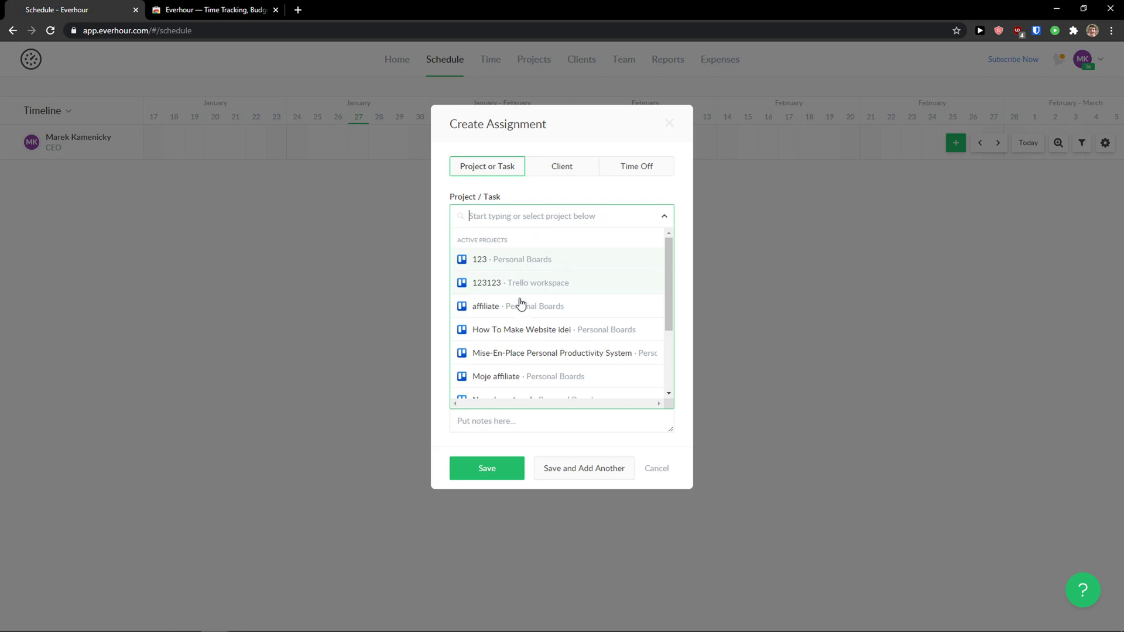
scroll(519, 317, down, 2)
click(564, 170)
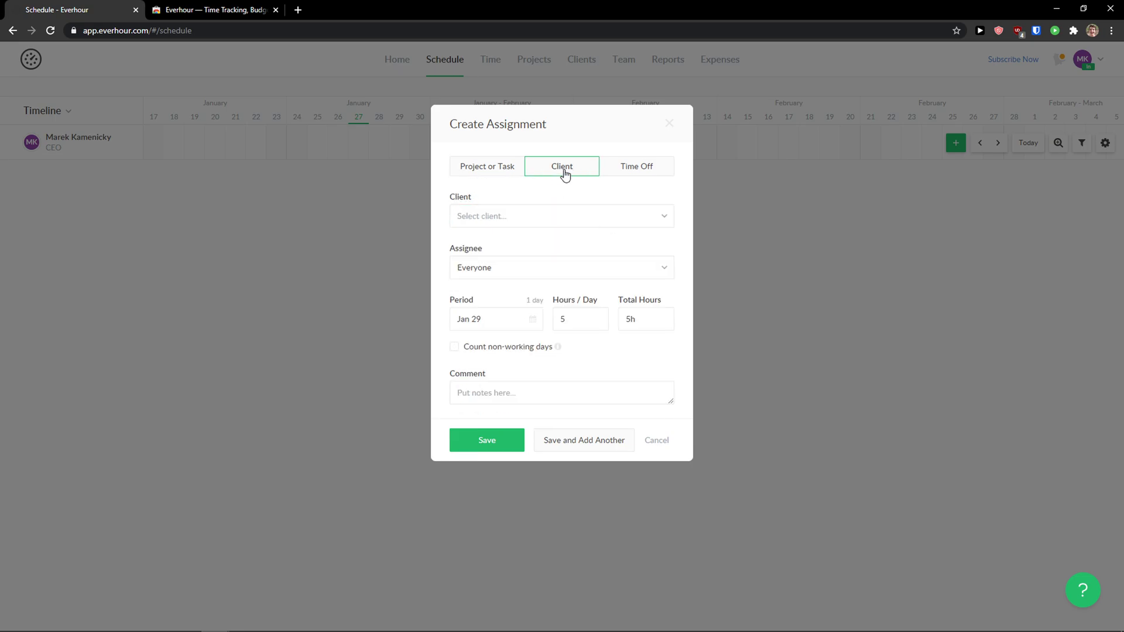
click(645, 173)
click(561, 175)
click(498, 170)
Step: Reselect Youtube Channel and 'Youtube description of video', then save the assignment
click(522, 226)
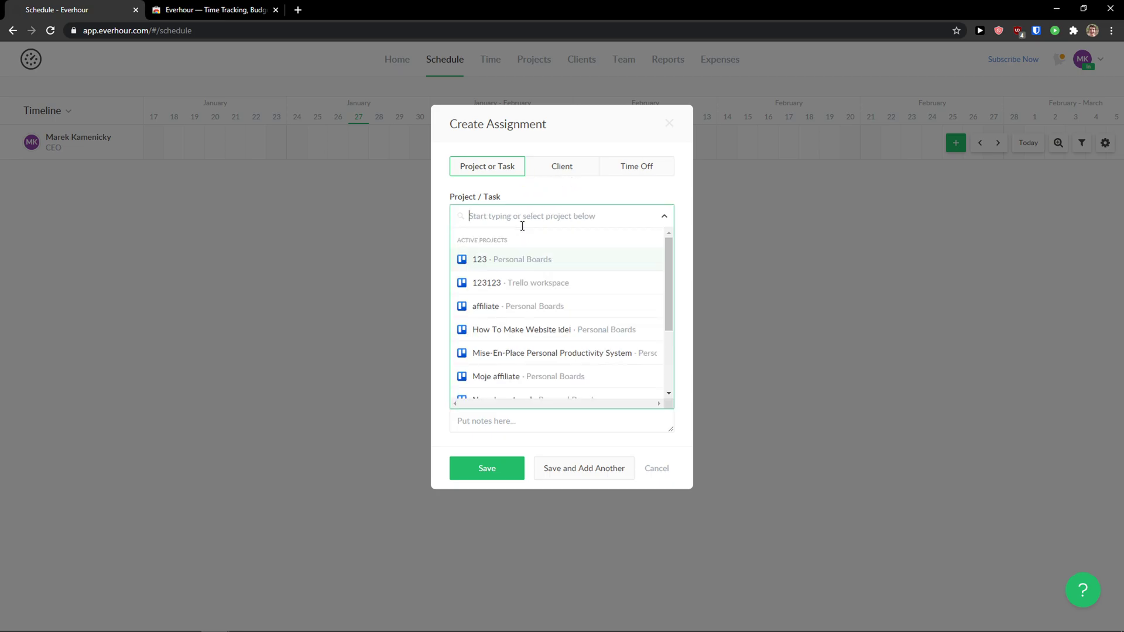
scroll(515, 328, down, 5)
click(502, 389)
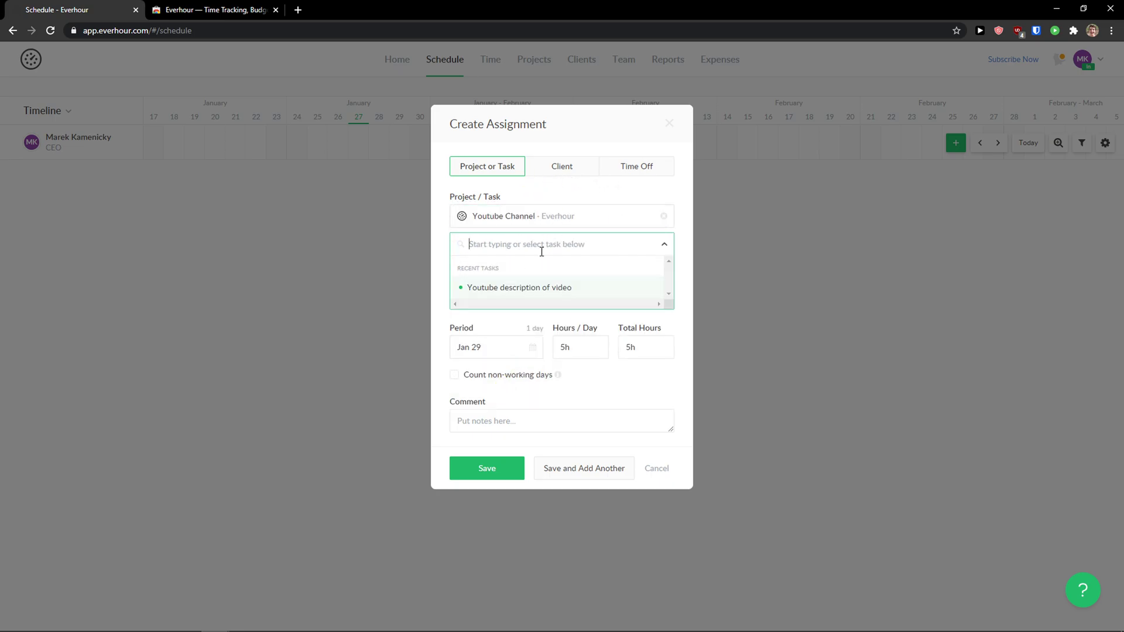
click(531, 289)
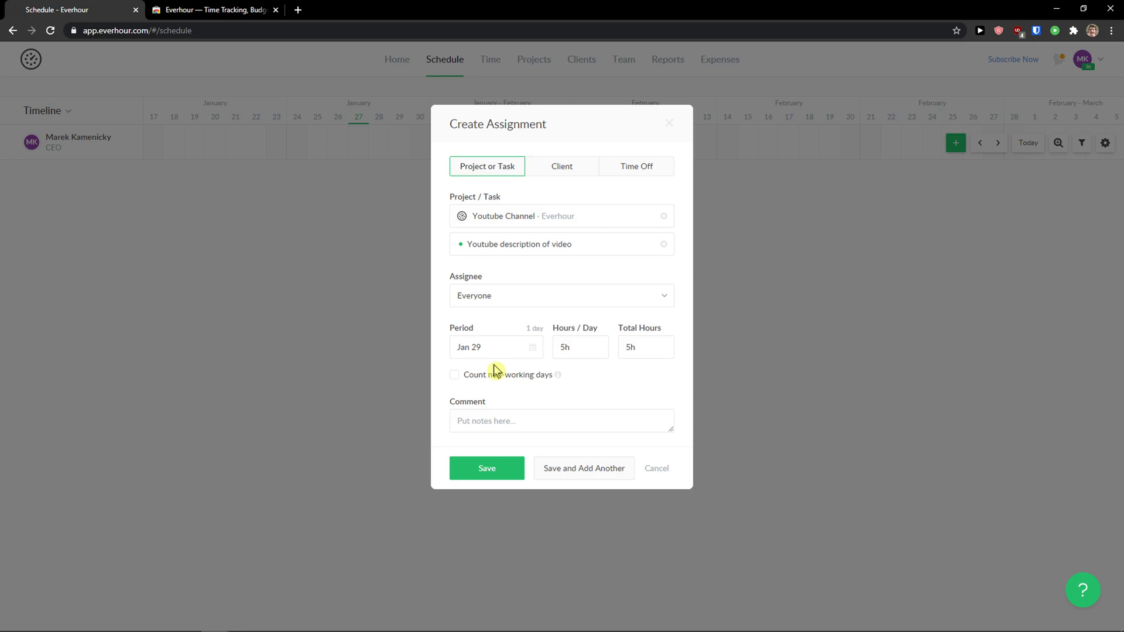
click(488, 469)
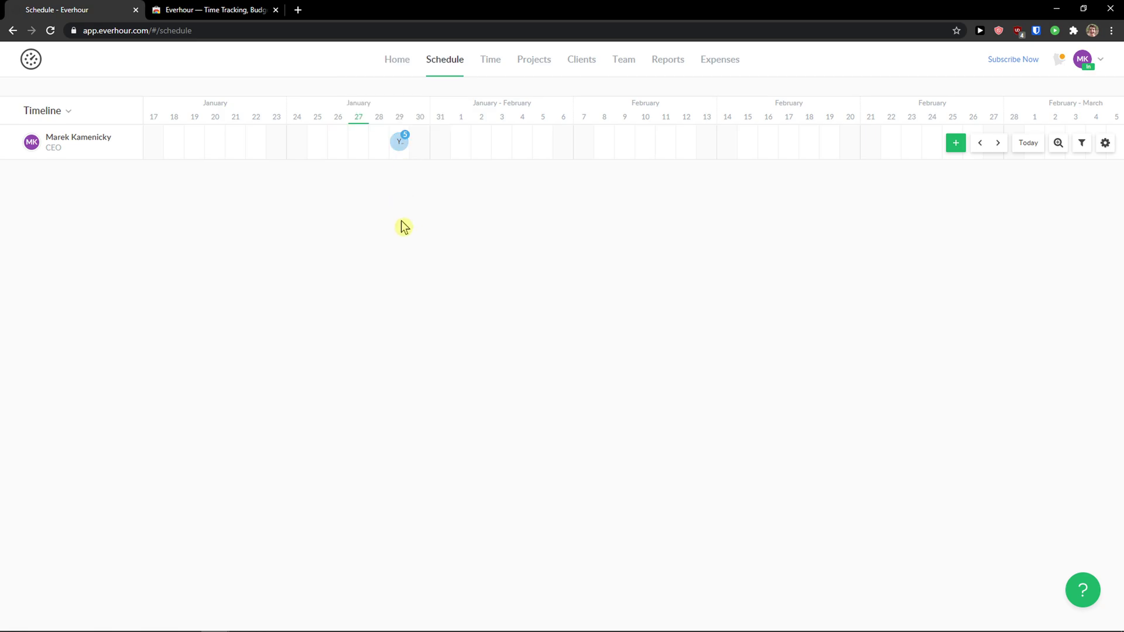
Step: On the Time page, briefly run a blank timer (leaving a 1m entry) and choose Youtube Channel
click(493, 74)
click(851, 127)
click(849, 126)
click(559, 113)
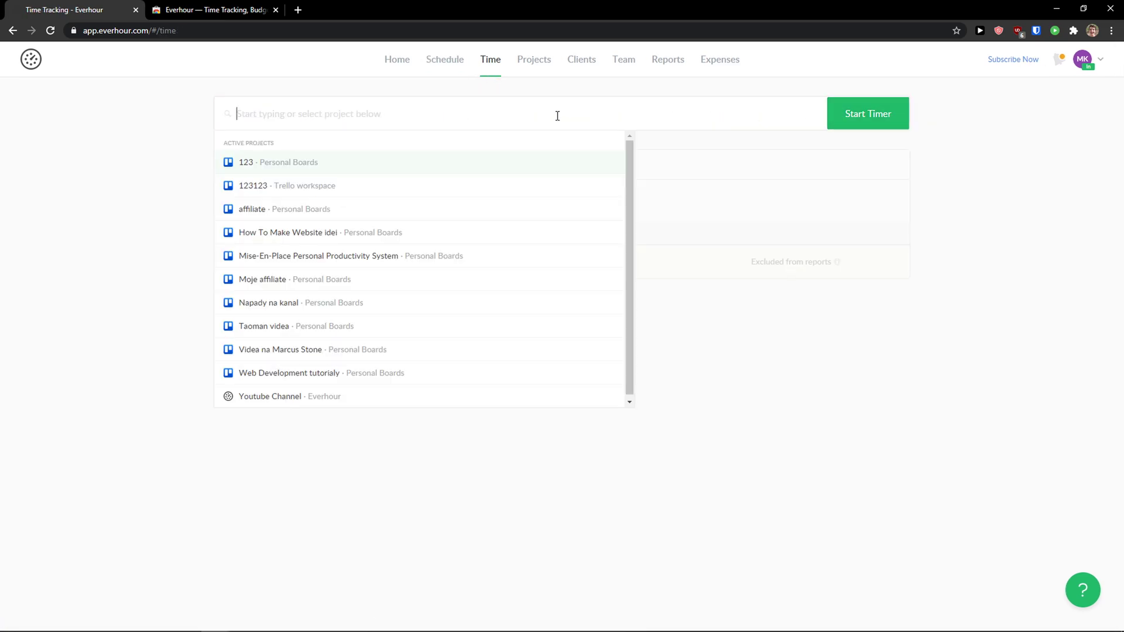
click(338, 396)
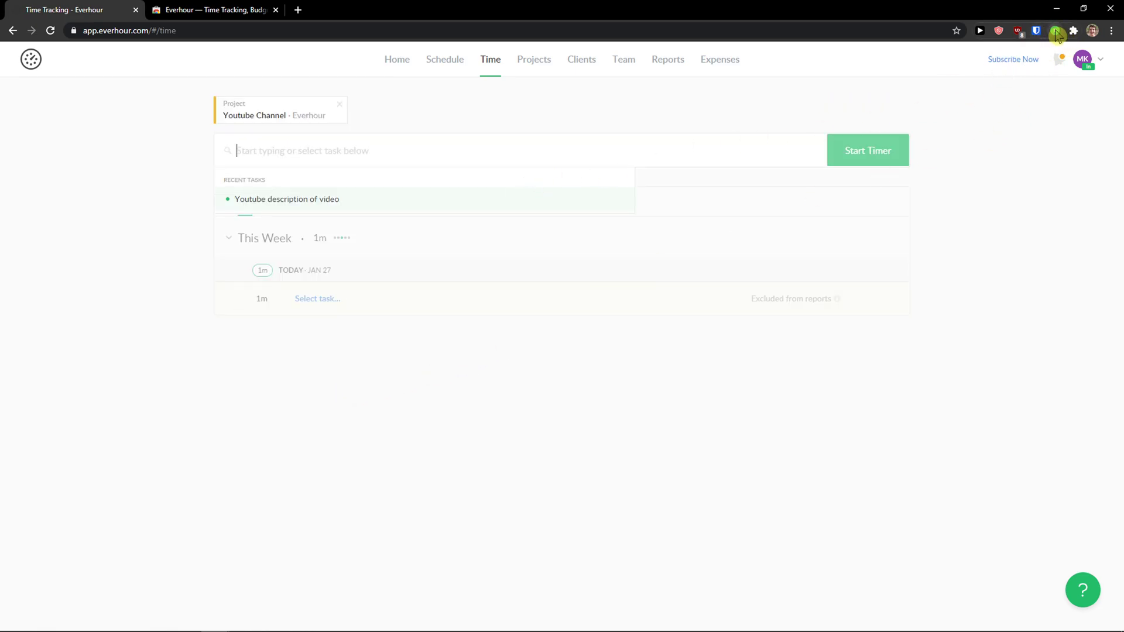
Step: Look through the tracker extension's quick panel and its recent tasks, then close it
click(1055, 32)
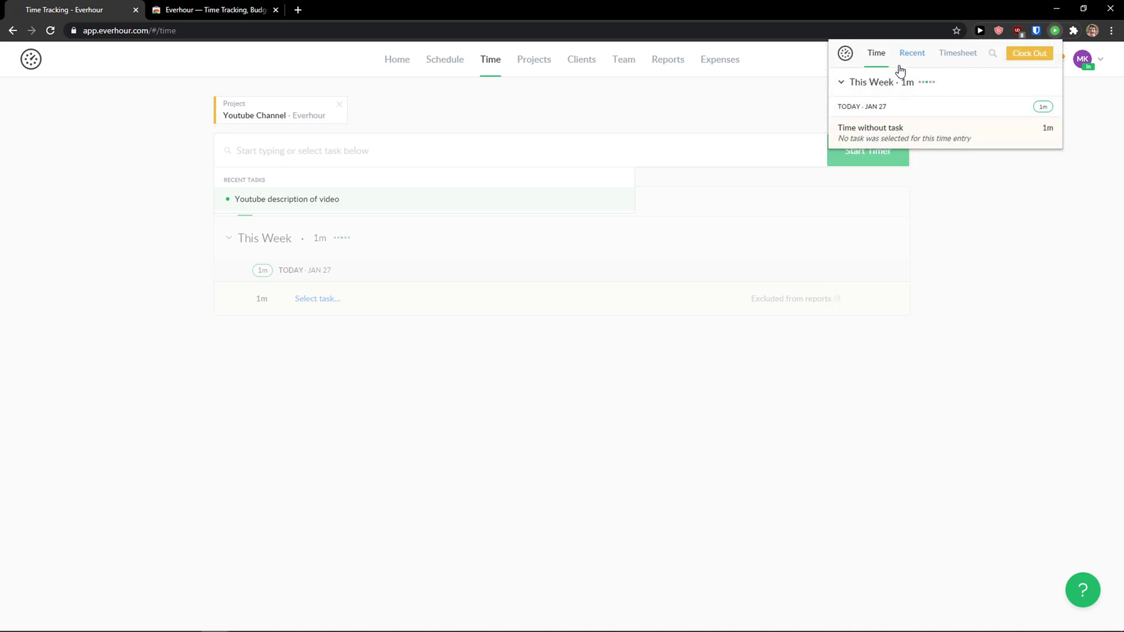
mouse_move(858, 124)
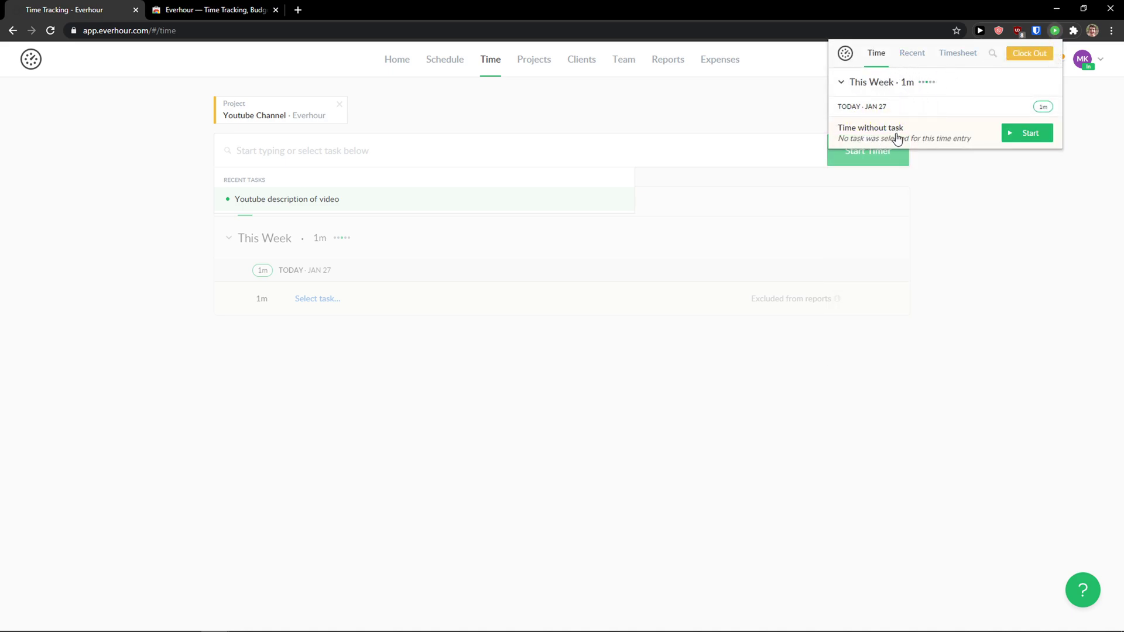
mouse_move(1030, 142)
click(906, 58)
click(882, 55)
click(876, 307)
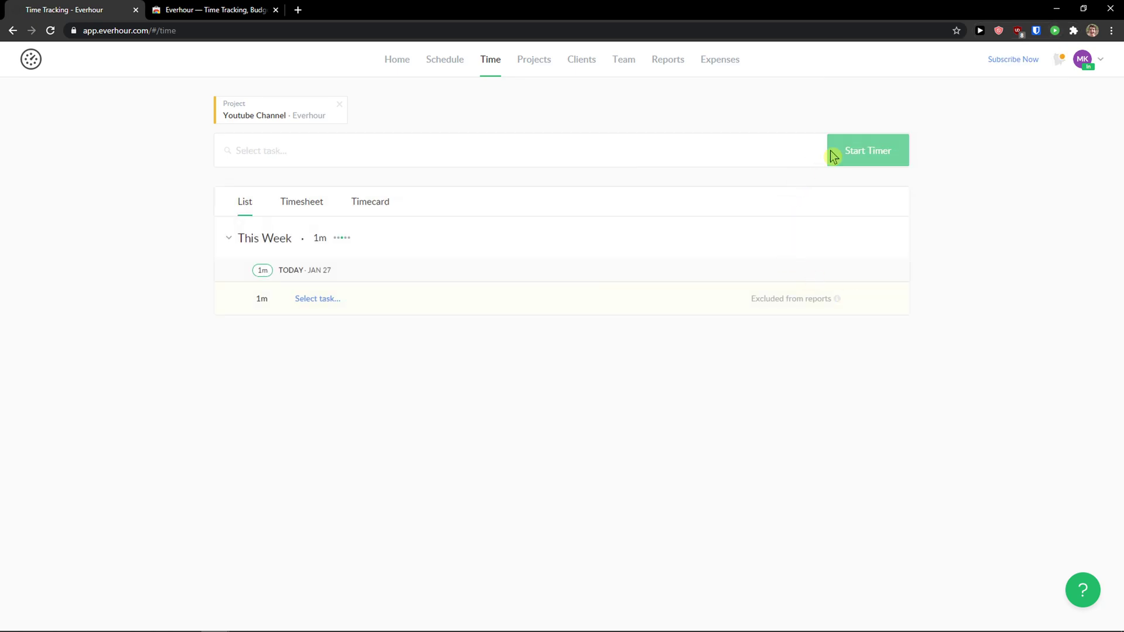
Step: Pick the 'Youtube description of video' task, then clear and reselect the Youtube Channel project
click(755, 159)
click(575, 201)
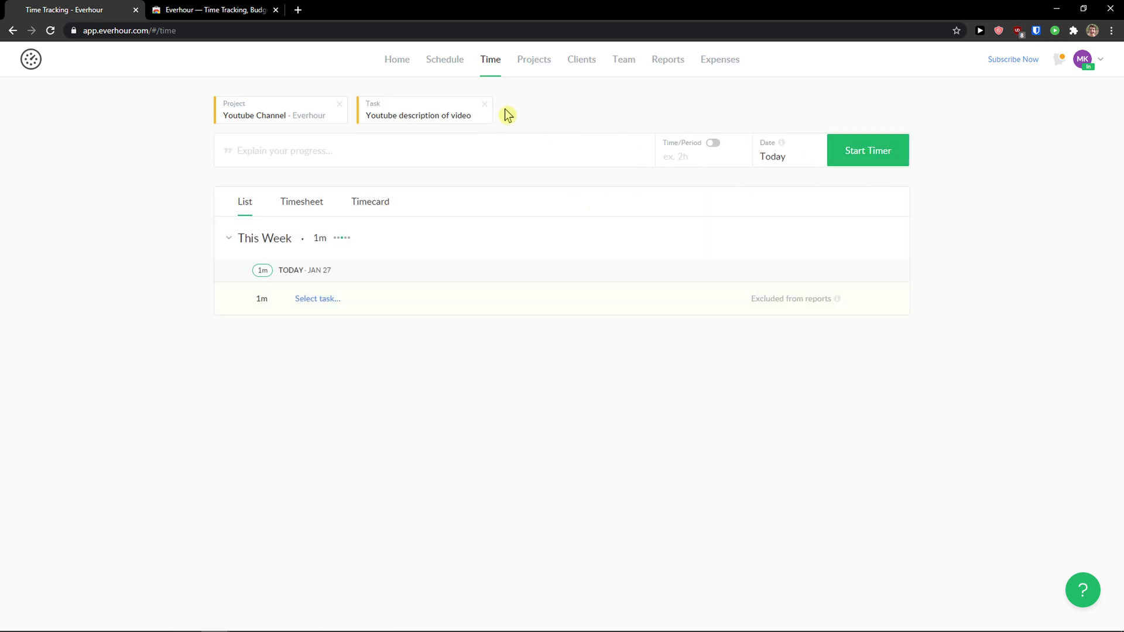
click(485, 107)
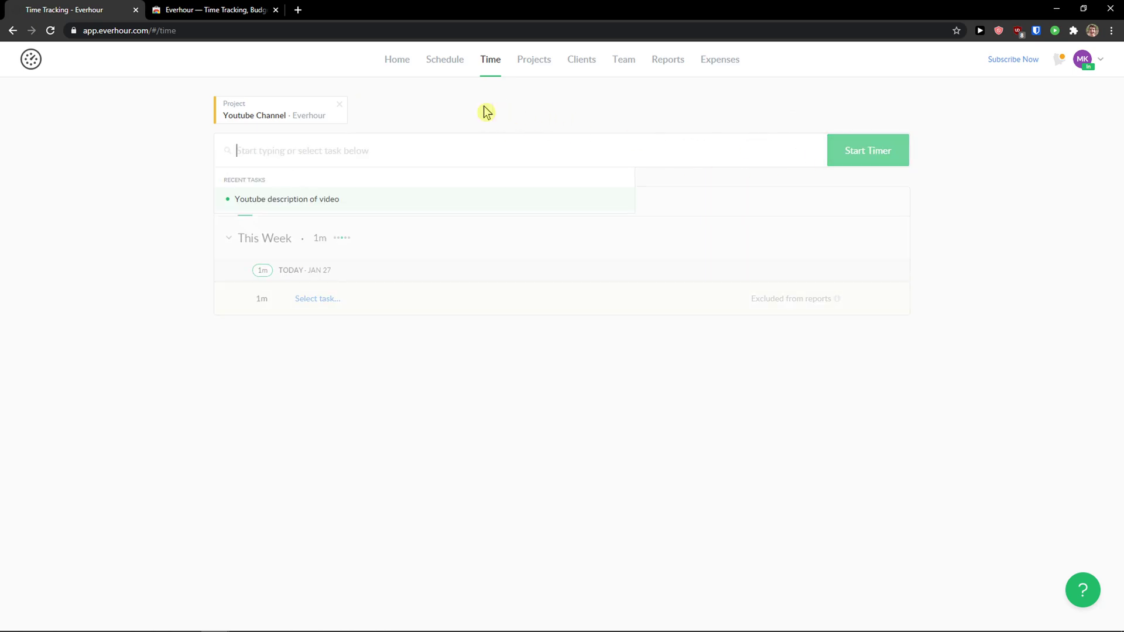
click(340, 105)
click(343, 393)
click(862, 146)
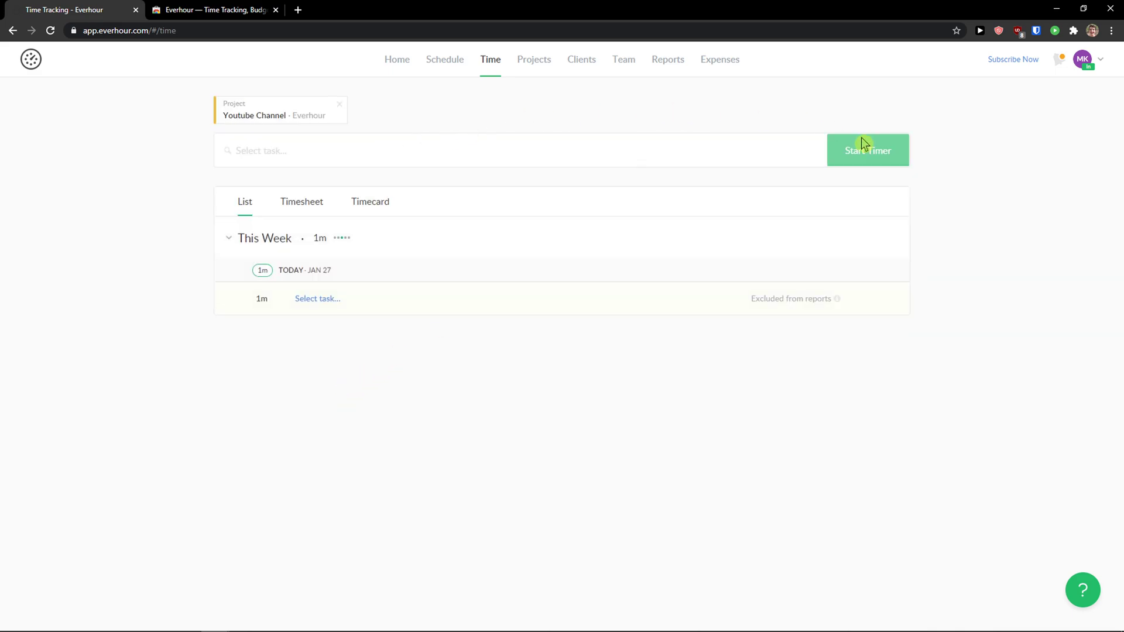
Step: Choose 'Youtube description of video', note 'I am writing the description', and start the timer
click(756, 146)
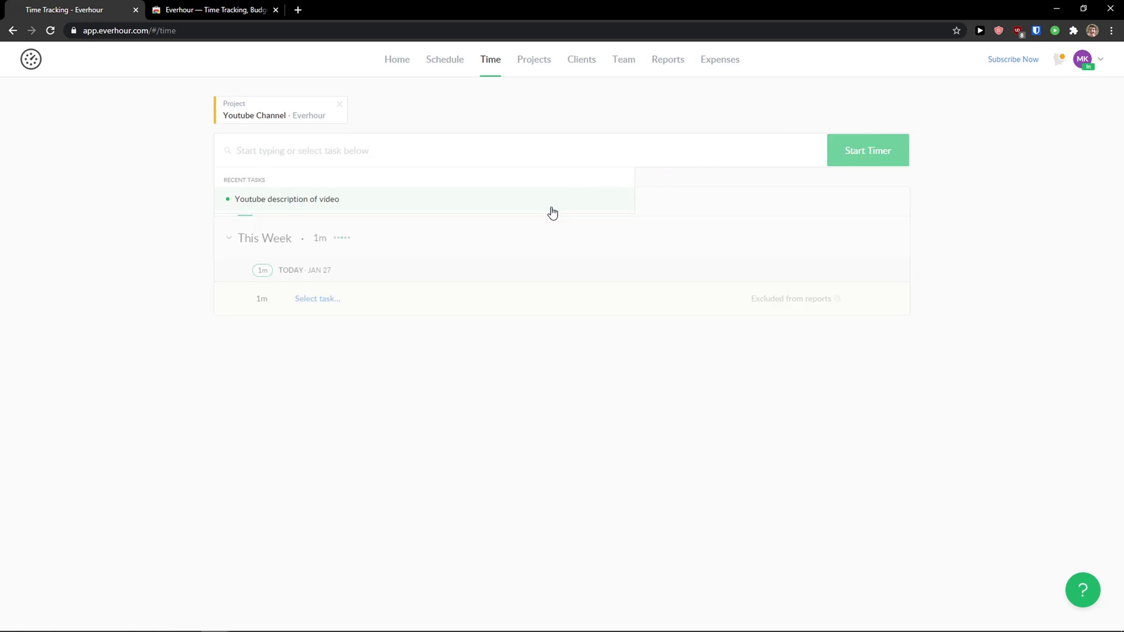
click(549, 202)
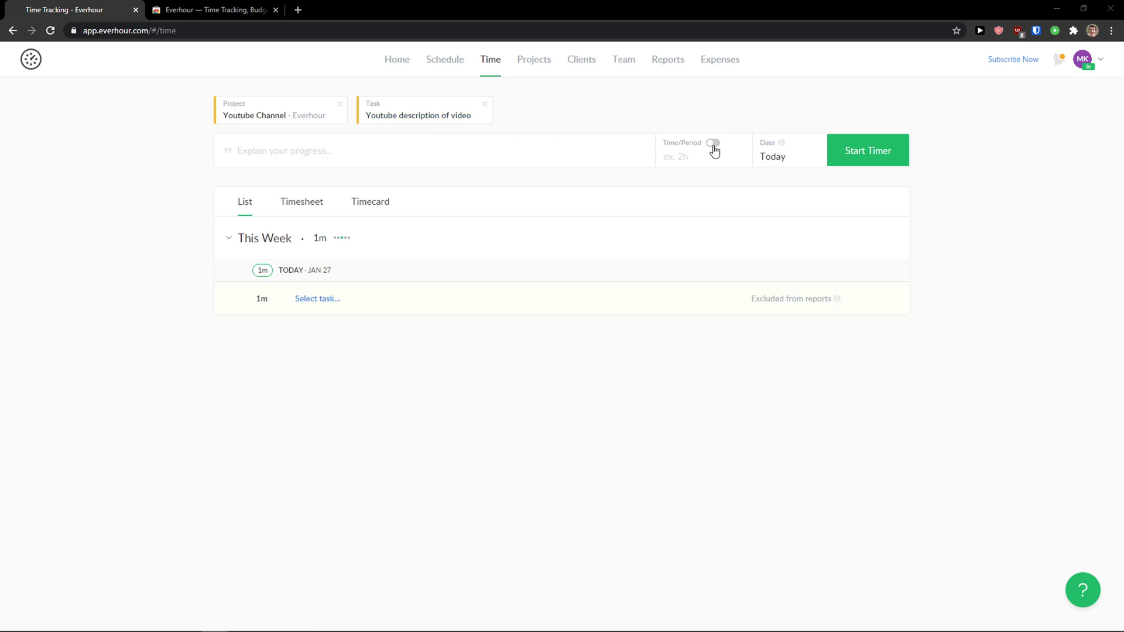
click(600, 156)
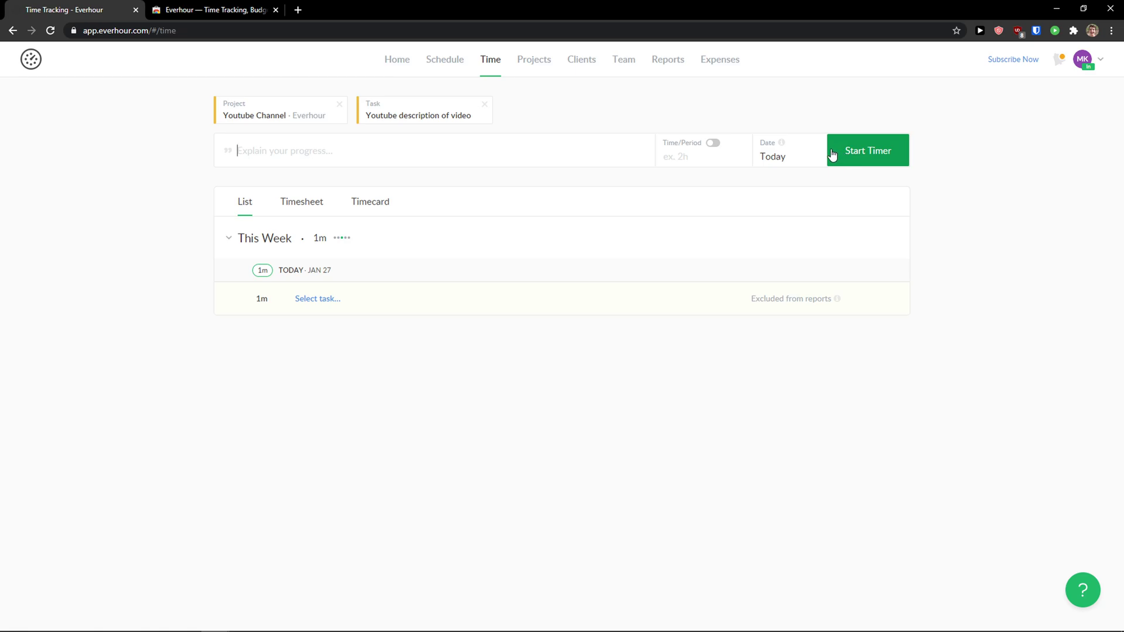
text(I am writing the description)
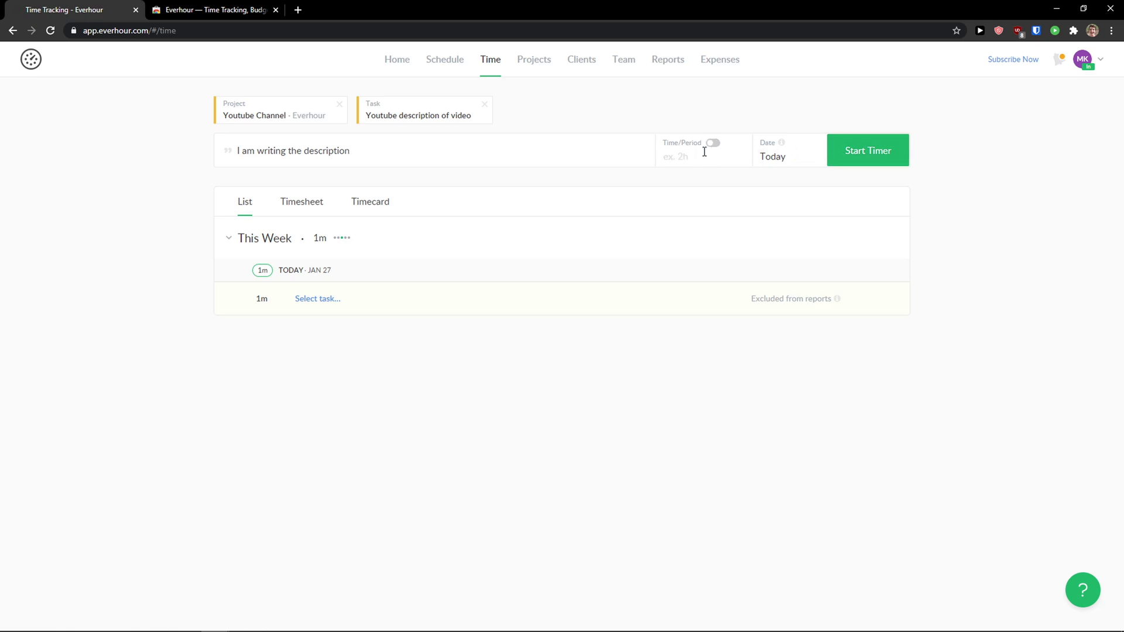
click(853, 159)
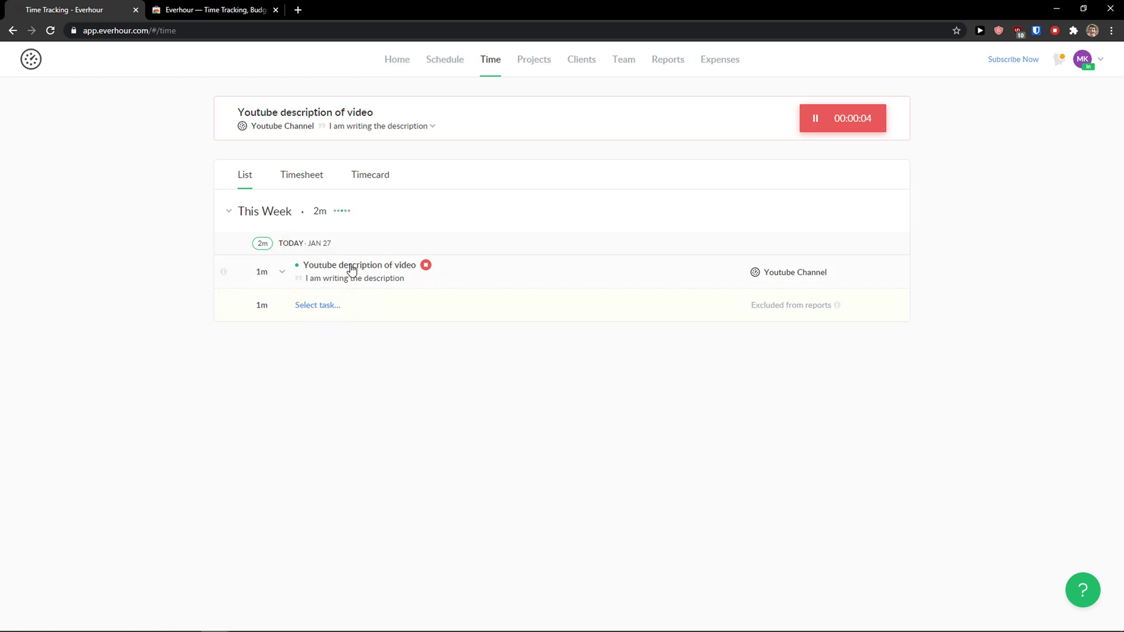
Step: Check the week in Timesheet and Timecard views, return to List, and view the running timer in the extension
click(303, 183)
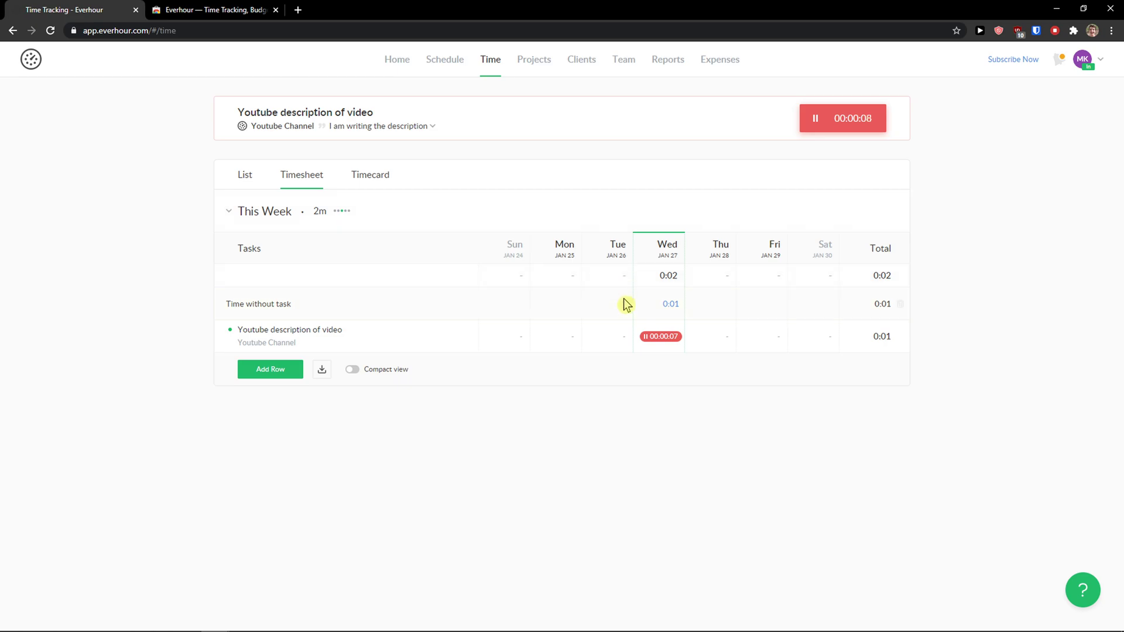
click(379, 175)
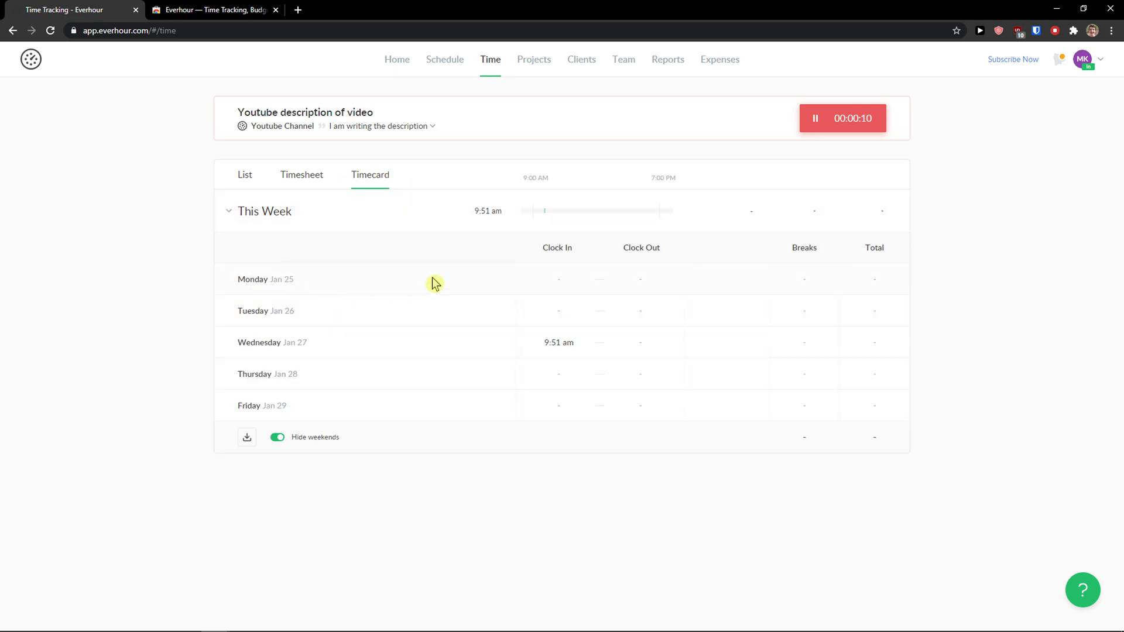
click(251, 179)
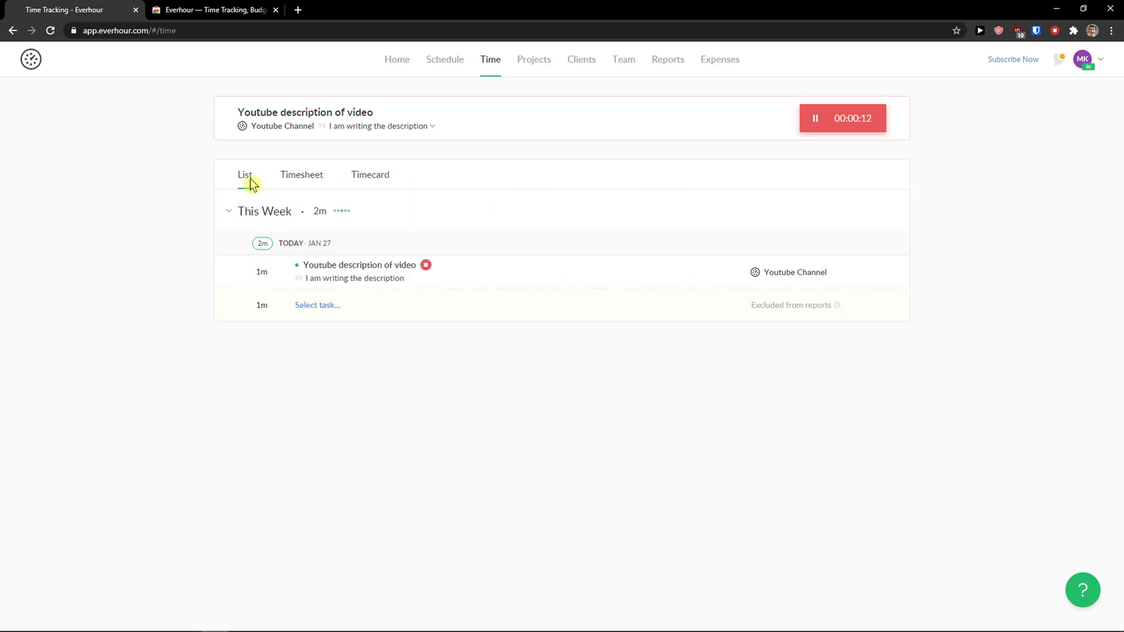
click(1055, 33)
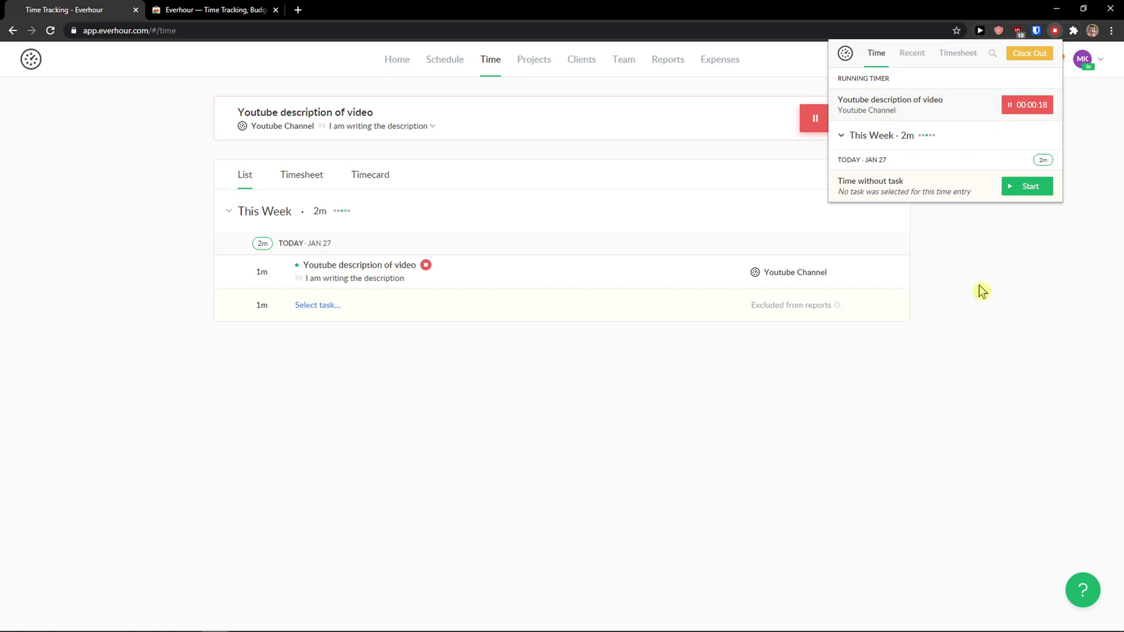
Step: Open the Youtube Channel project board from the projects list, then go to Clients
click(534, 61)
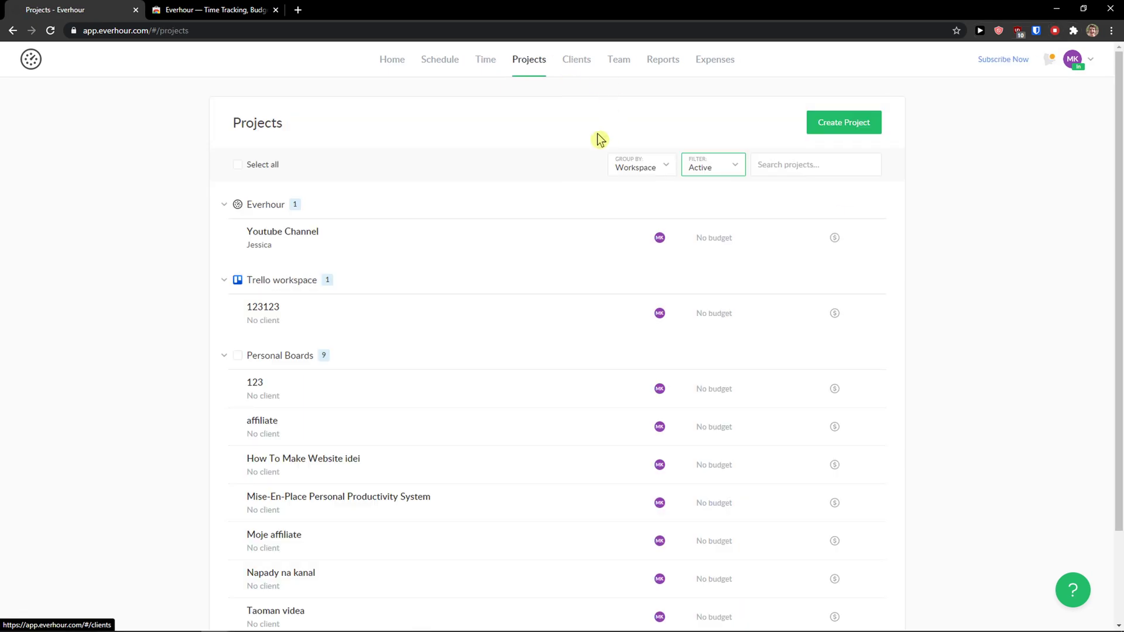
scroll(544, 181, down, 1)
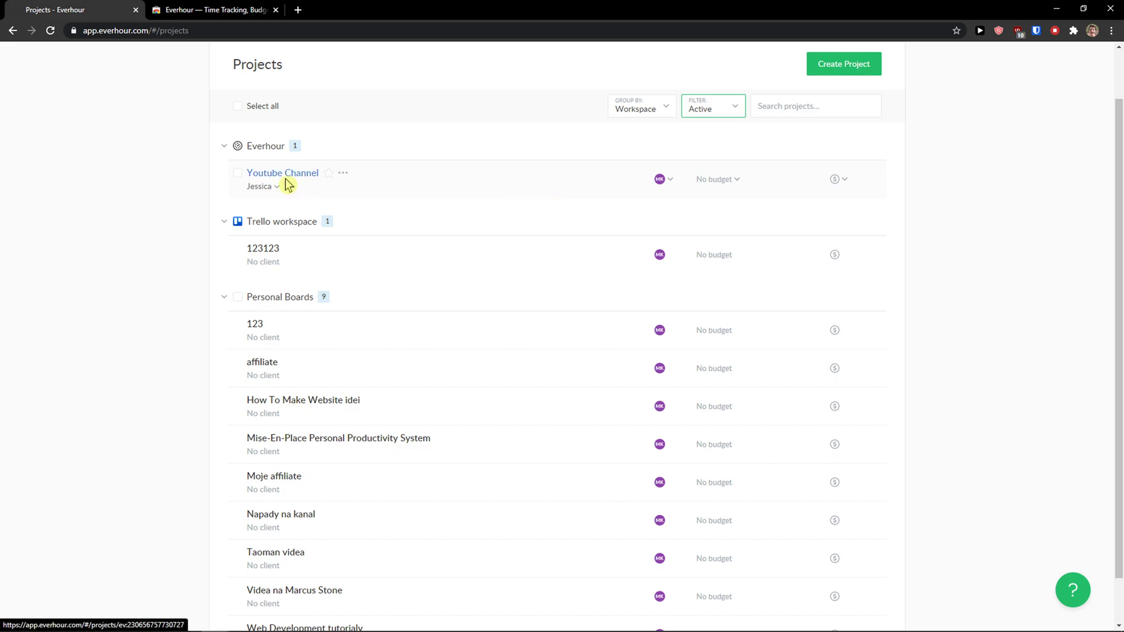
click(284, 179)
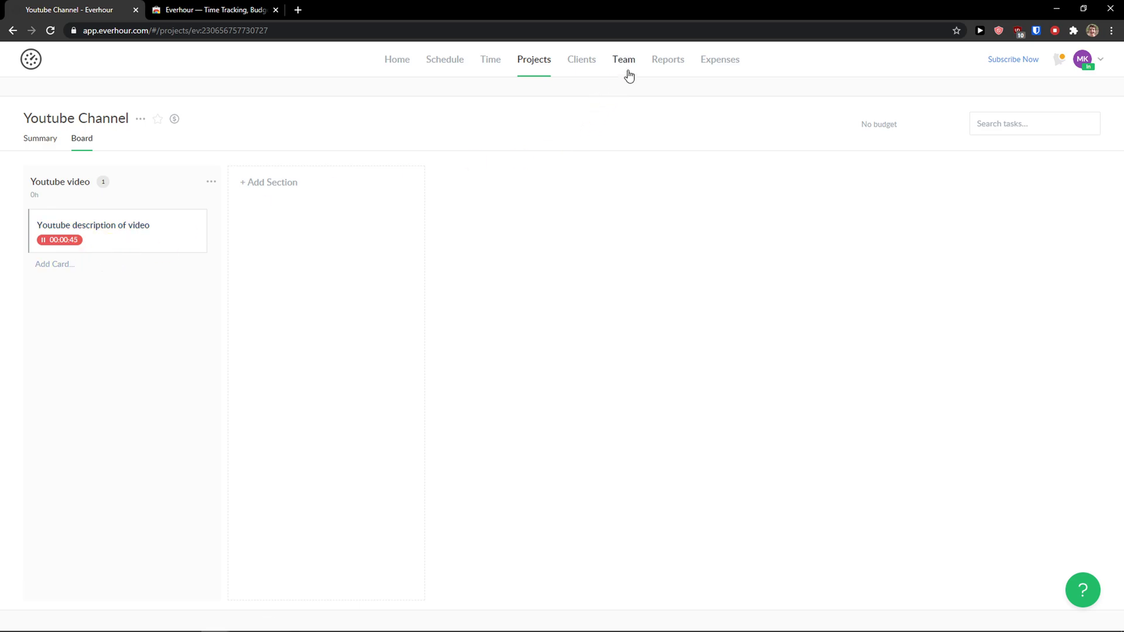
click(577, 69)
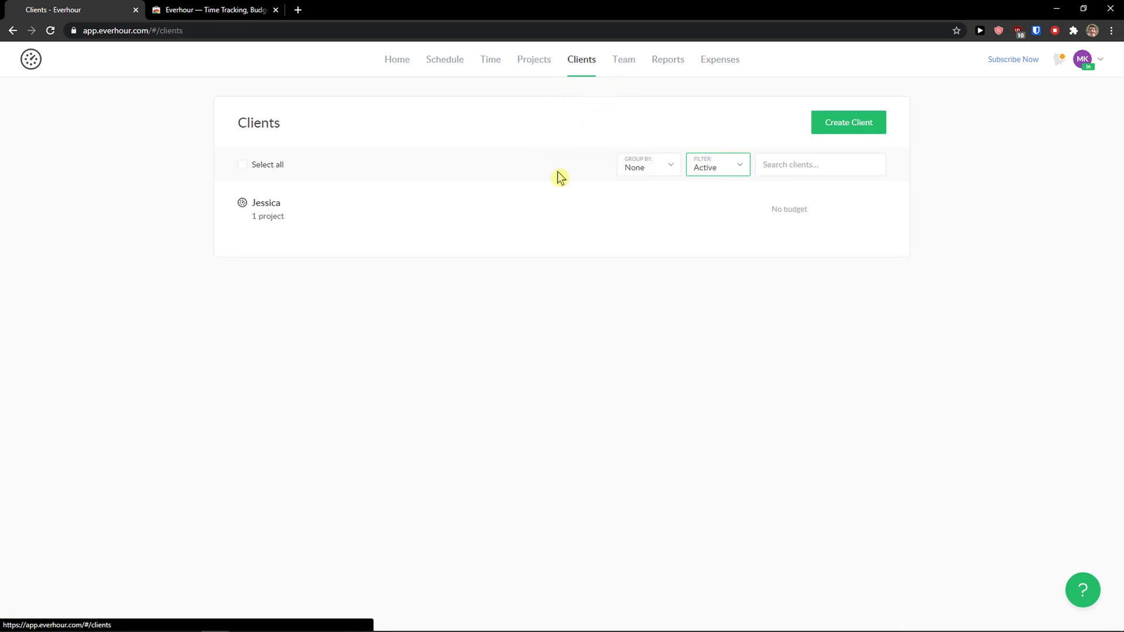
Step: Browse the team's running timers, timesheets, timecards, time off and member list
click(619, 72)
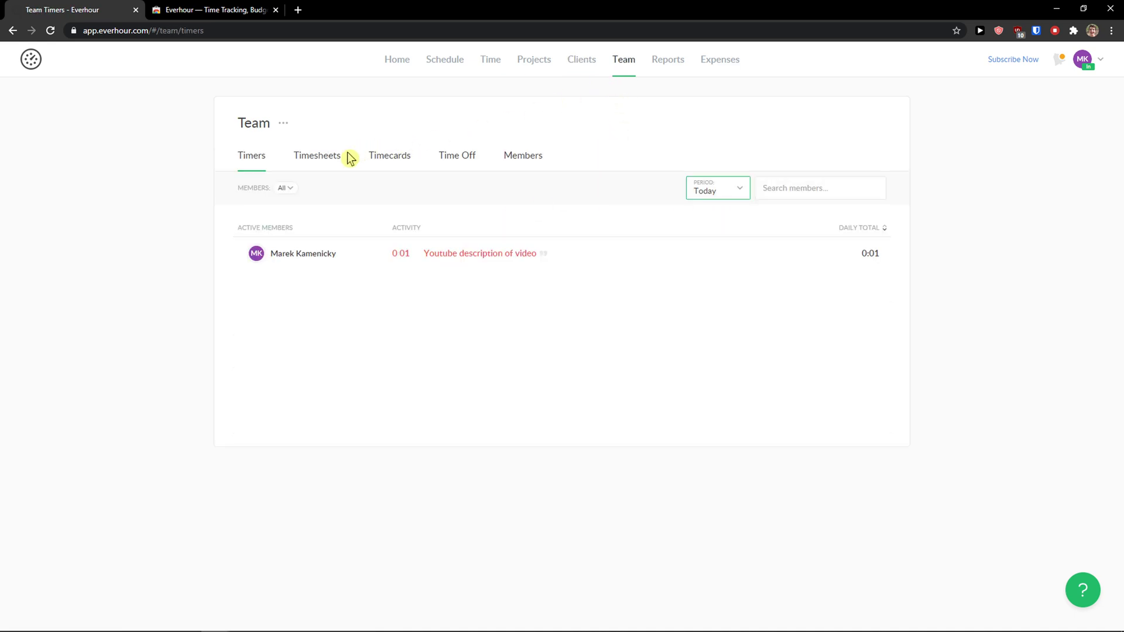
click(328, 161)
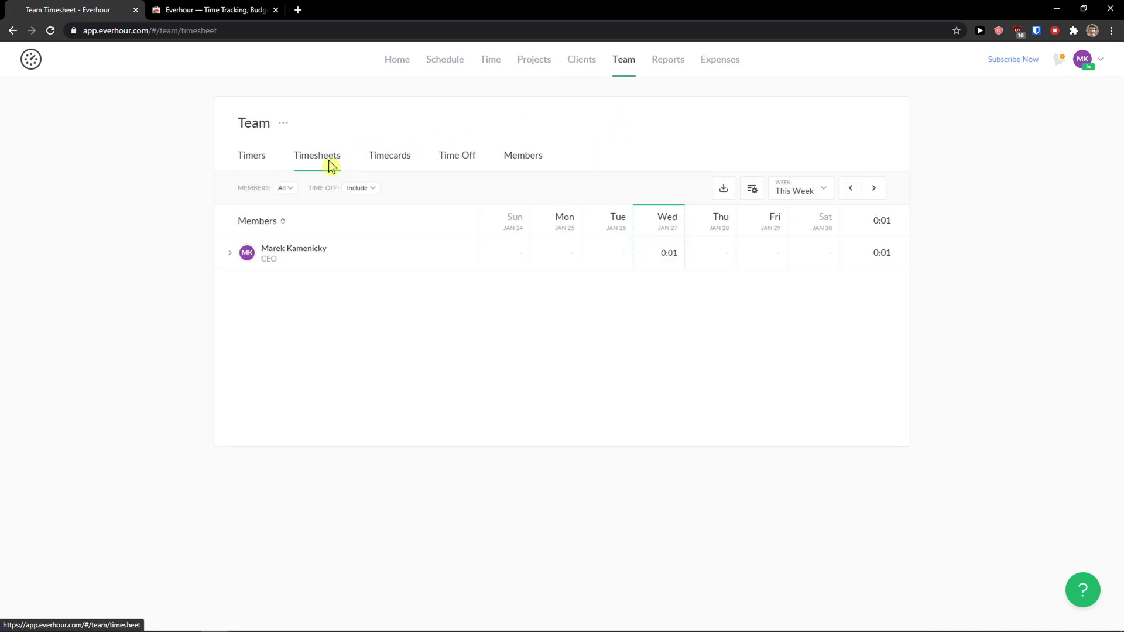
click(394, 161)
click(452, 169)
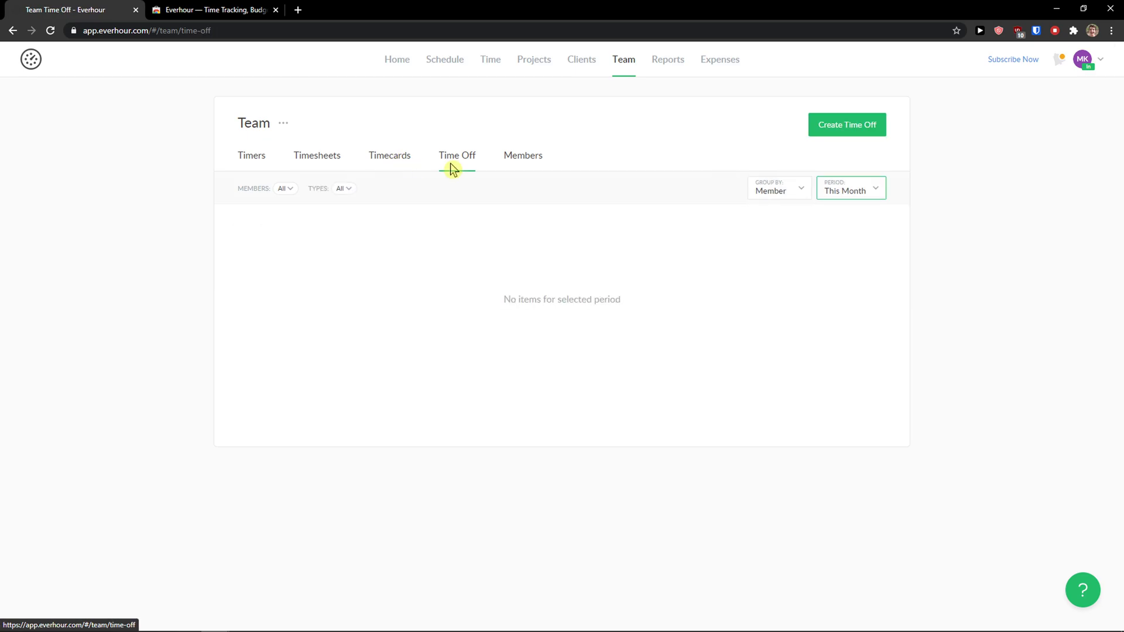
click(523, 170)
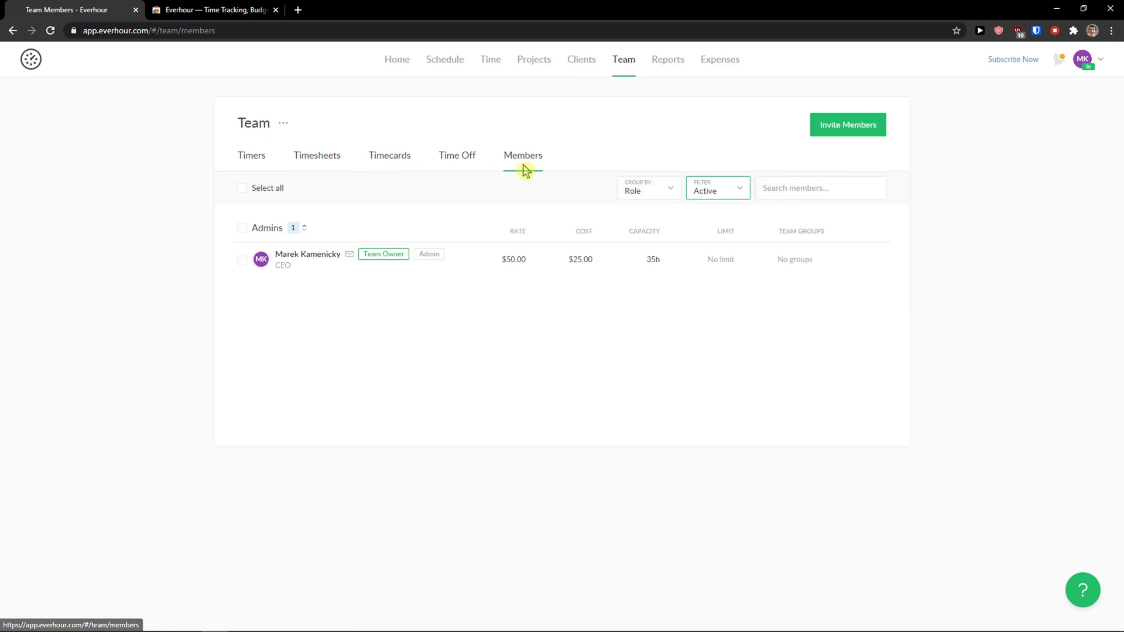
Step: Open the Projects Budget report in Reports, then move to Expenses
click(667, 63)
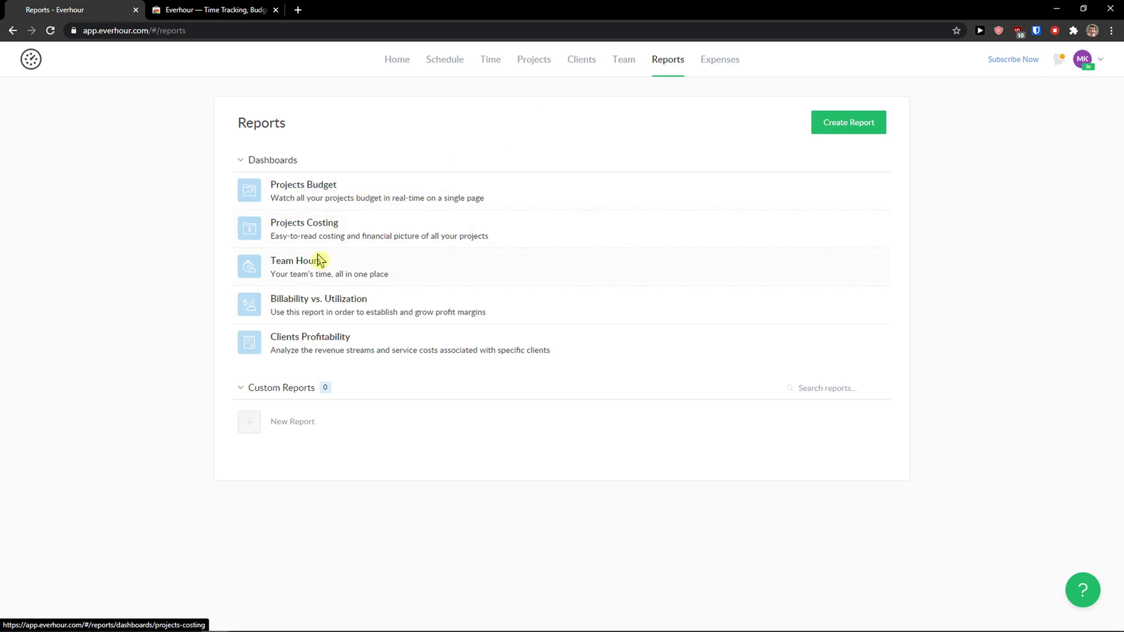
click(326, 196)
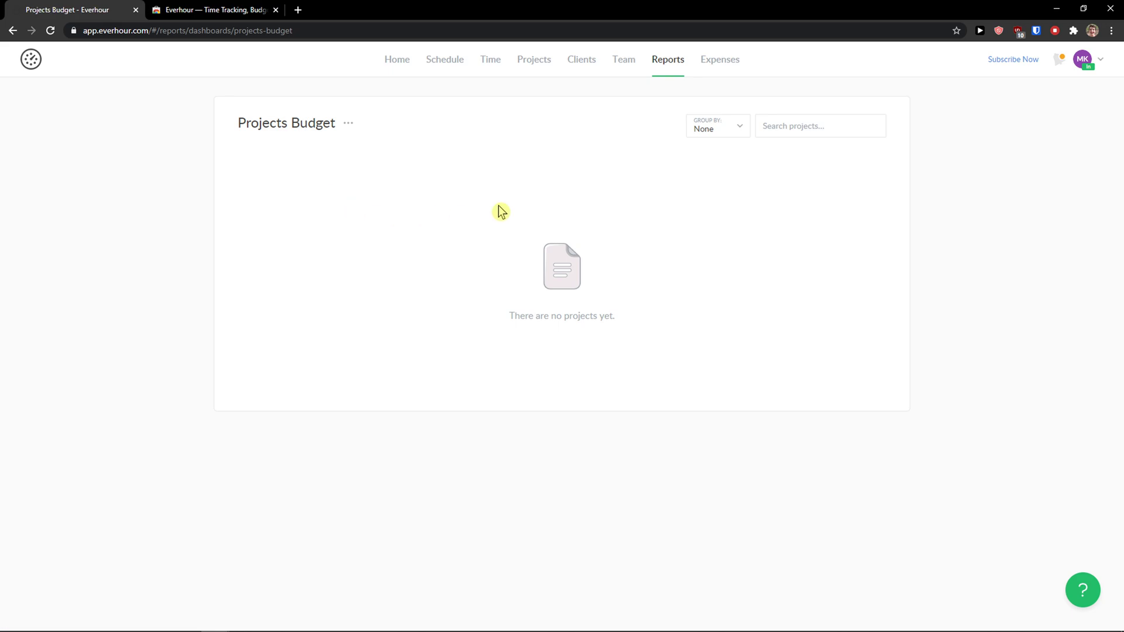
click(720, 61)
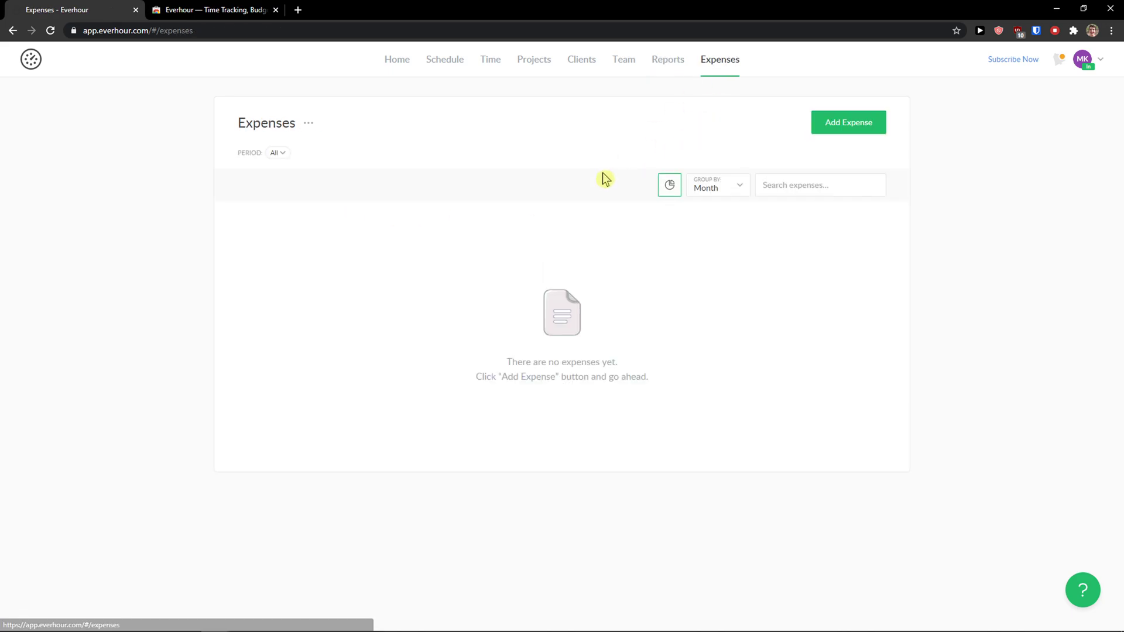
Step: Add a 'Youtube' expense category through Manage in the new expense's Category dropdown
click(835, 126)
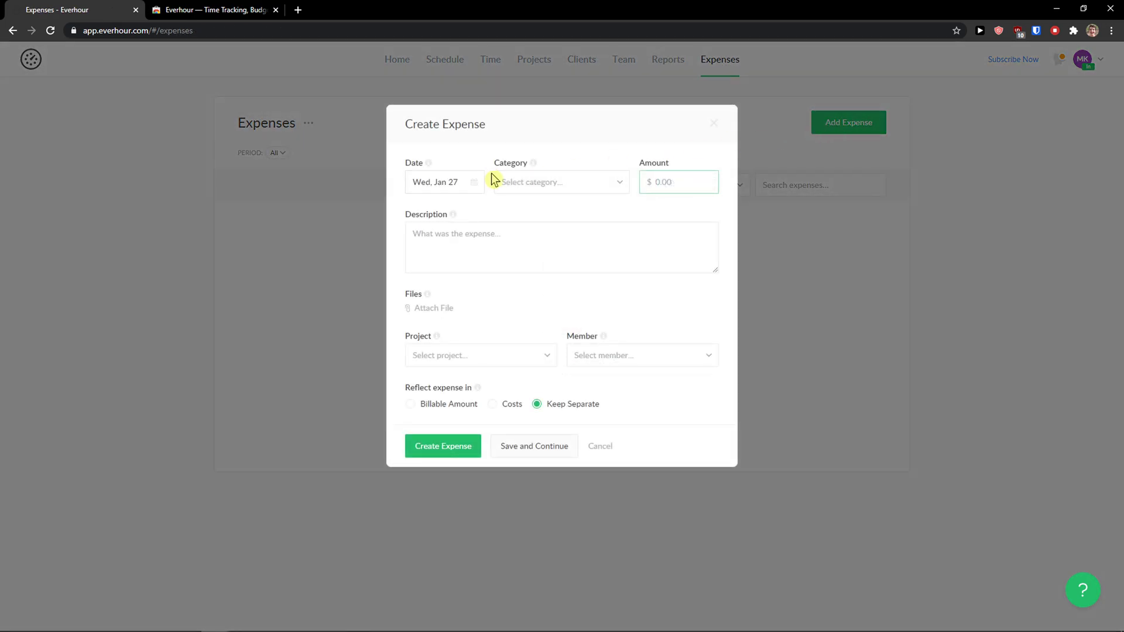
click(518, 187)
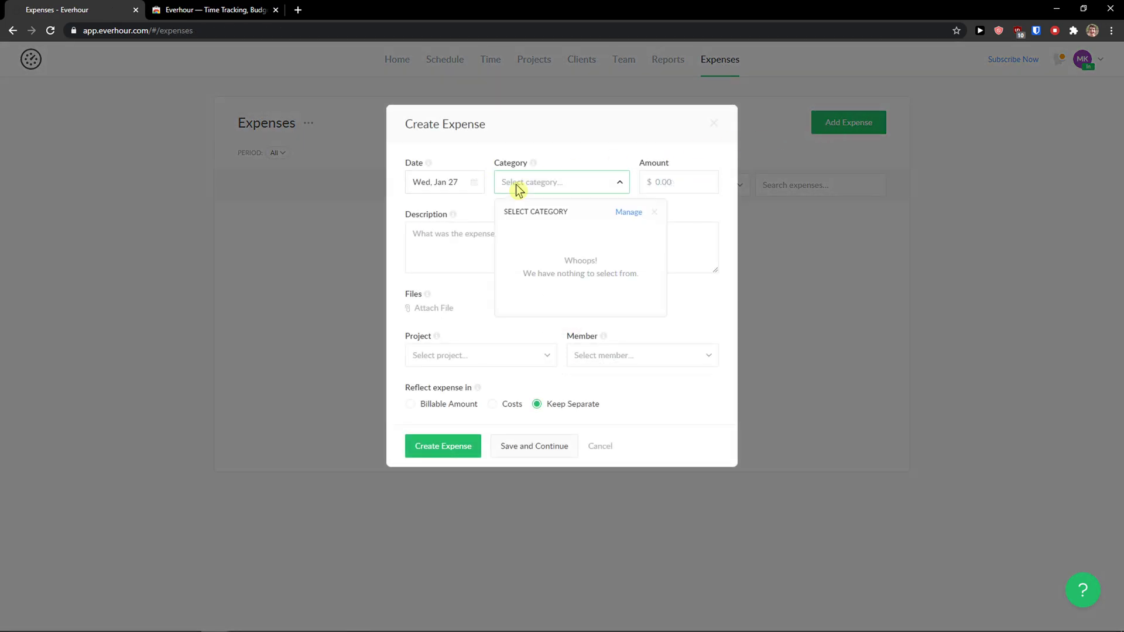
click(631, 214)
click(479, 223)
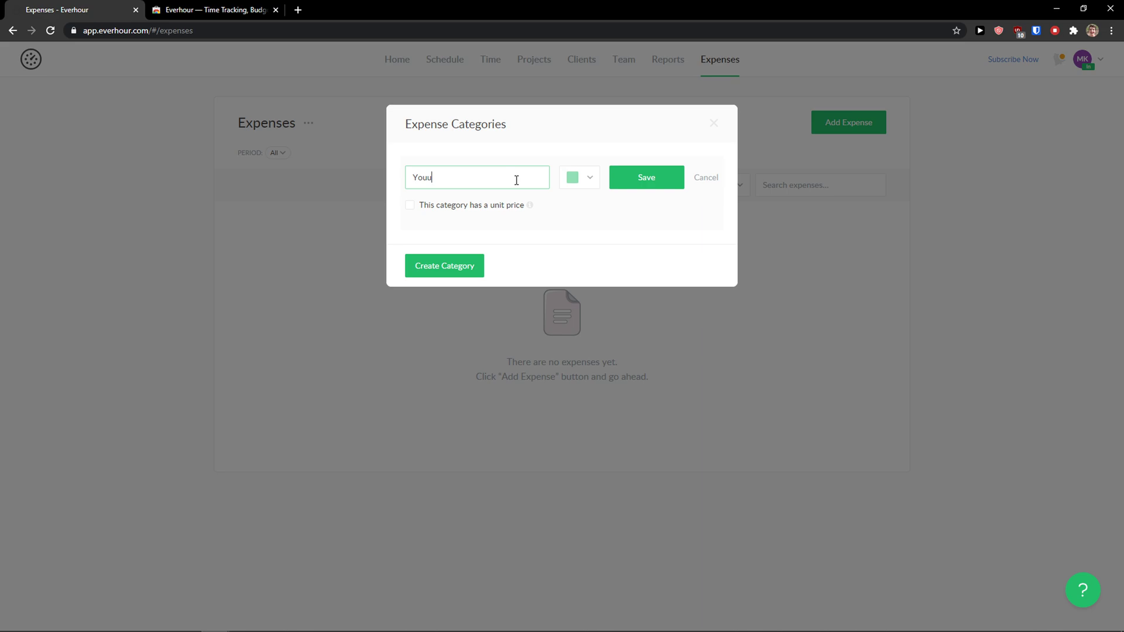
text(Youtube)
click(456, 256)
click(647, 178)
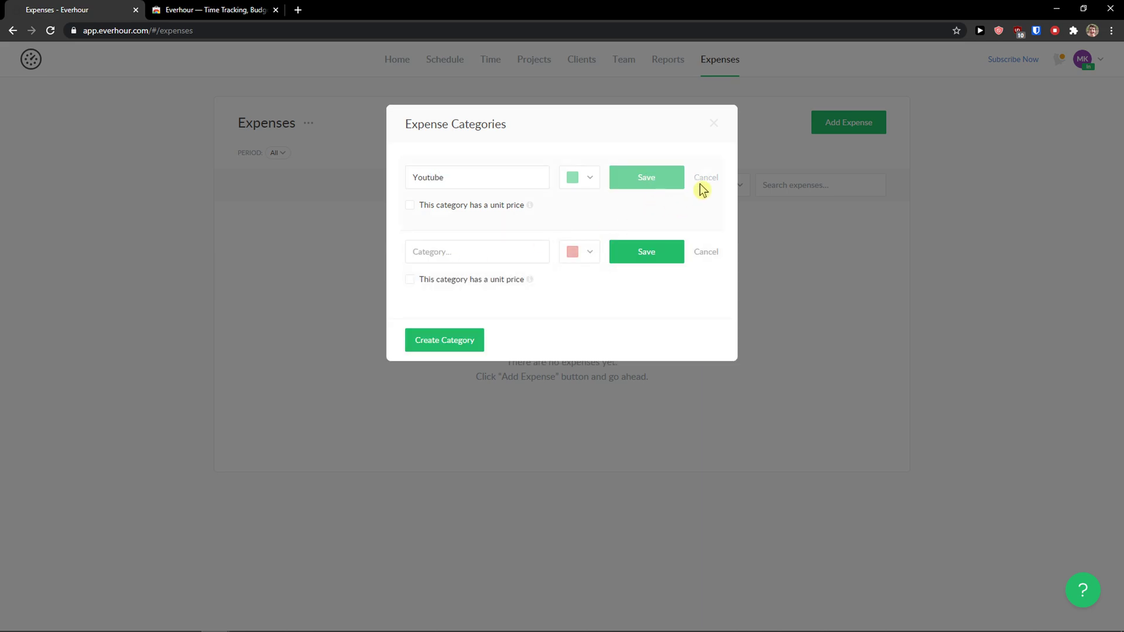
Step: Create a $50 Youtube-category expense on Youtube Channel, assigned to the team member
click(714, 124)
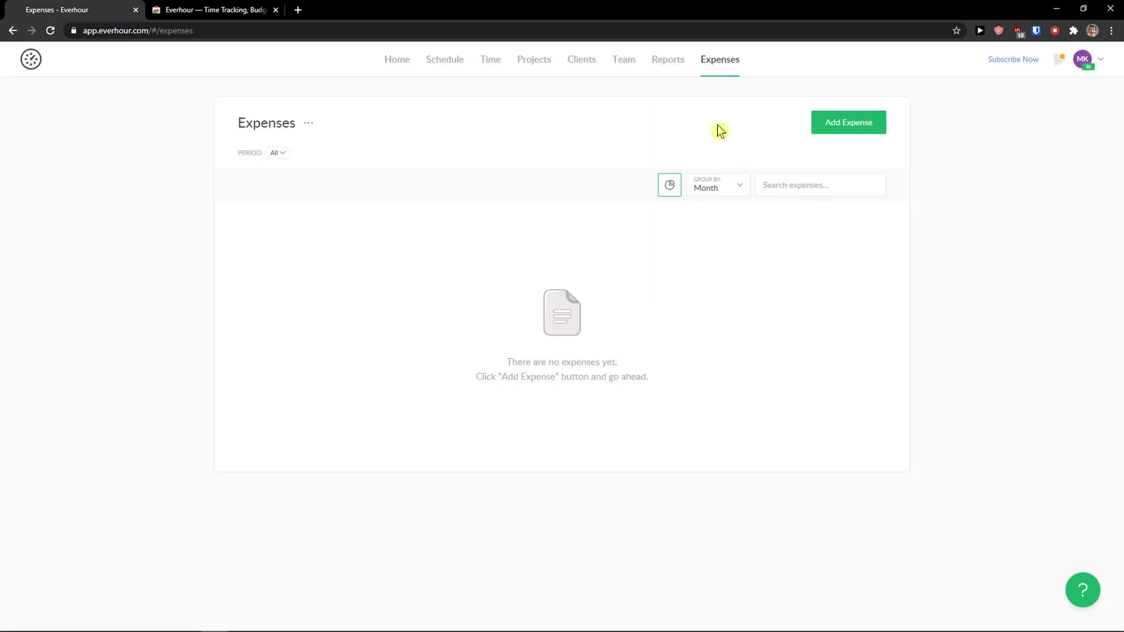
click(831, 124)
click(609, 192)
click(539, 254)
click(655, 183)
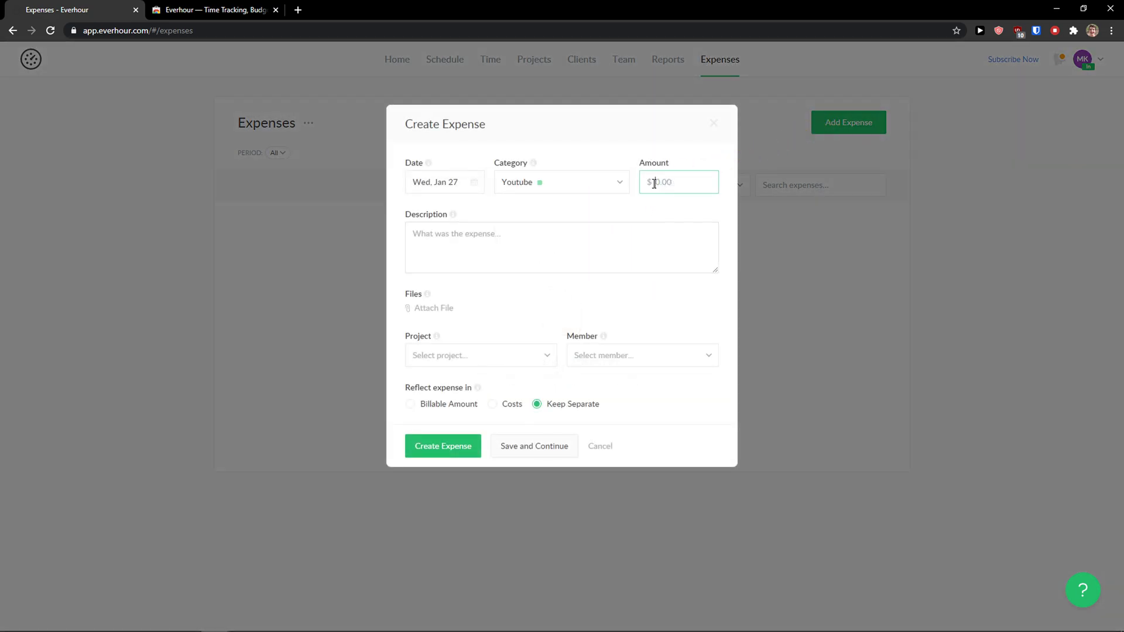
click(589, 242)
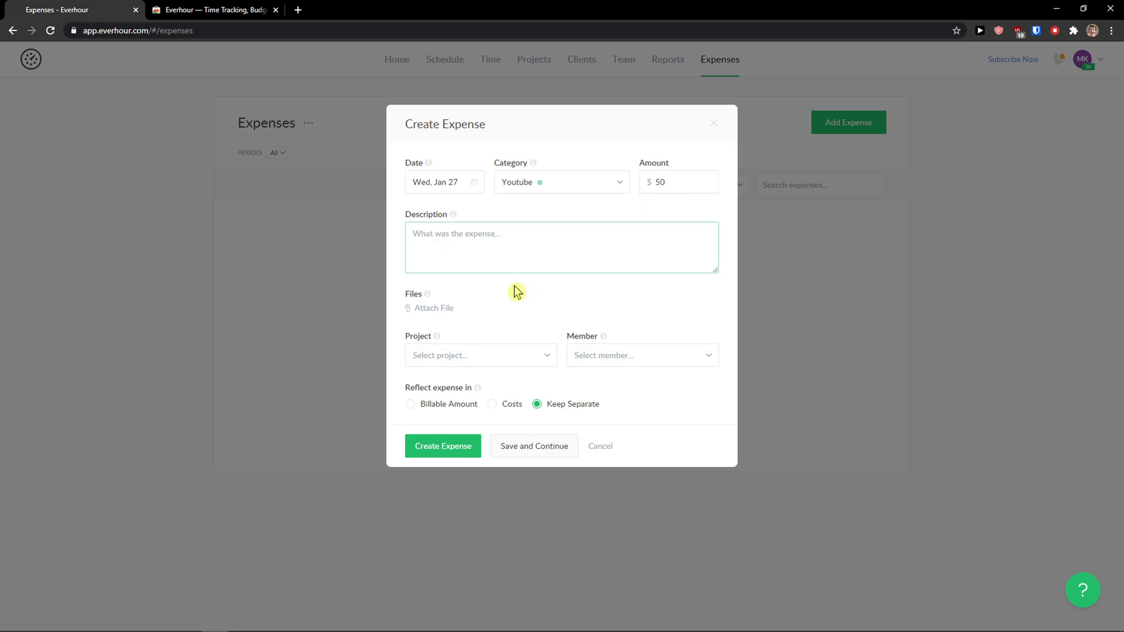
click(473, 354)
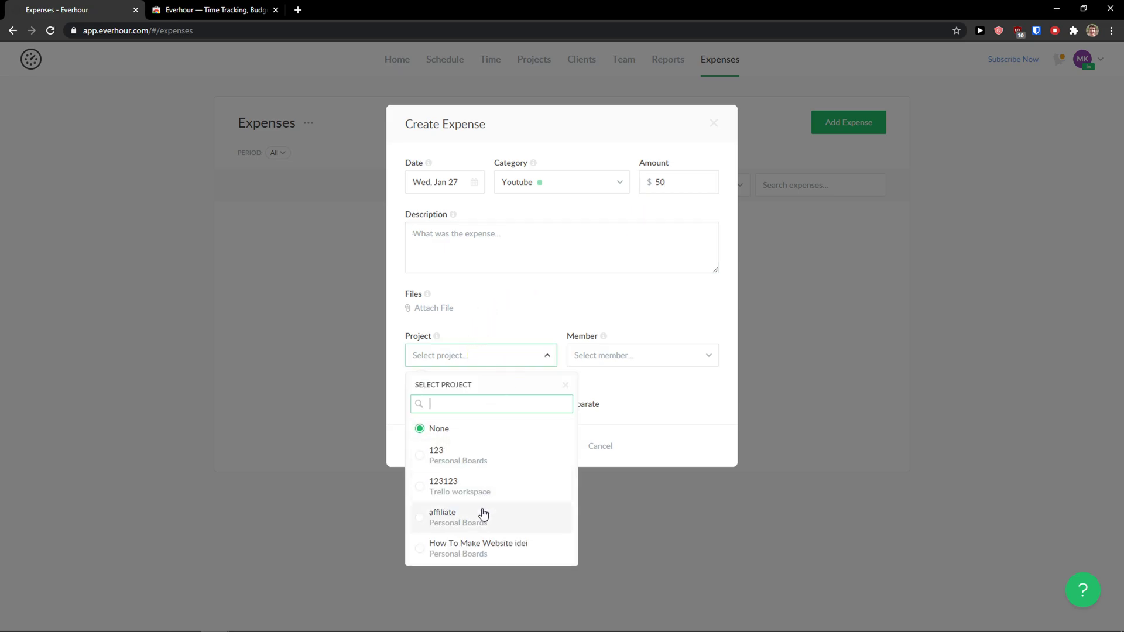
scroll(480, 523, down, 5)
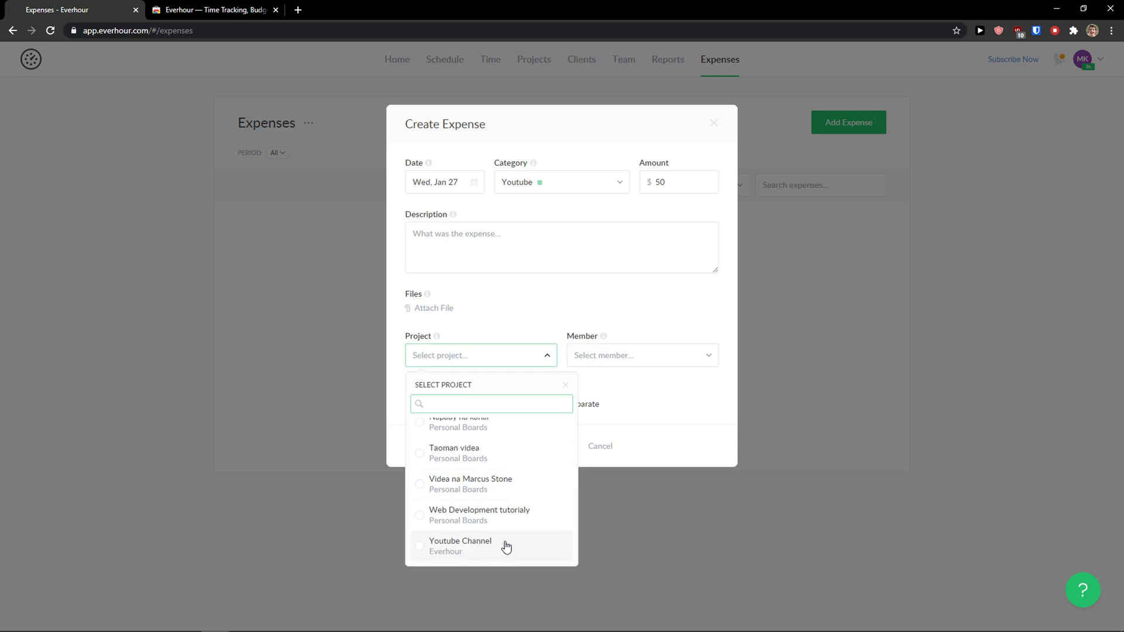
click(506, 546)
click(625, 356)
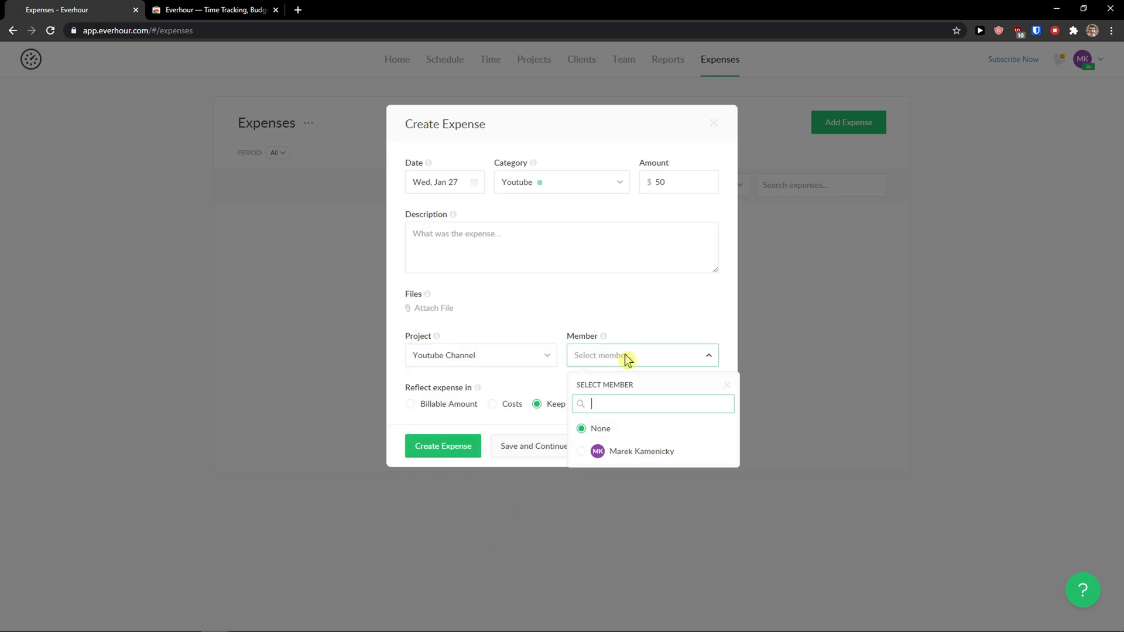
click(600, 463)
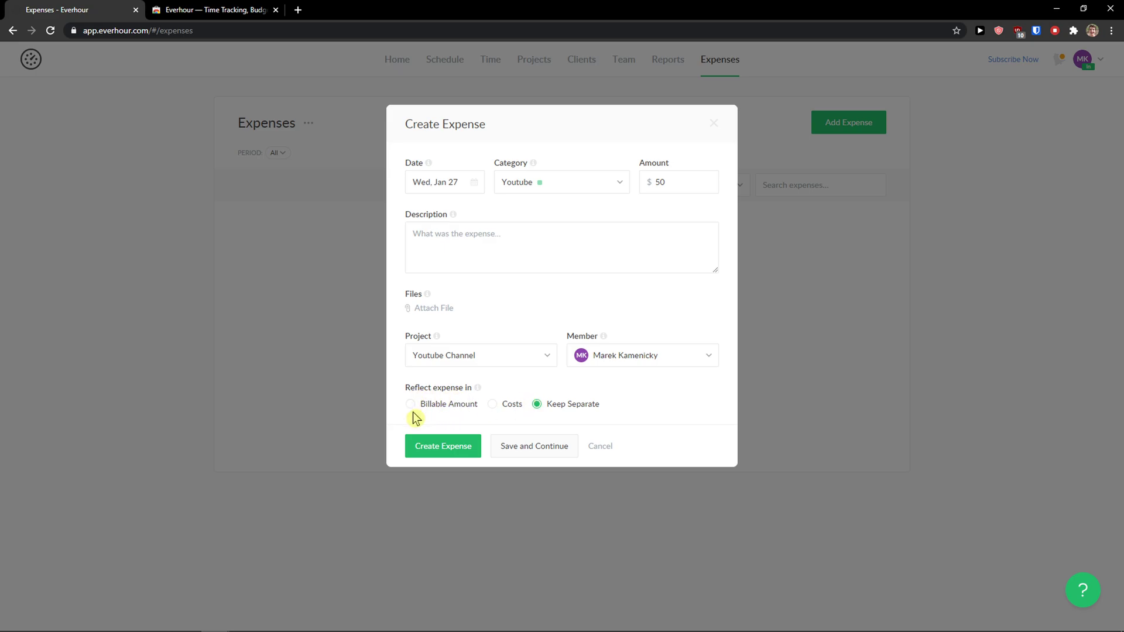
click(450, 447)
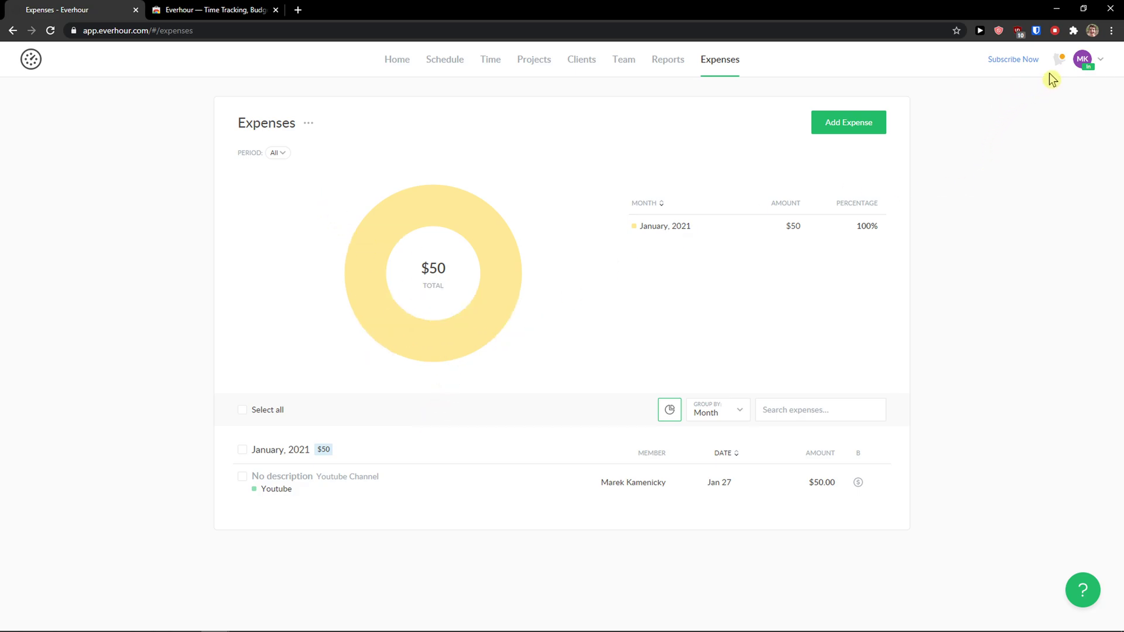
Step: Open Billing from the account menu and scroll through the subscription details
click(1086, 67)
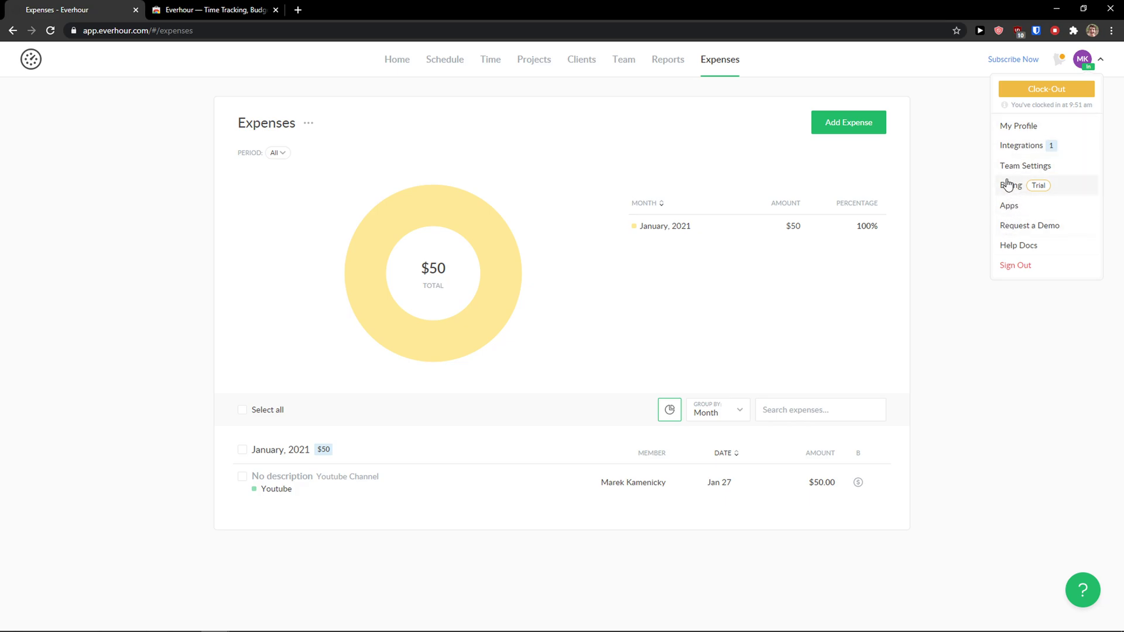
click(1010, 185)
scroll(391, 288, down, 1)
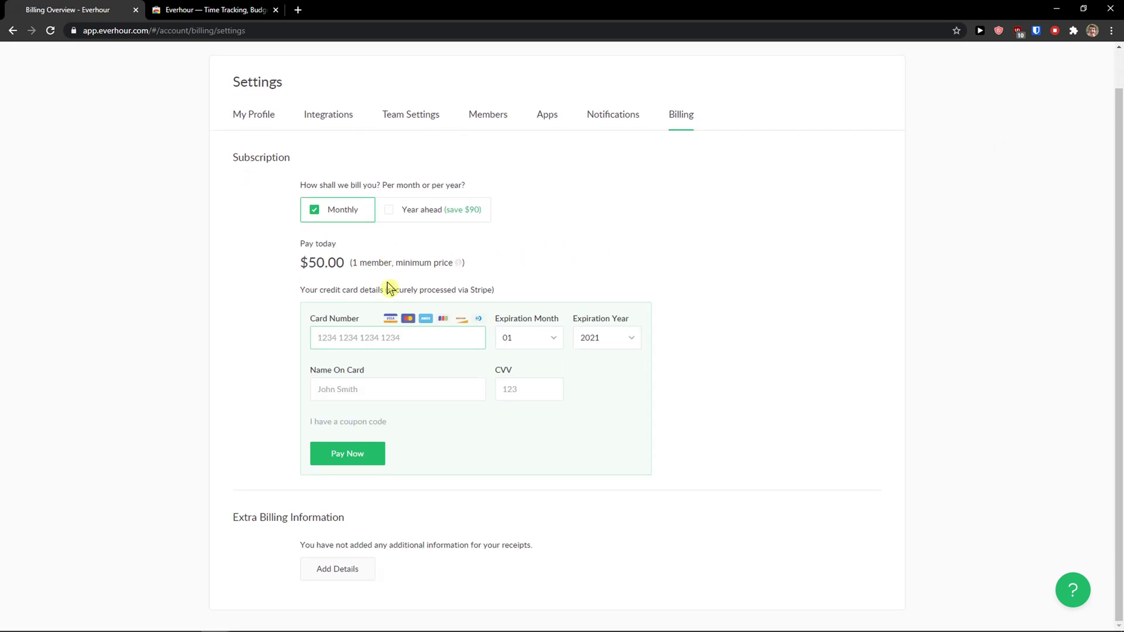
scroll(344, 270, up, 1)
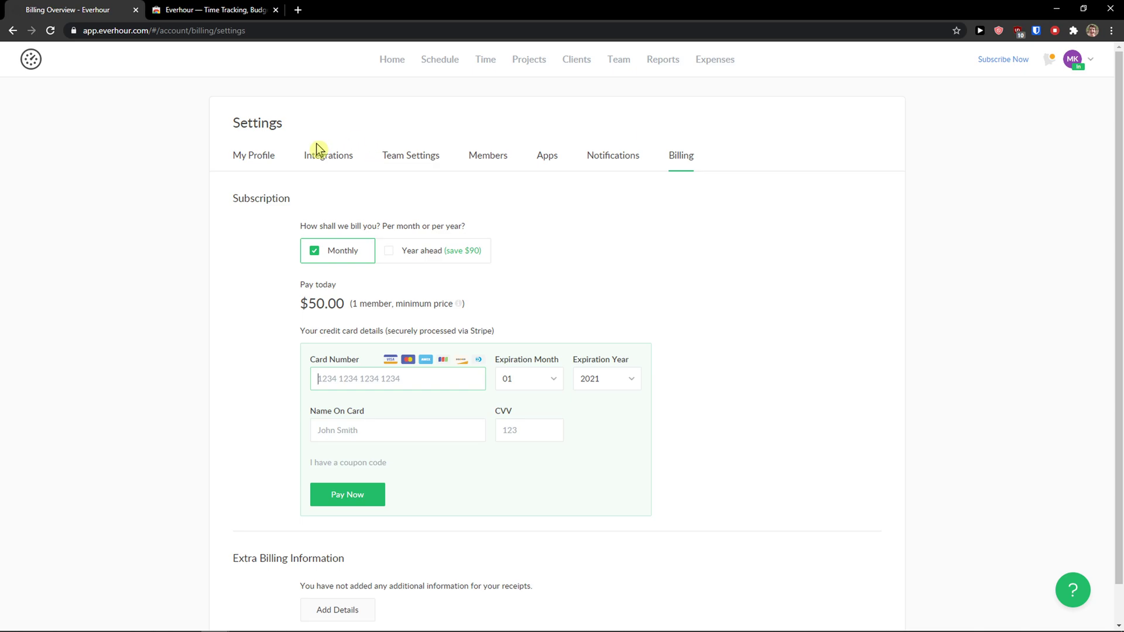
Step: Browse the Integrations and My Profile settings, then end on Team Settings via Billing
click(325, 160)
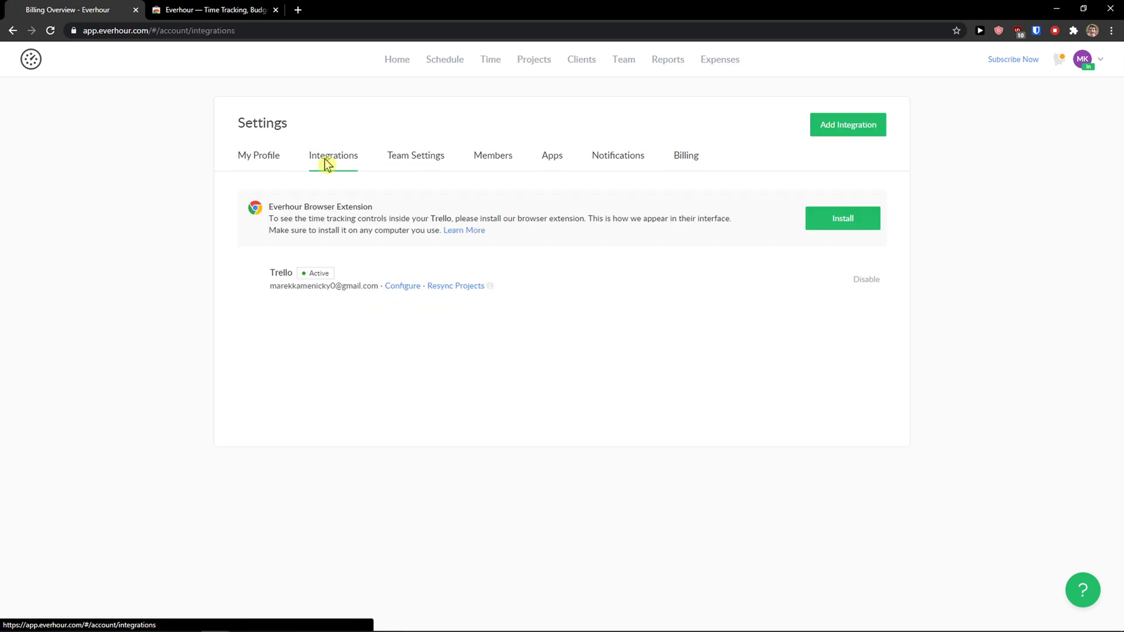
click(271, 158)
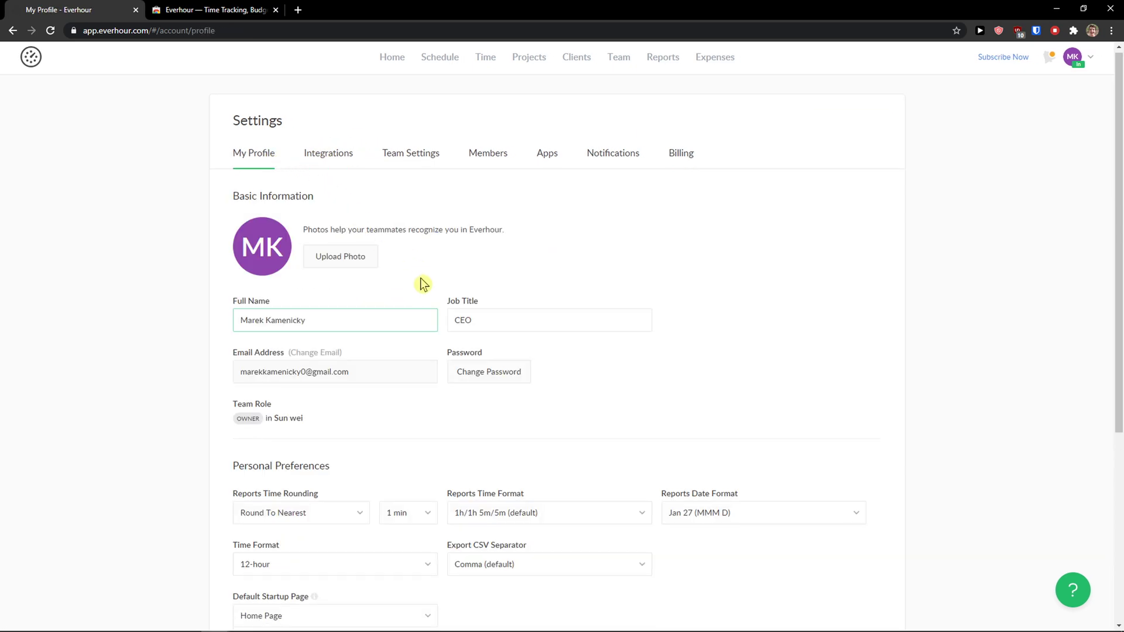
scroll(423, 283, down, 2)
scroll(419, 284, down, 1)
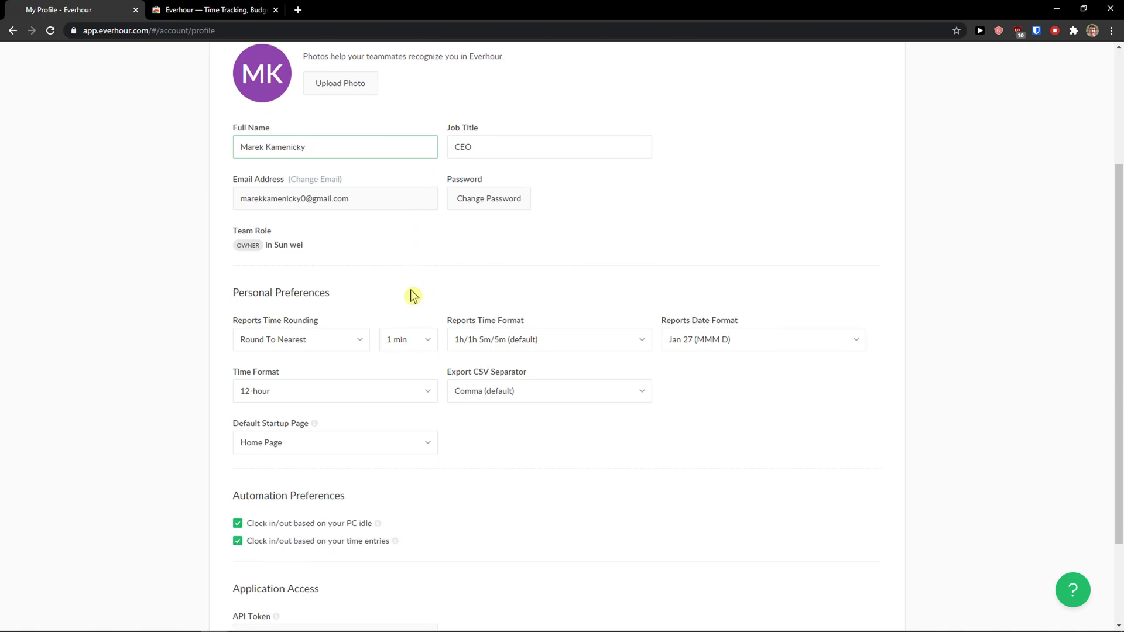
scroll(352, 319, down, 1)
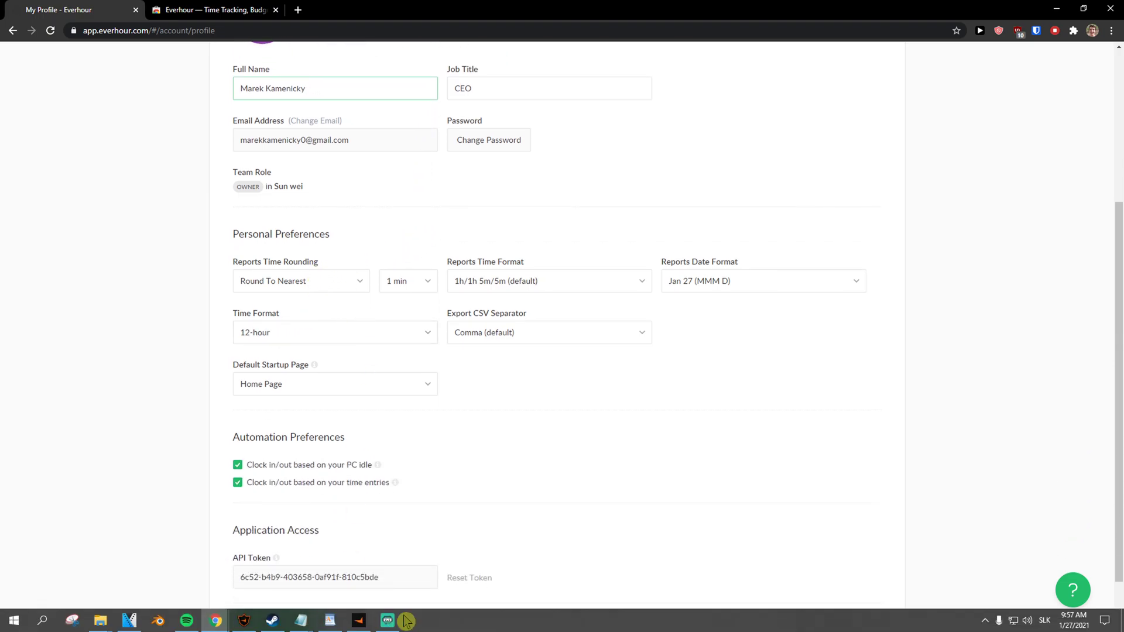
click(387, 621)
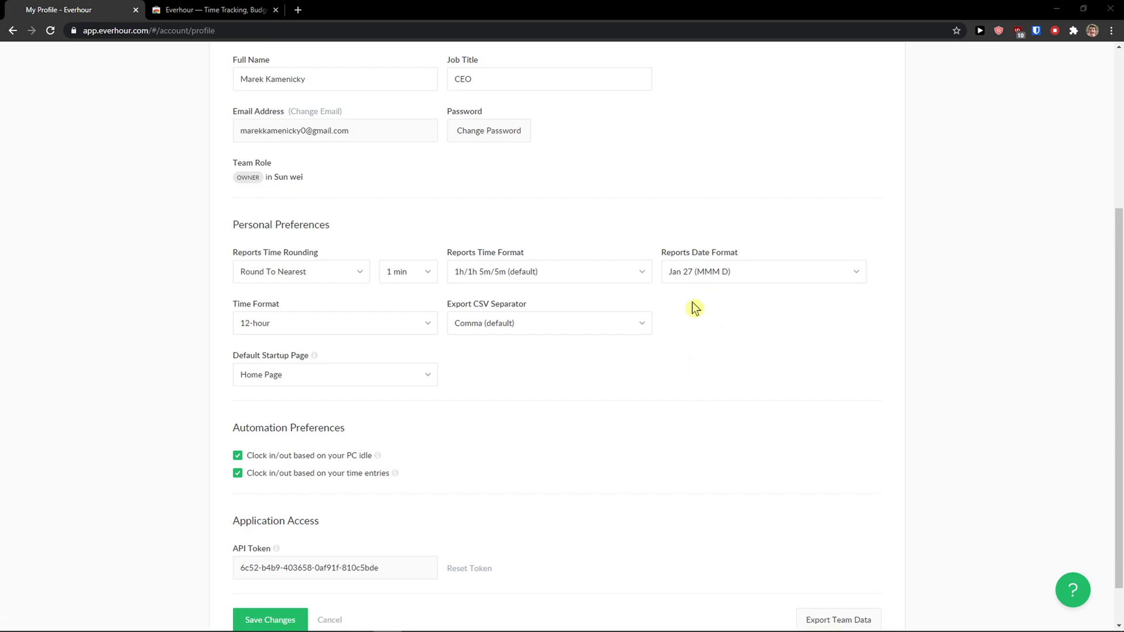
middle_click(631, 296)
click(331, 181)
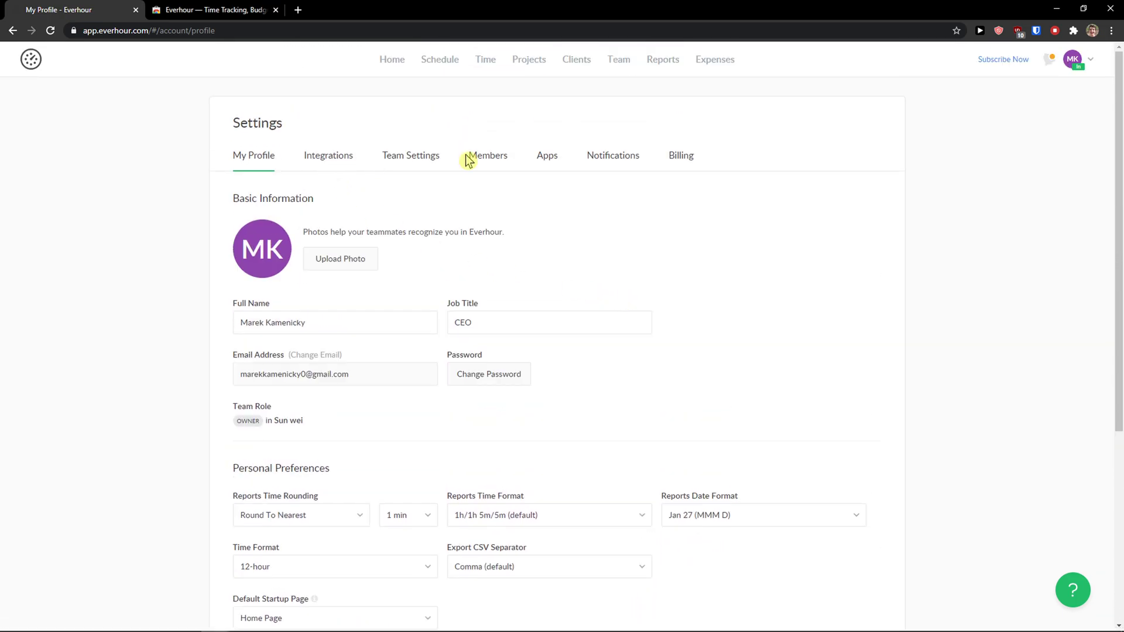
click(684, 160)
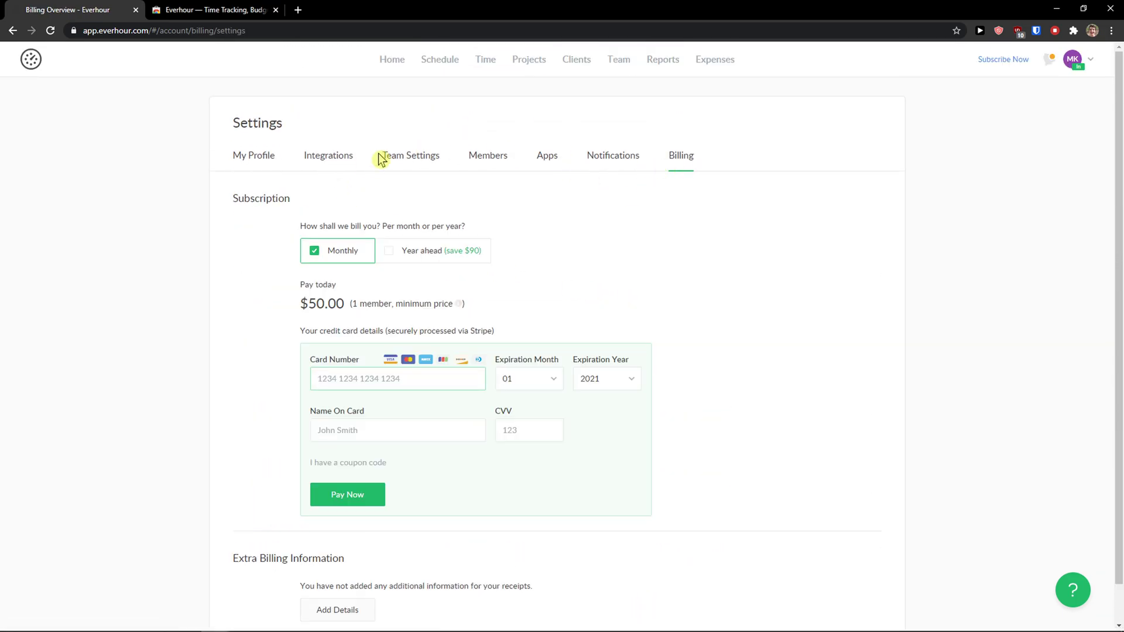
click(351, 161)
click(409, 162)
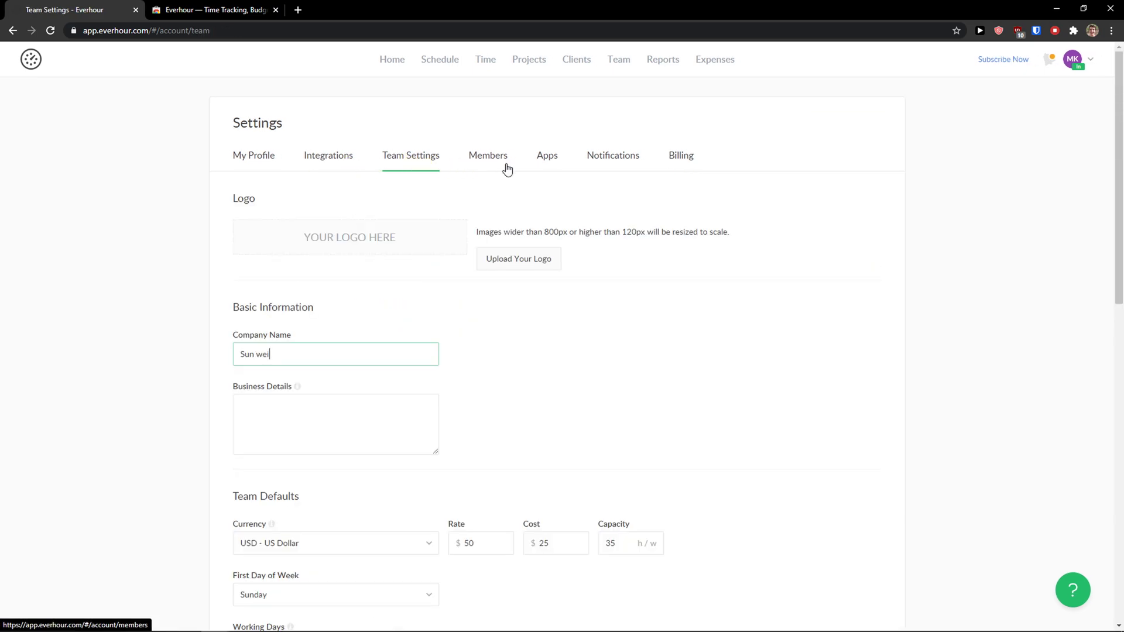
scroll(474, 246, down, 4)
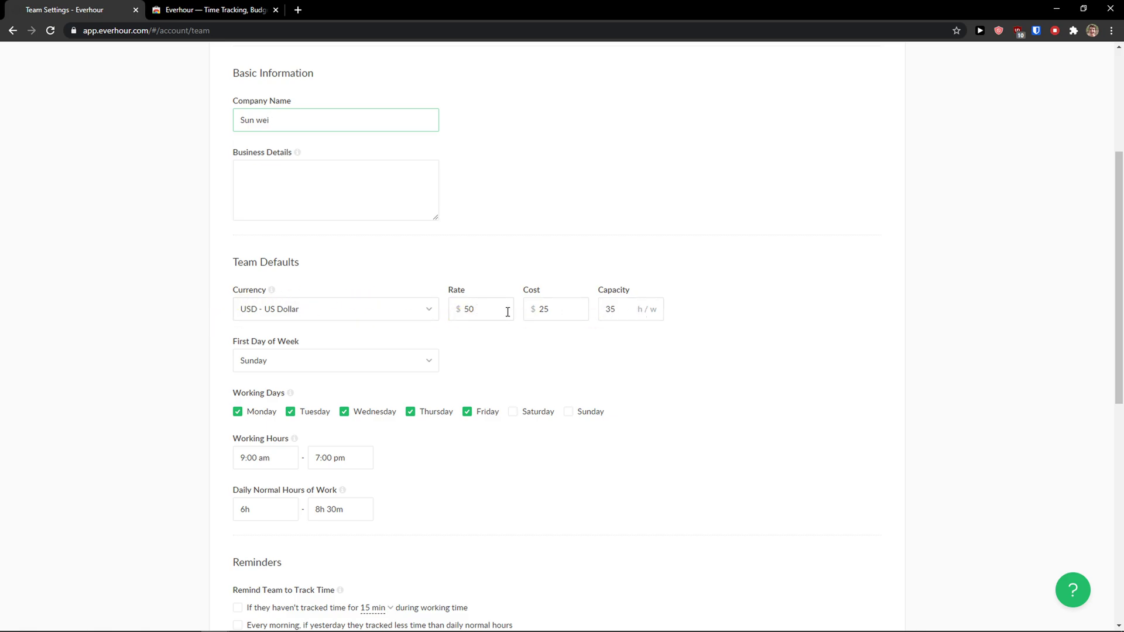
drag(487, 316, 461, 316)
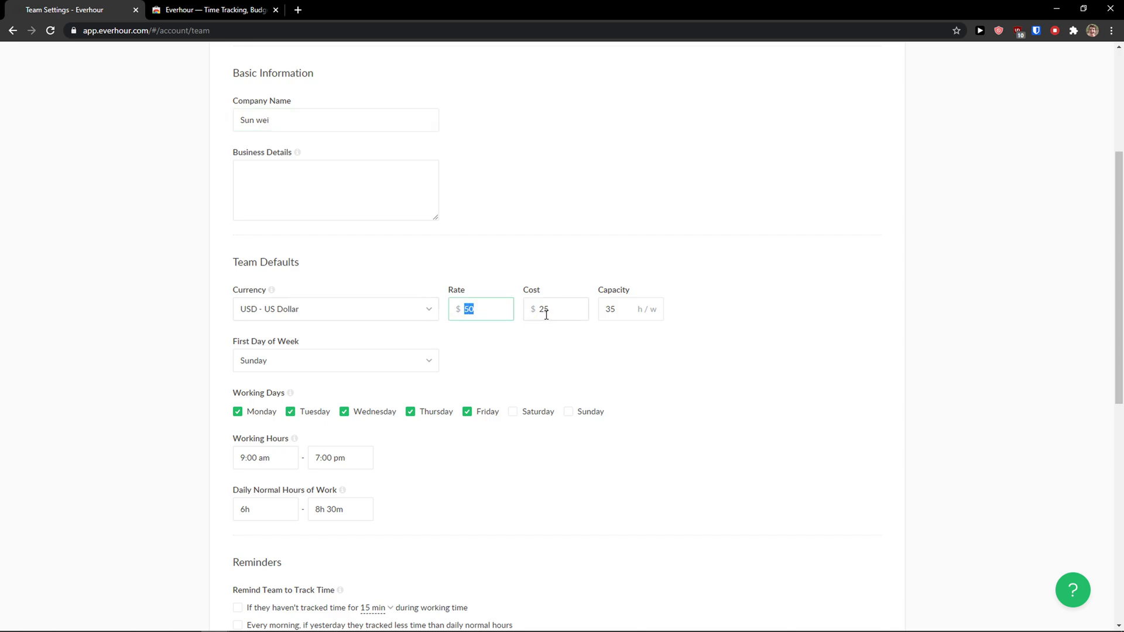
drag(546, 315, 538, 315)
scroll(572, 378, up, 4)
scroll(565, 318, down, 7)
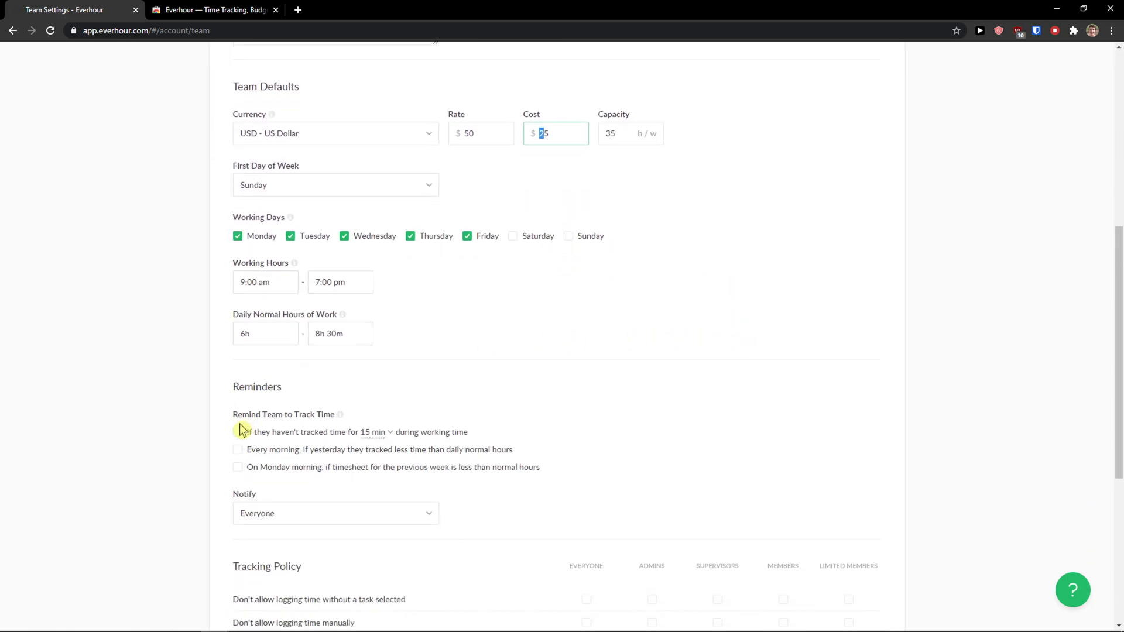
middle_click(728, 403)
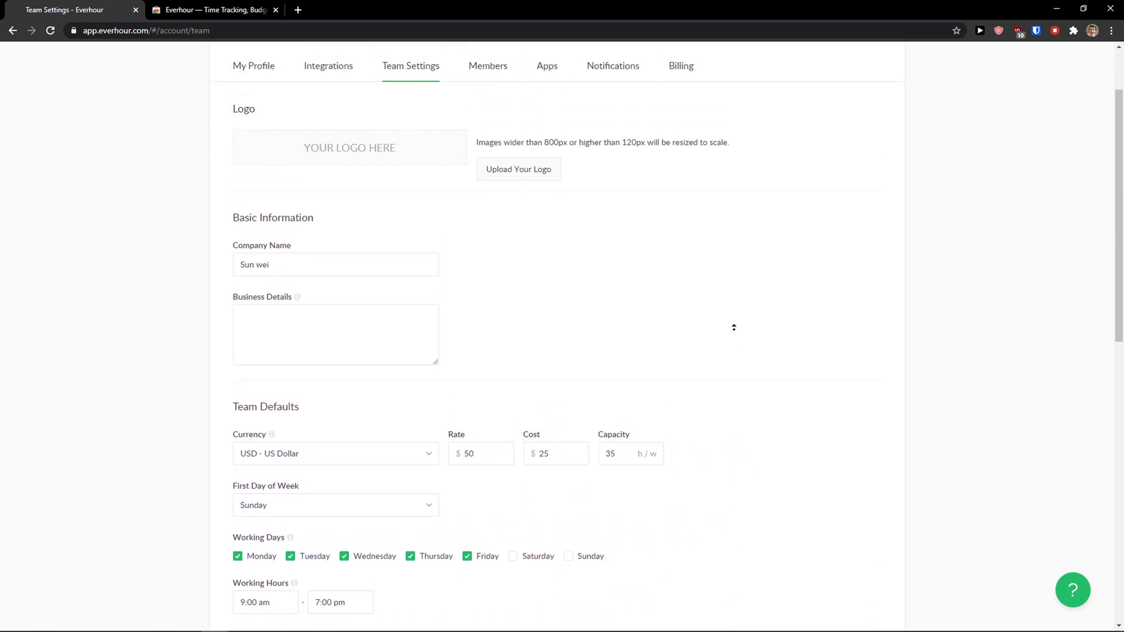
Step: Check the running timer, then scroll through the Home dashboard's timesheet, project and Team expenses charts
click(1056, 32)
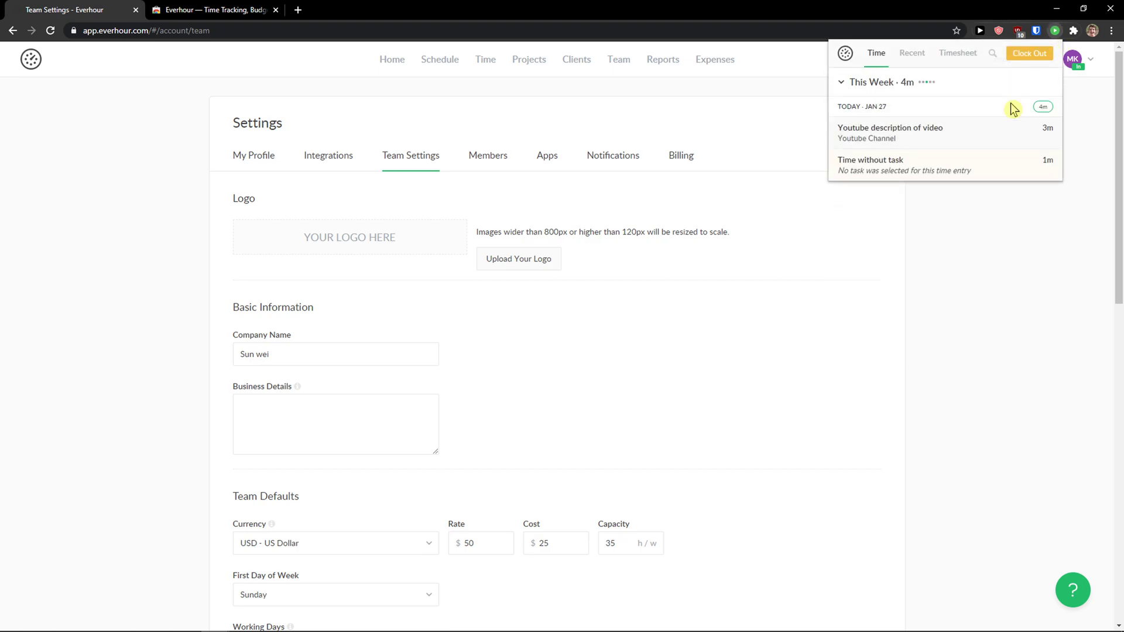
click(853, 210)
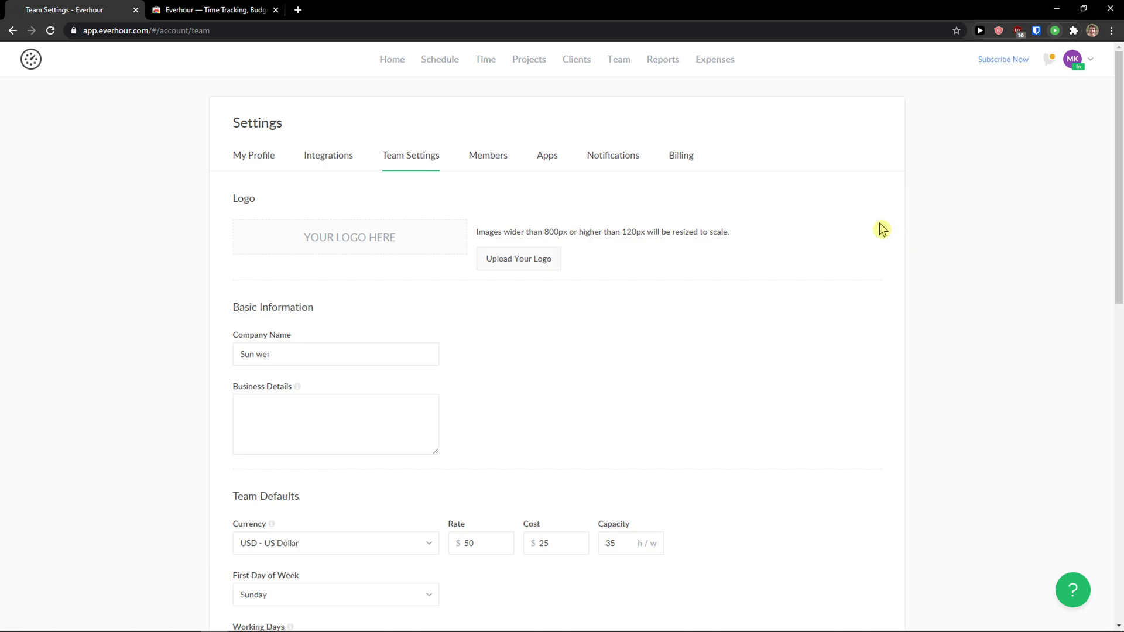
click(391, 59)
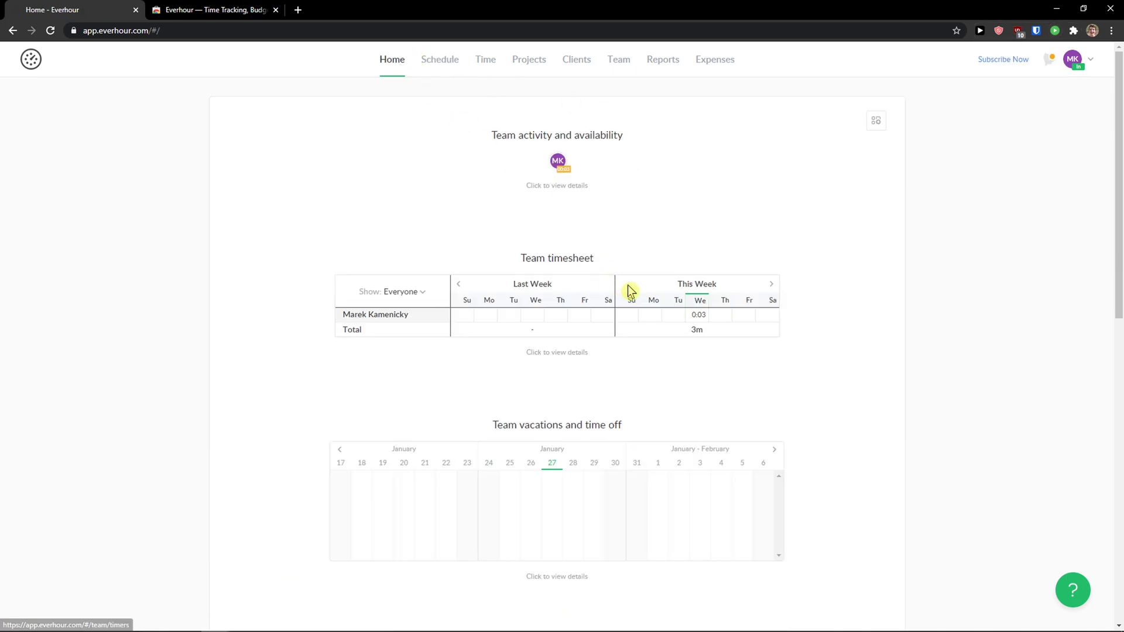
scroll(674, 275, down, 1)
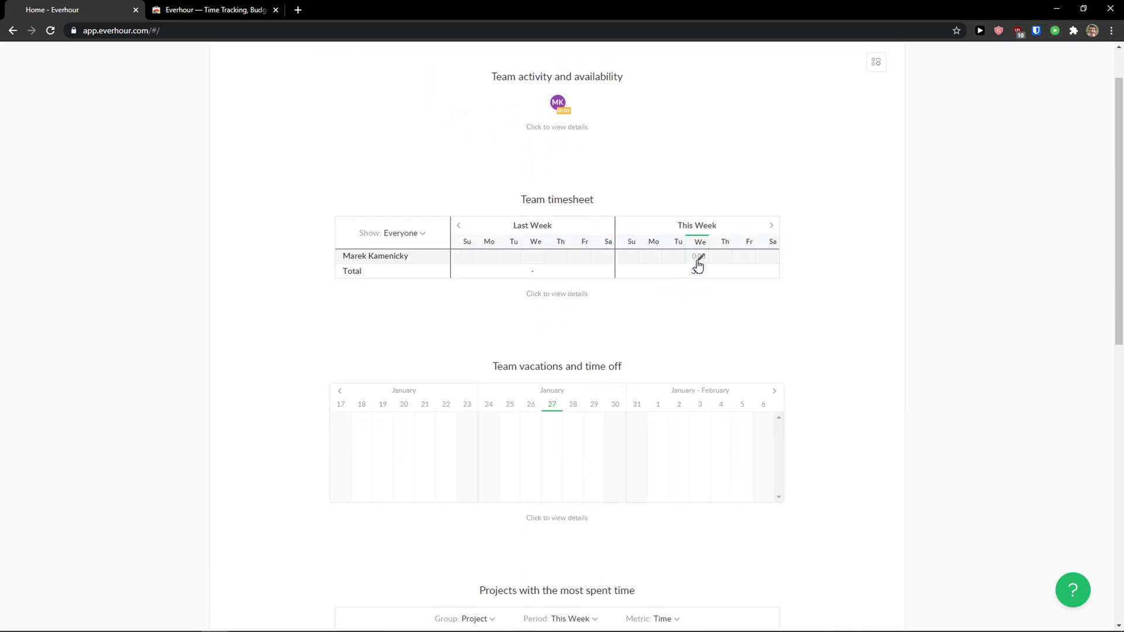
scroll(690, 278, down, 1)
scroll(690, 279, down, 4)
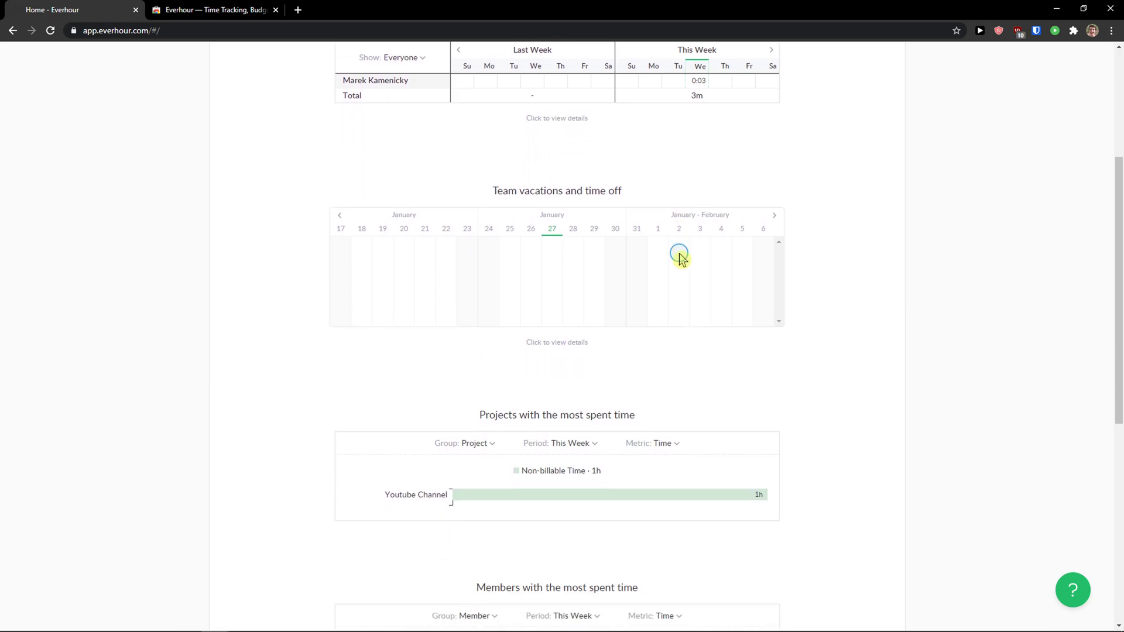
scroll(439, 434, down, 5)
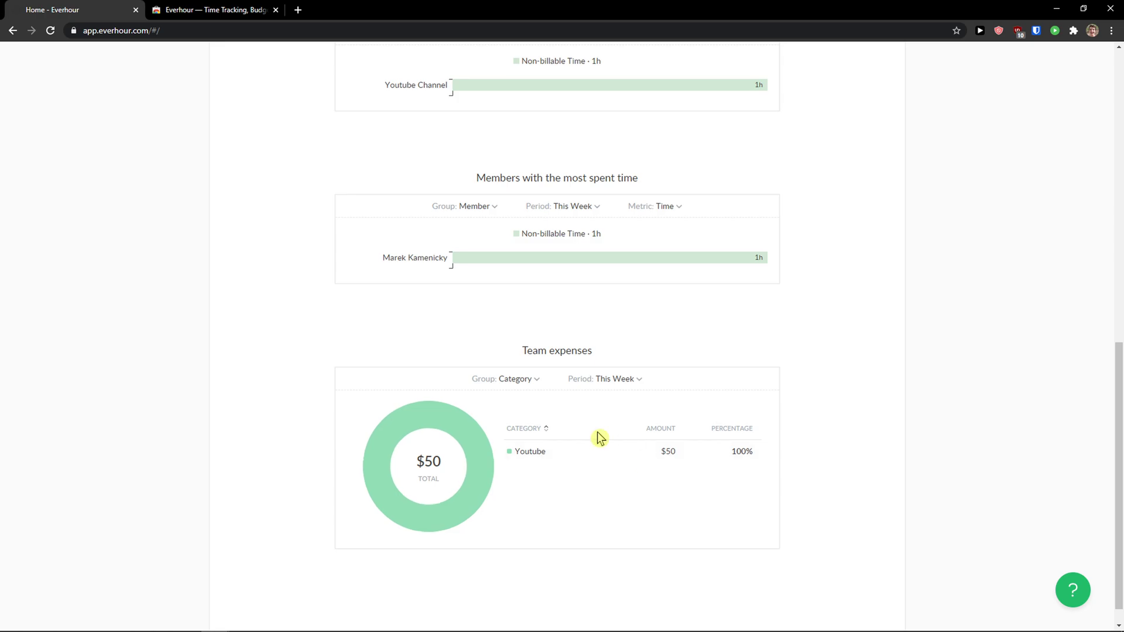
scroll(840, 382, up, 3)
scroll(840, 381, up, 10)
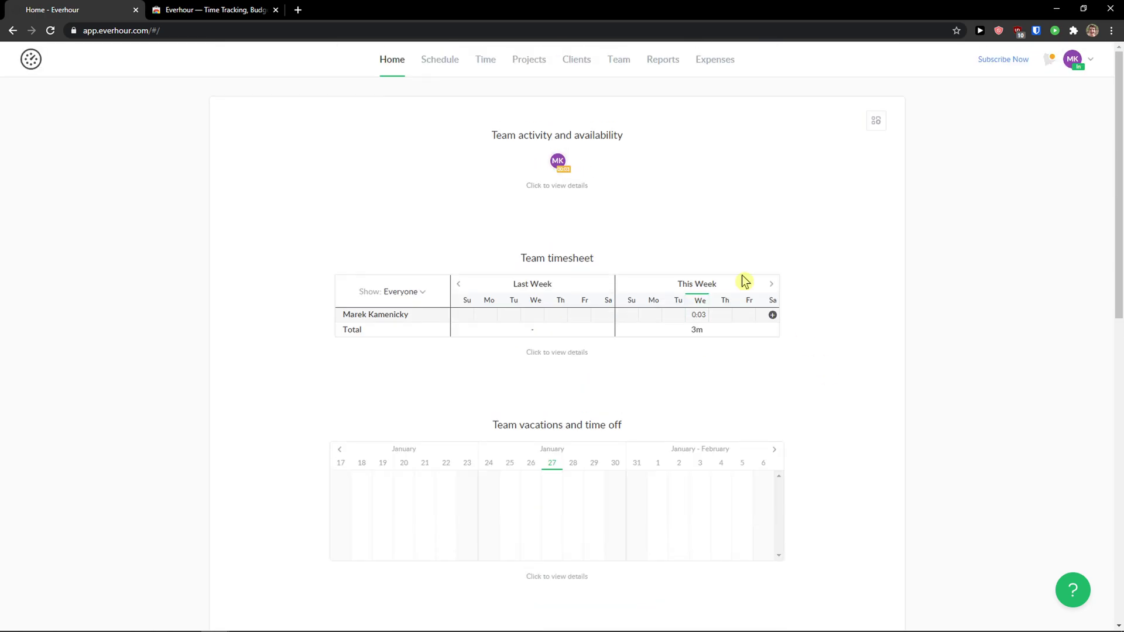
Step: Go to the Time list and view details of the 3m 'Youtube description of video' entry
click(452, 69)
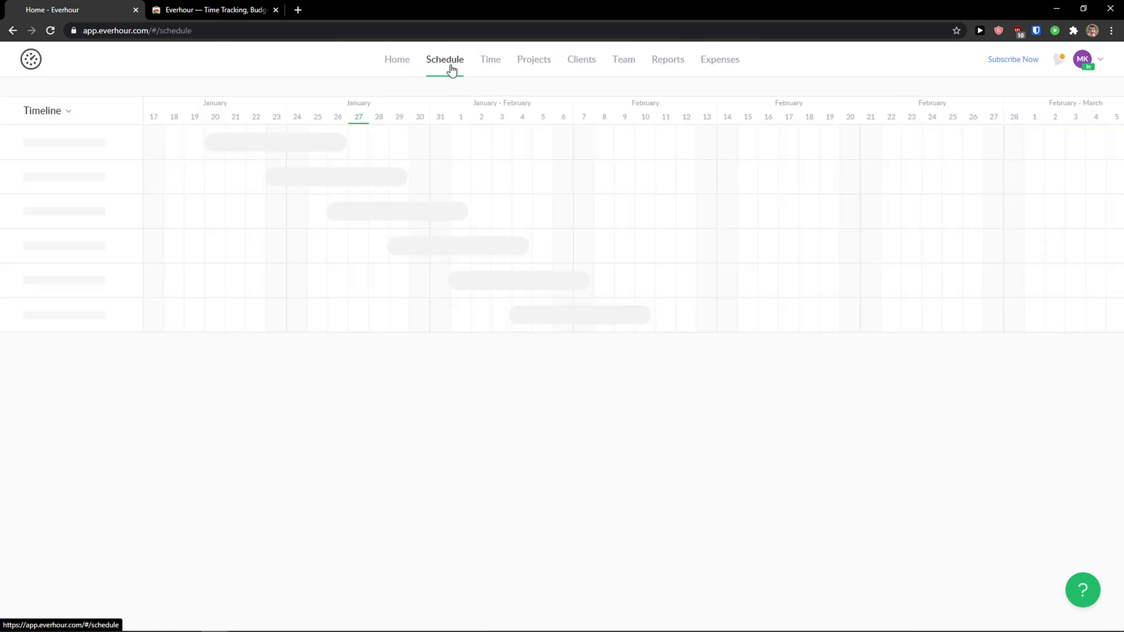
click(483, 67)
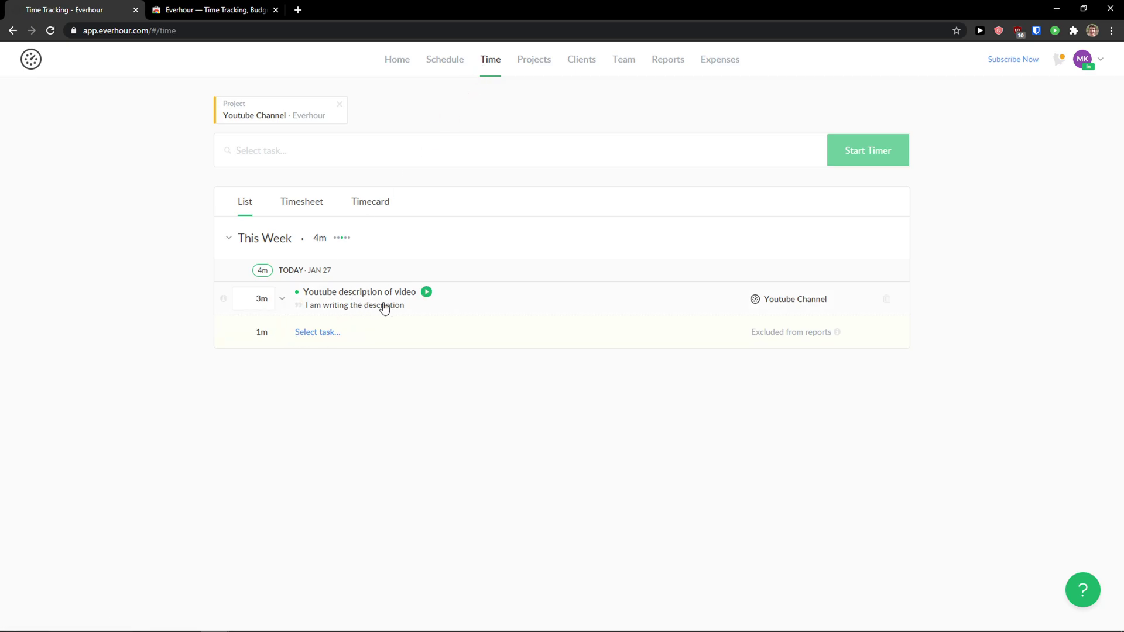
click(361, 305)
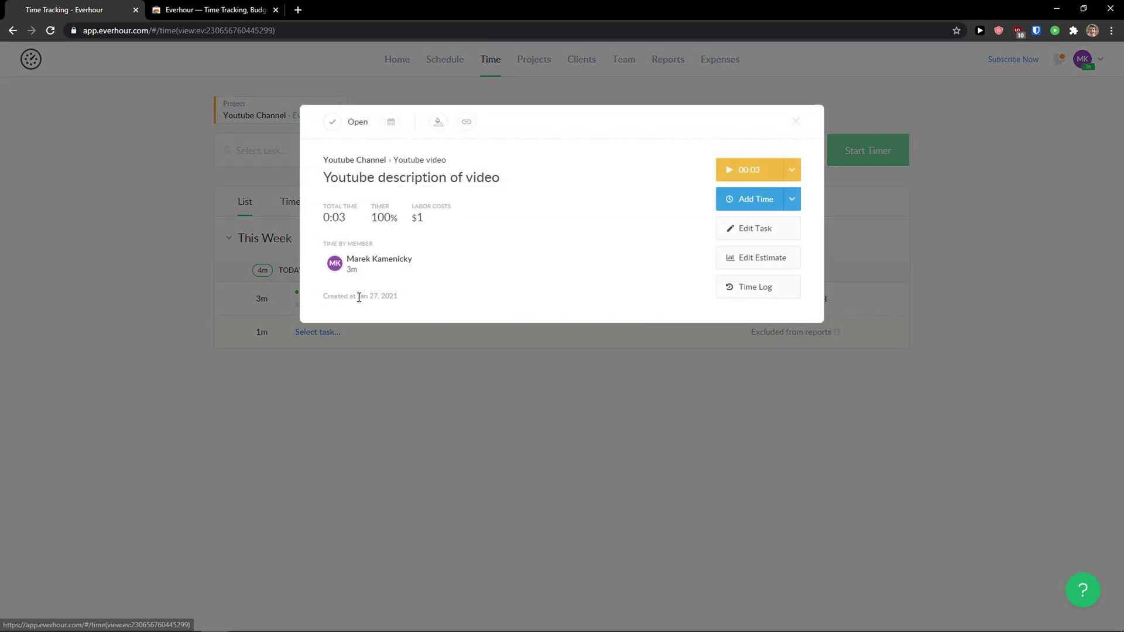
drag(422, 217, 374, 217)
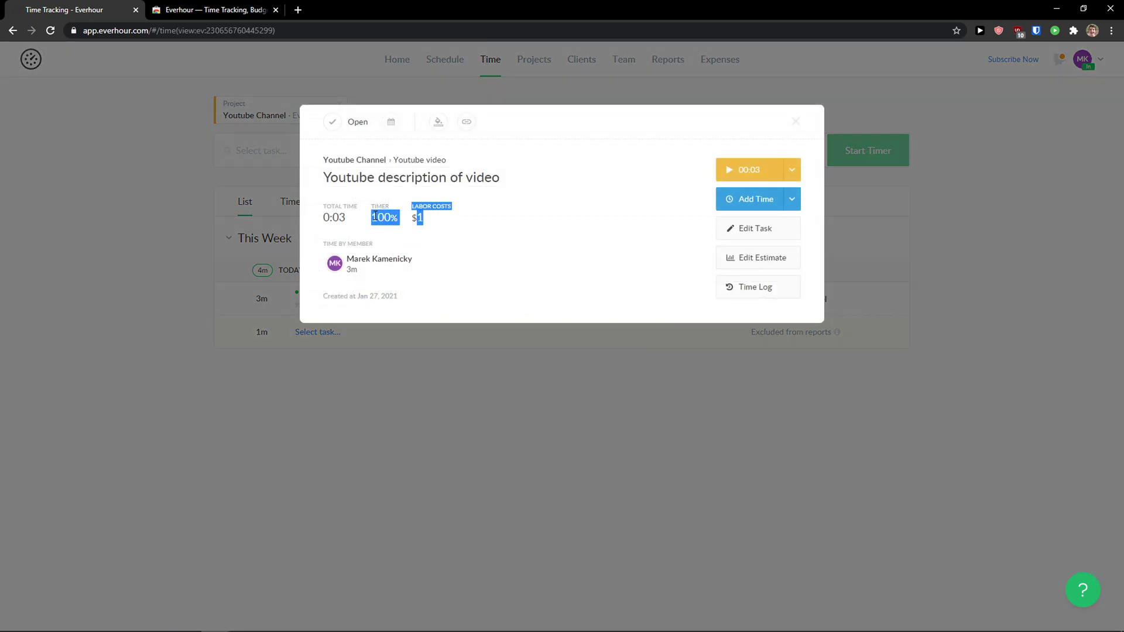
click(440, 248)
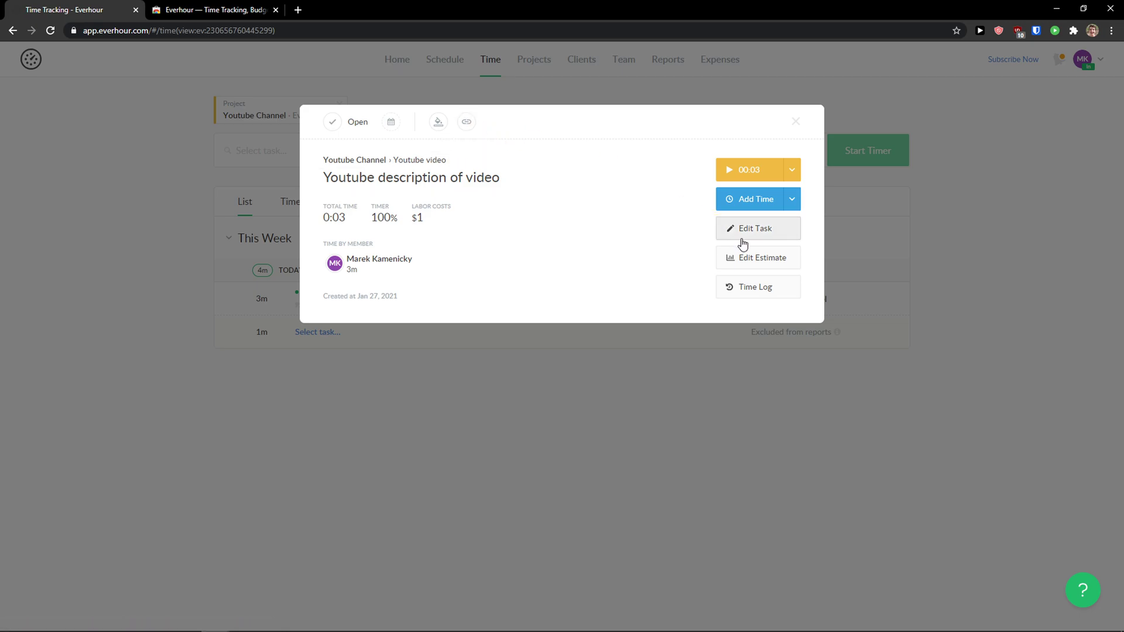
Step: Start an estimate for the task, cancel it, and close the task details
click(742, 258)
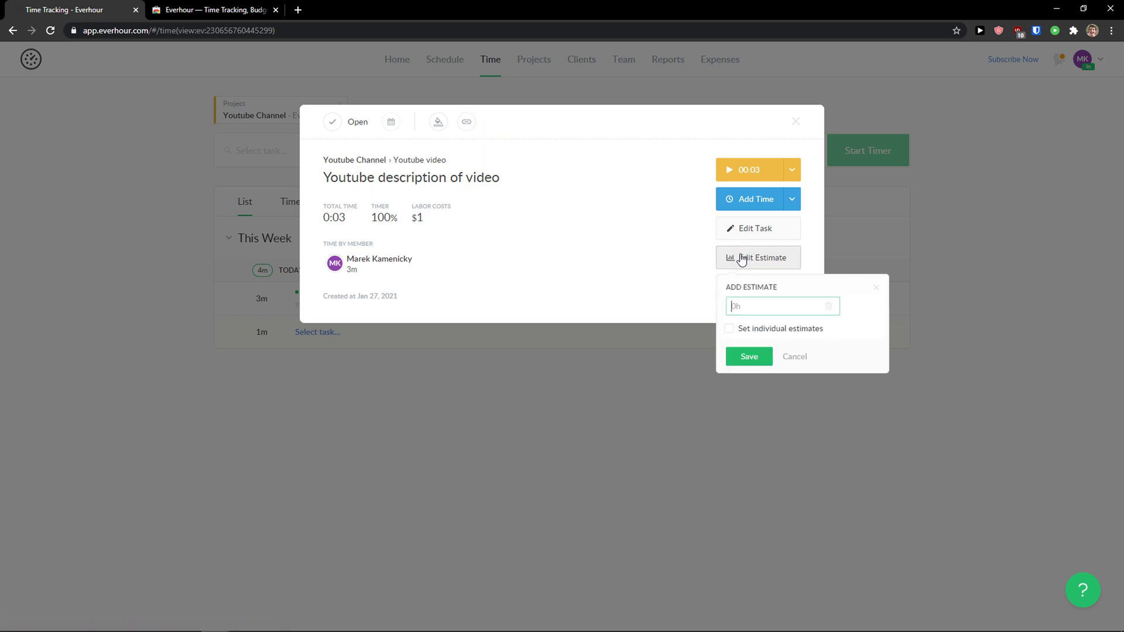
click(795, 358)
click(878, 261)
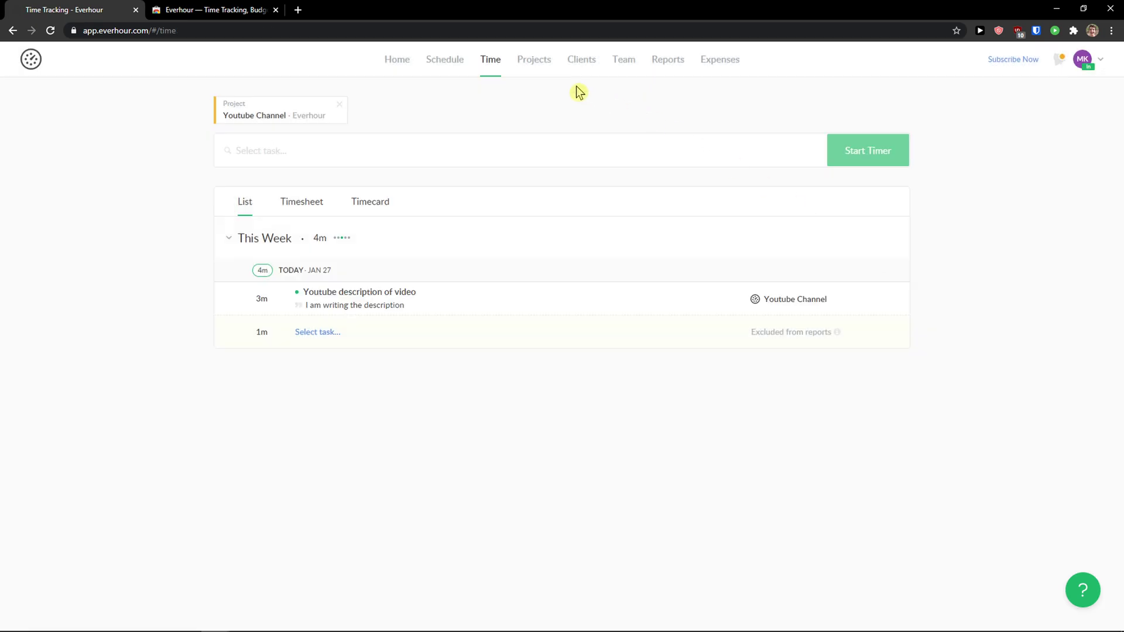
Step: From Projects, set Youtube Channel's billing to Hourly at a $25 project rate
click(533, 60)
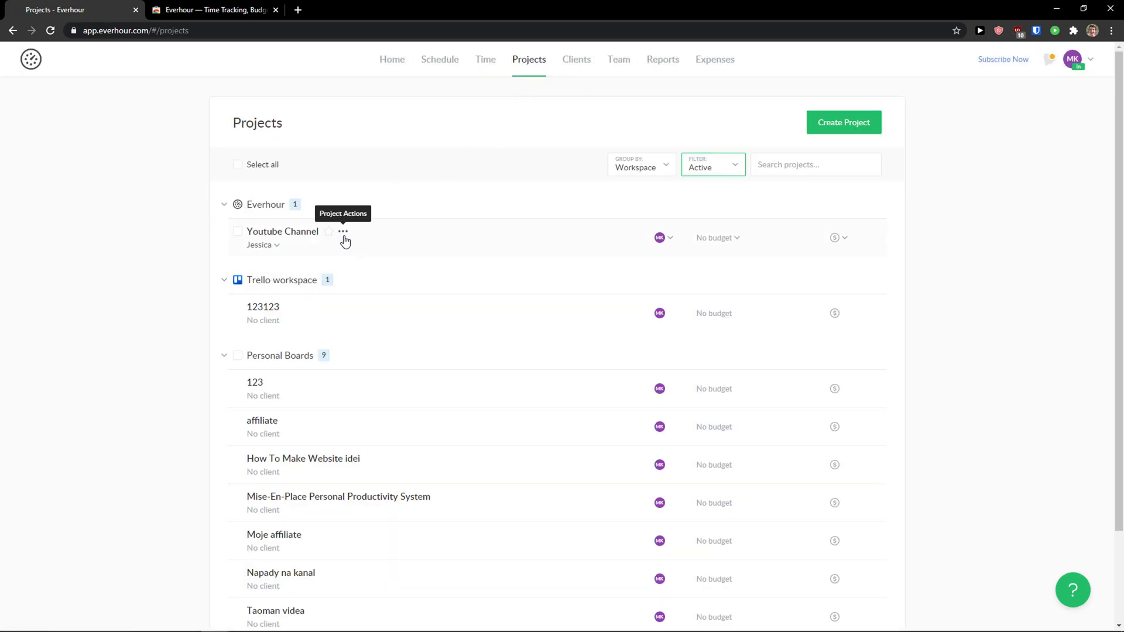
double_click(424, 246)
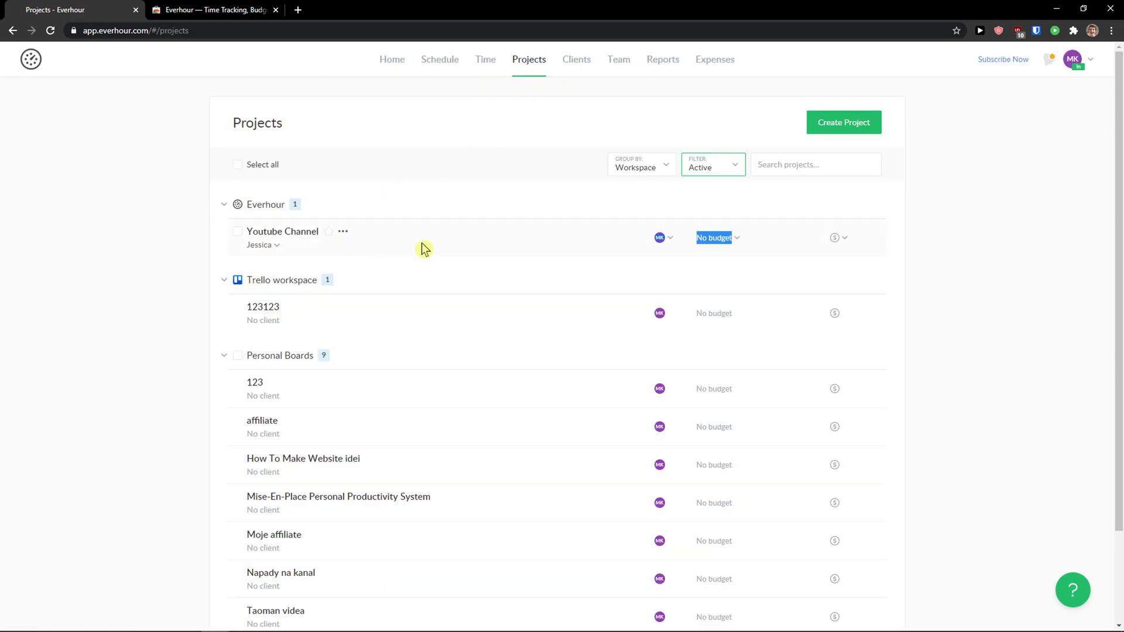
click(842, 242)
click(670, 122)
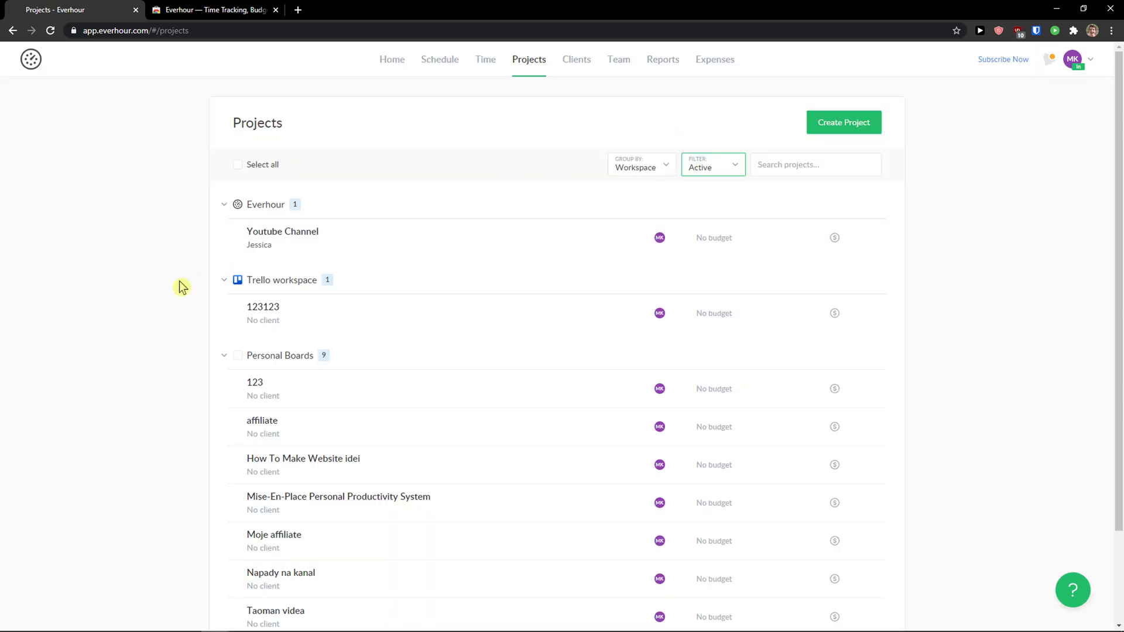
click(846, 240)
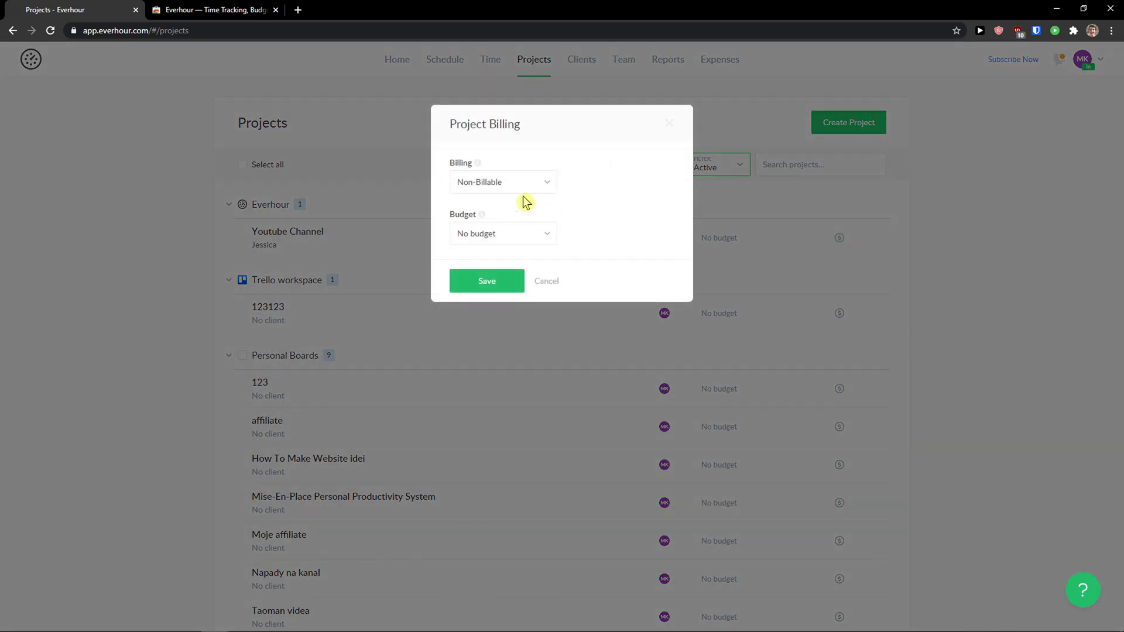
click(519, 187)
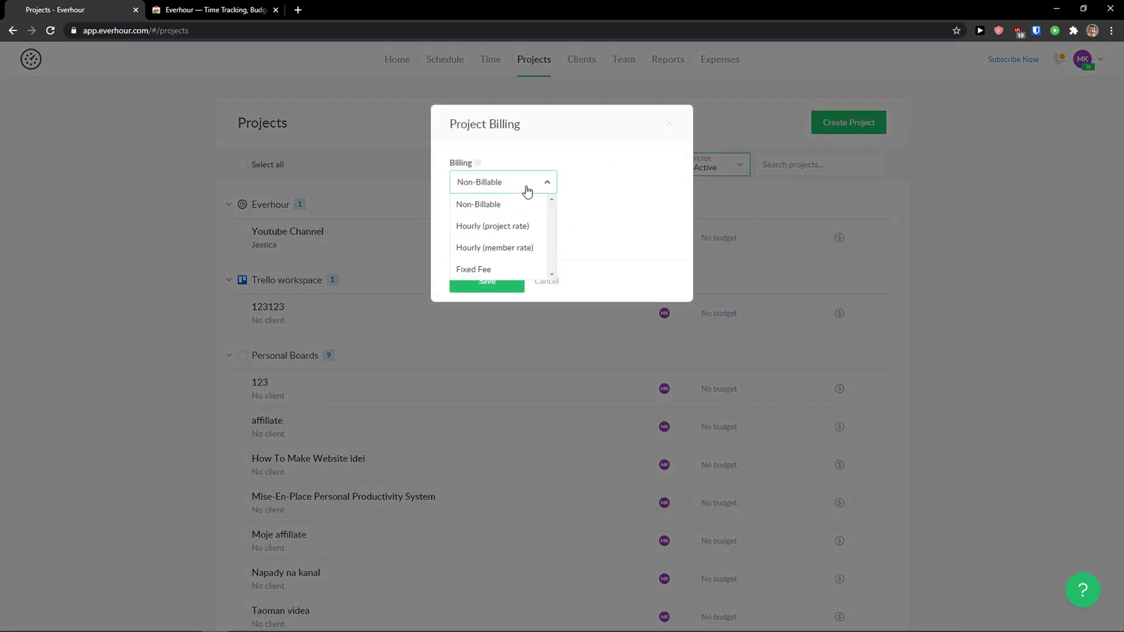
click(511, 226)
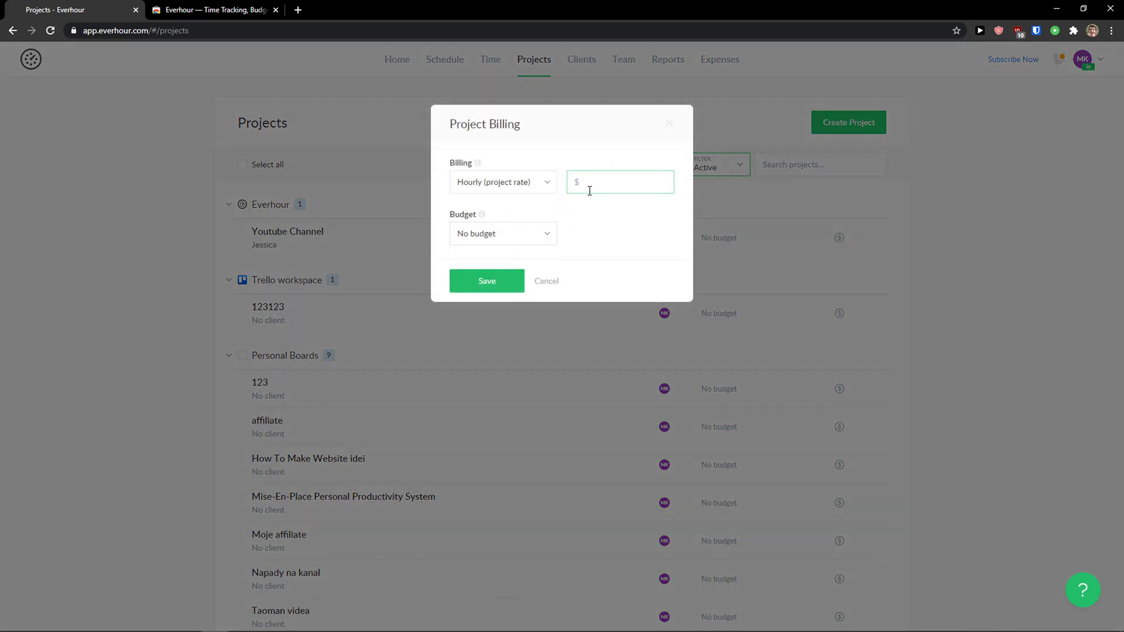
Step: Set the budget type to Total project hours at 50 and save
click(530, 233)
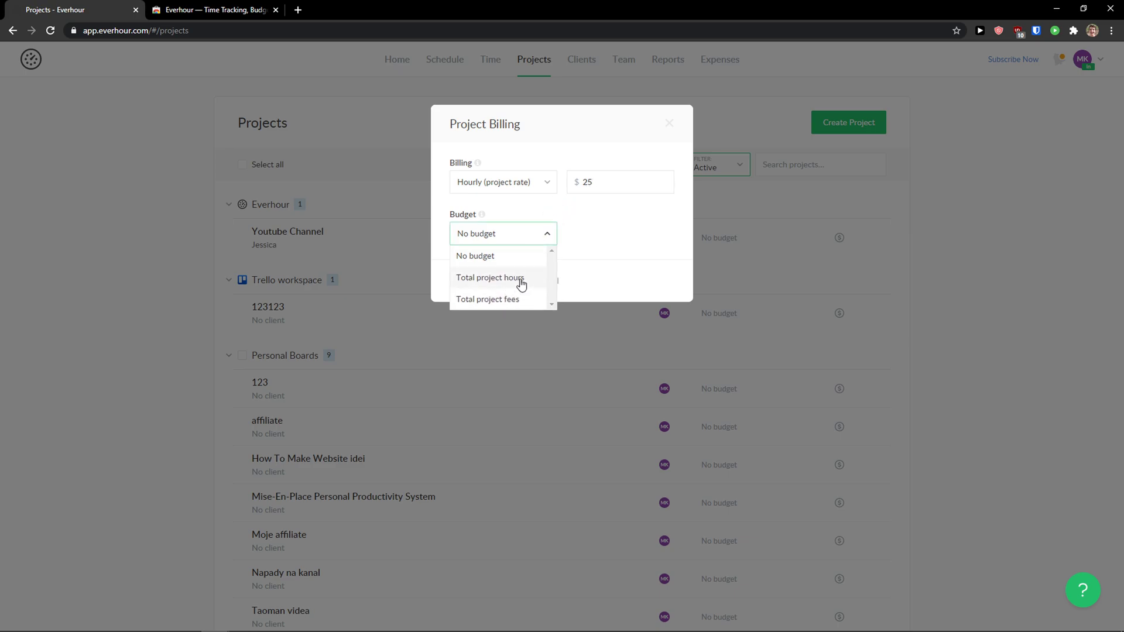
click(516, 298)
click(530, 239)
click(495, 256)
click(521, 240)
click(510, 300)
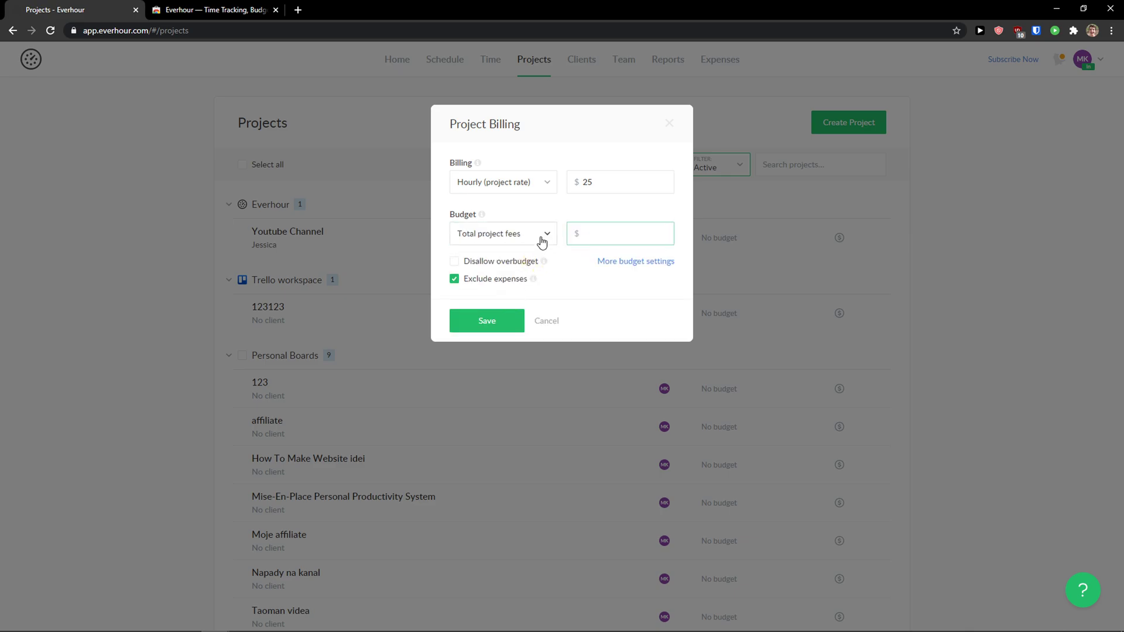
click(541, 240)
click(511, 260)
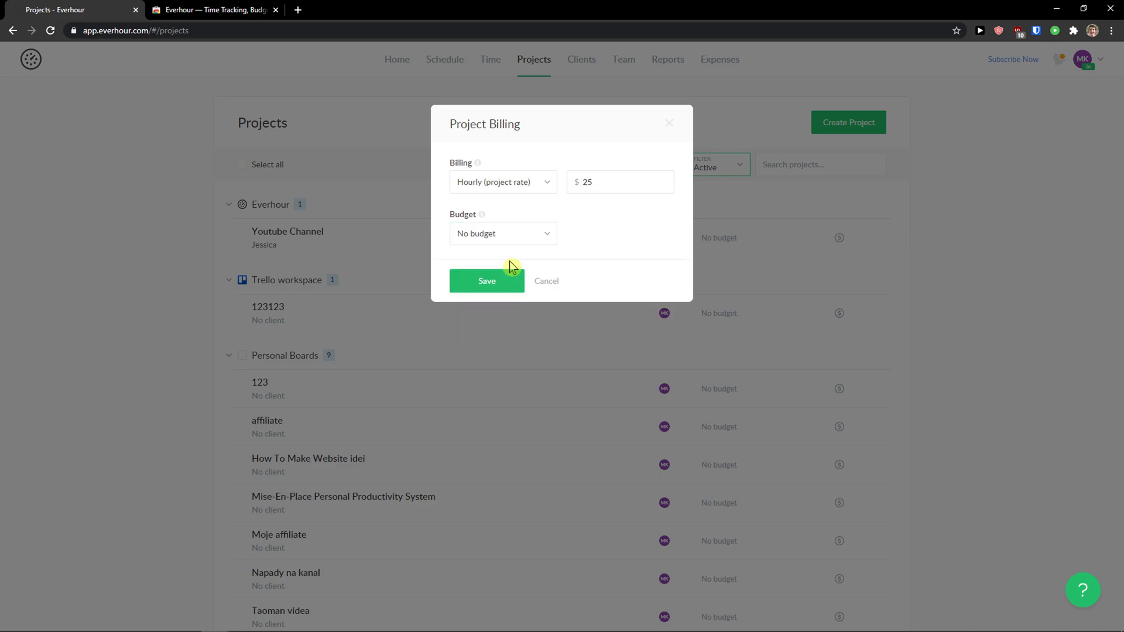
click(530, 245)
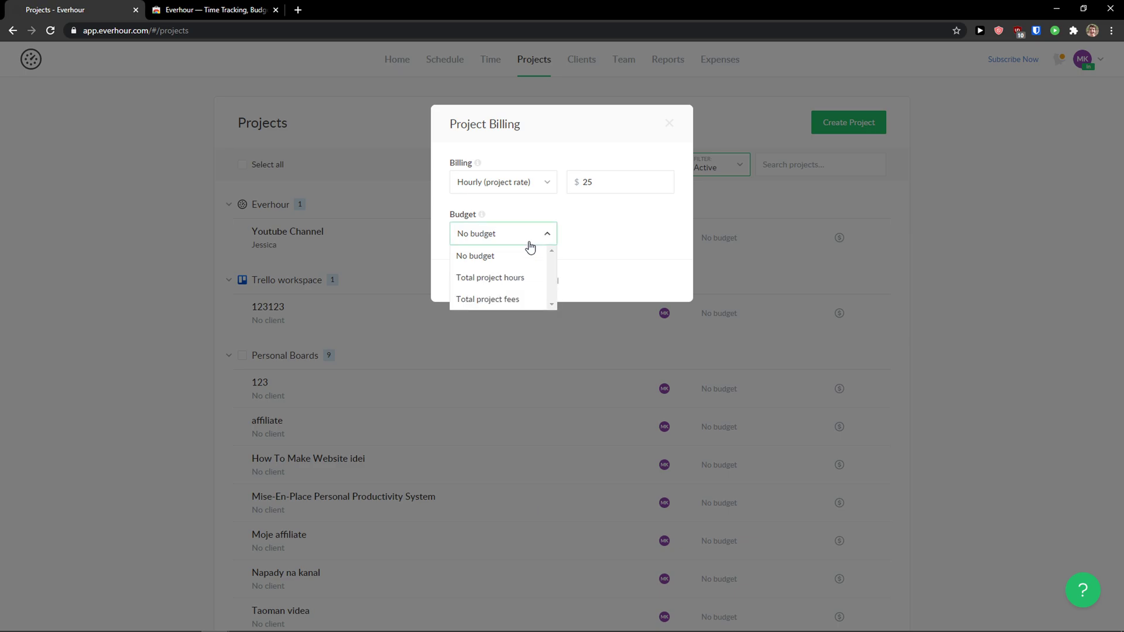
click(514, 277)
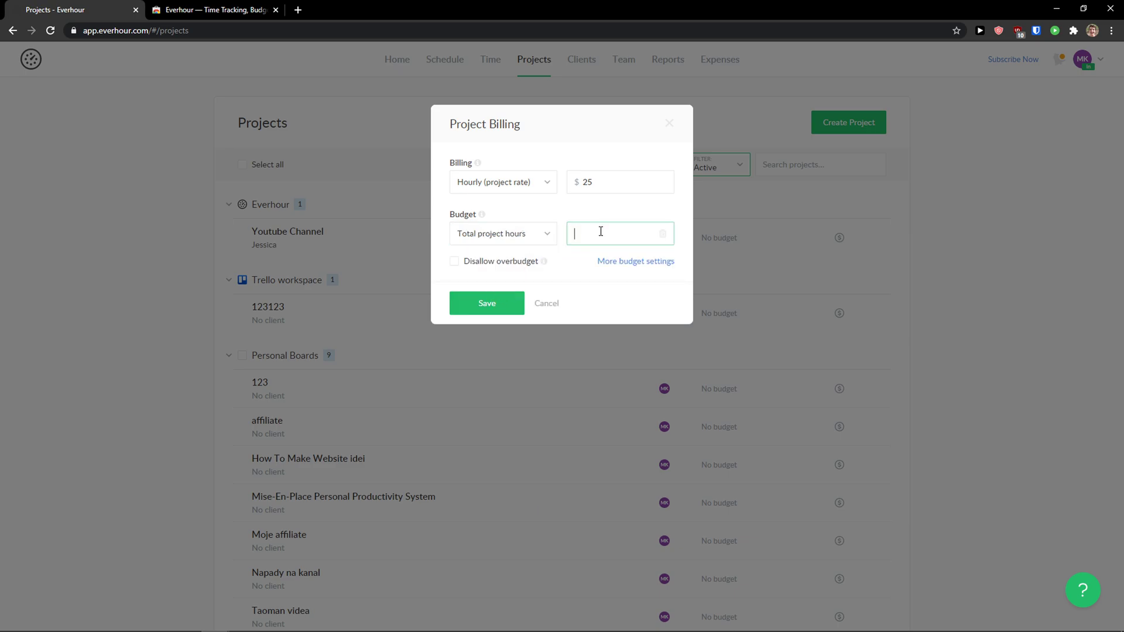
click(523, 302)
Step: Reopen Youtube Channel's billing settings to review them, then close without changes
mouse_move(702, 247)
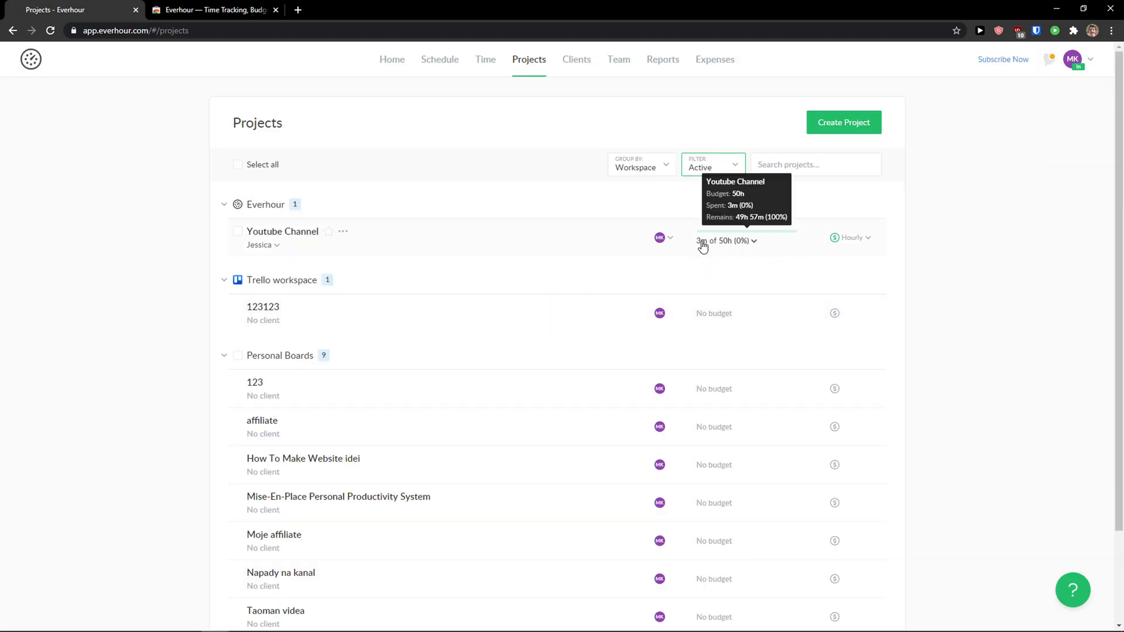
click(847, 241)
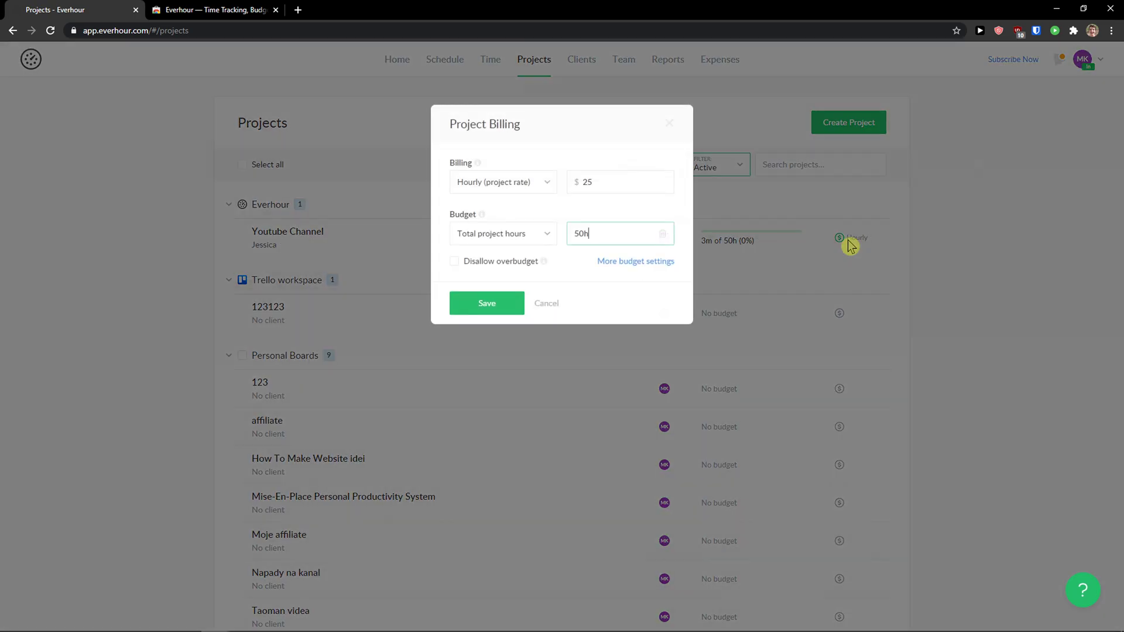
click(669, 125)
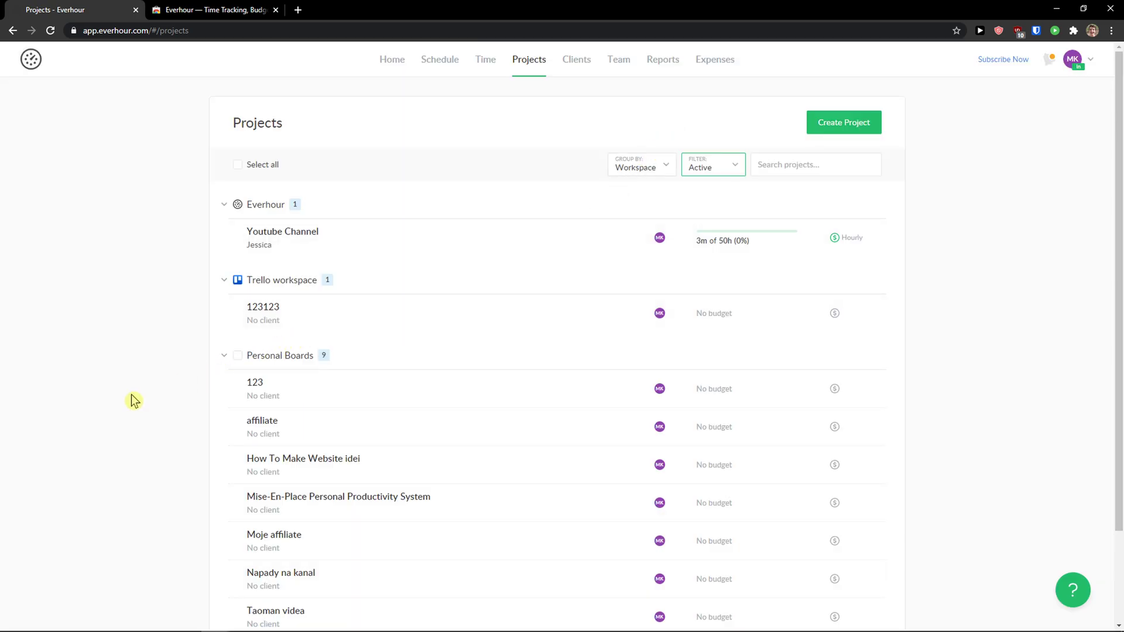